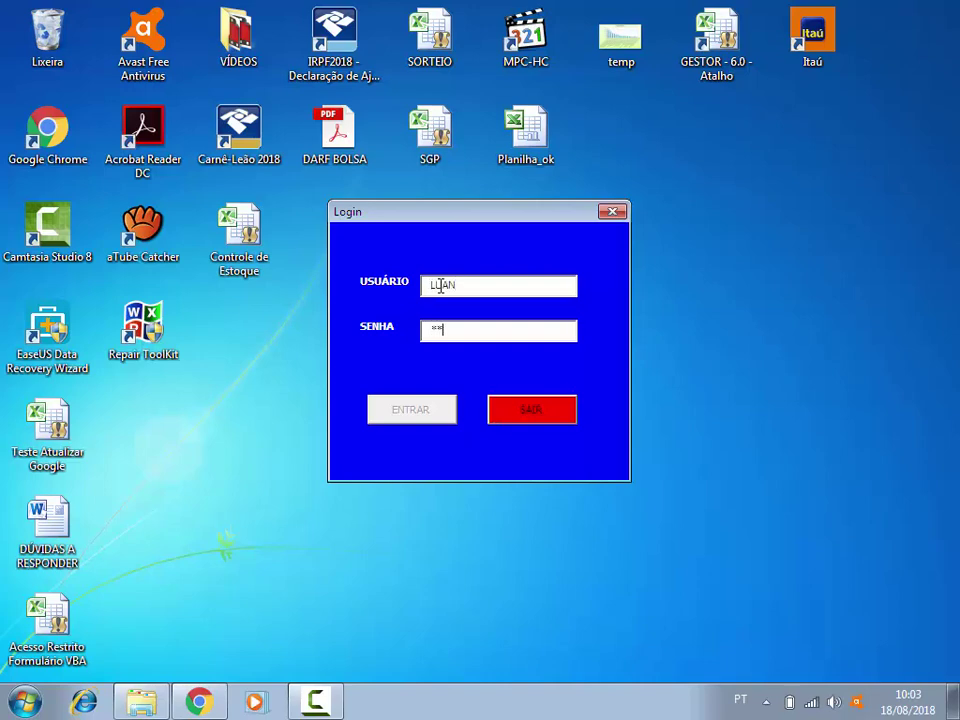
# Step: Log in to Controle de Estoque and enter the SENHA password to open the underlying workbook
pyautogui.press('Return')
pyautogui.press('Return')
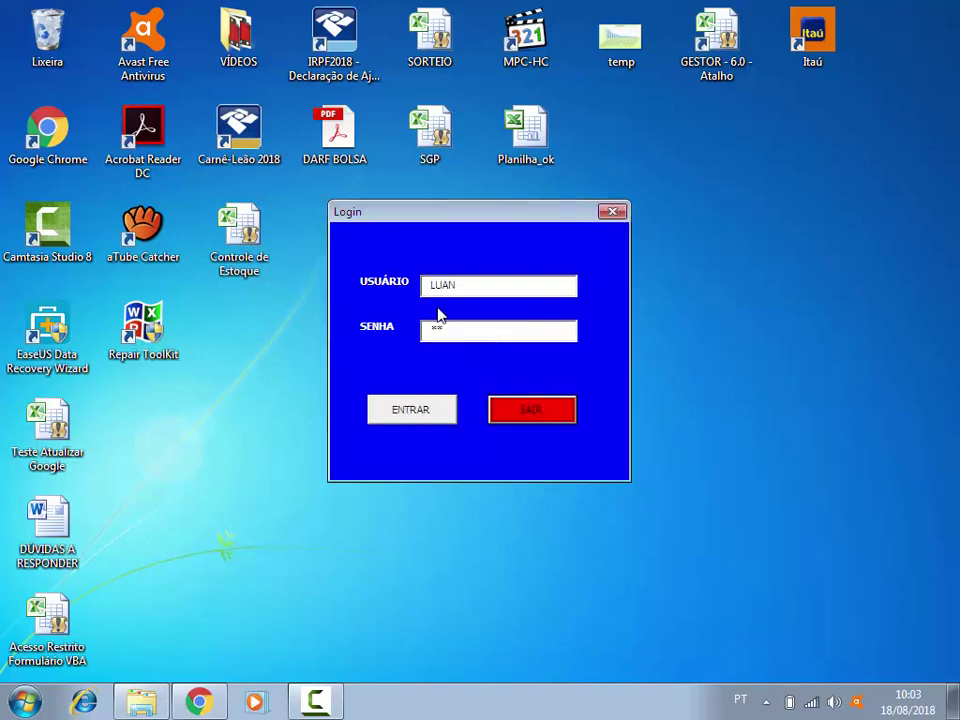
pyautogui.click(400, 421)
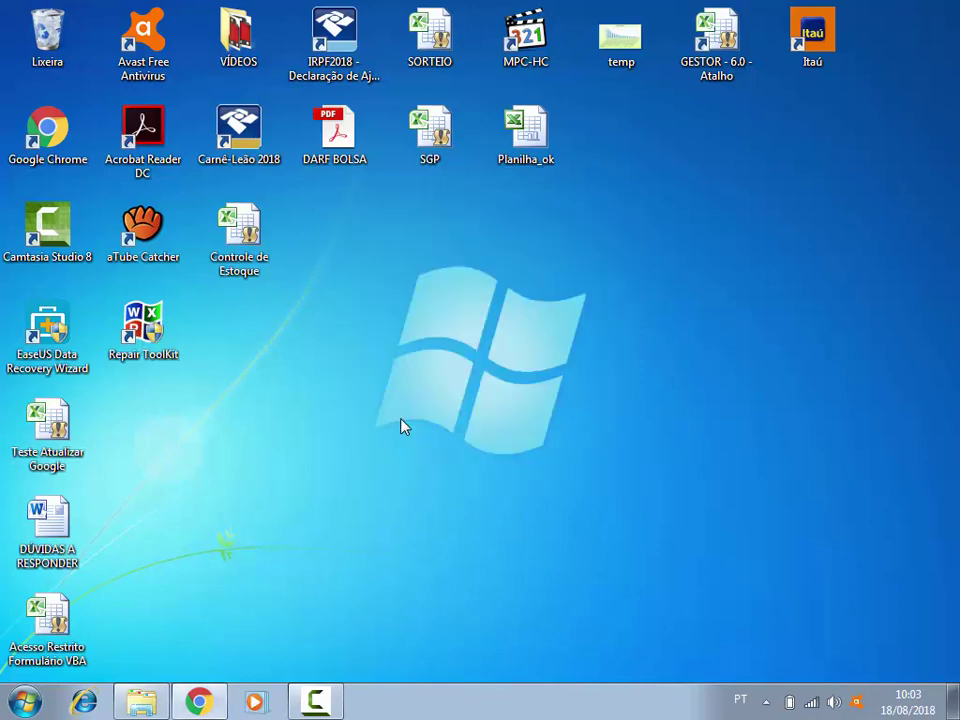
pyautogui.click(507, 566)
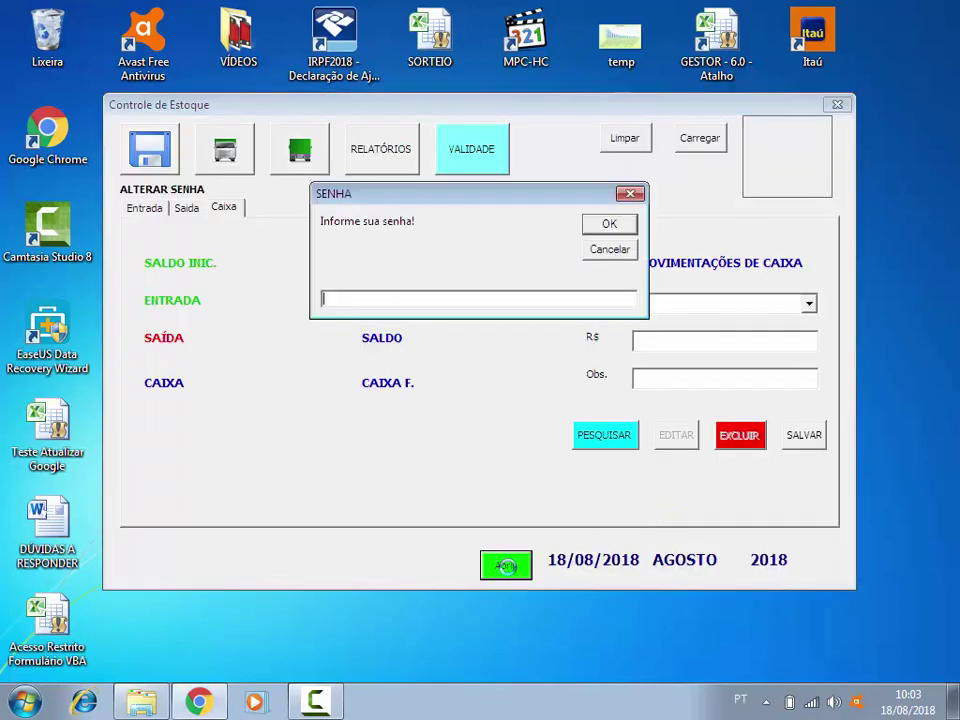
pyautogui.write('4')
pyautogui.press('Return')
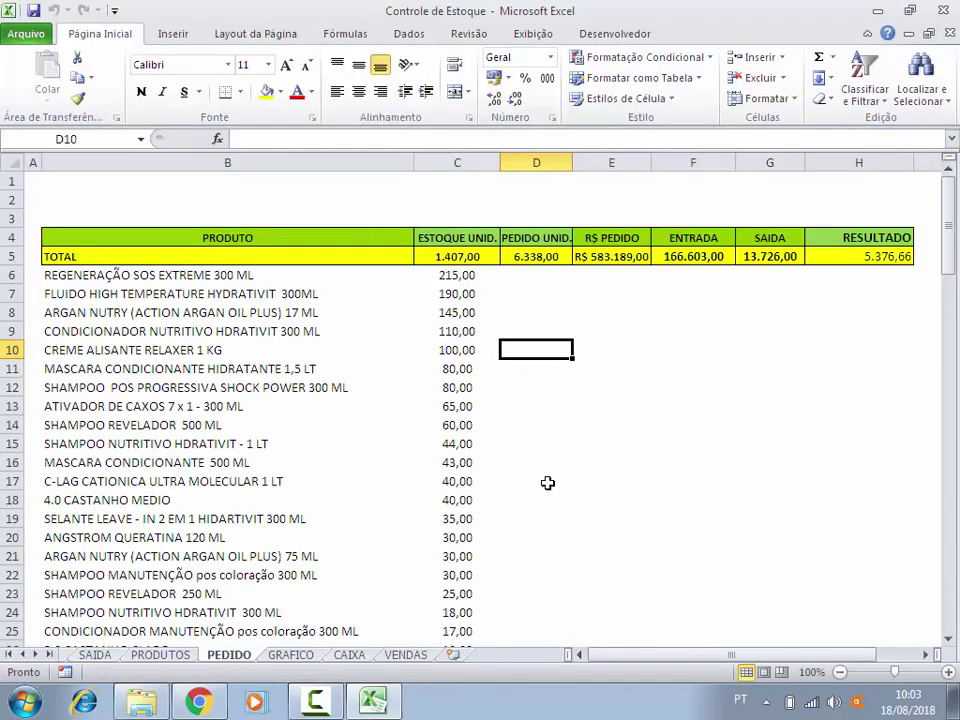
# Step: Open the VENDAS sheet and review its client amounts by selecting cells and the B5:E25 block
pyautogui.click(405, 655)
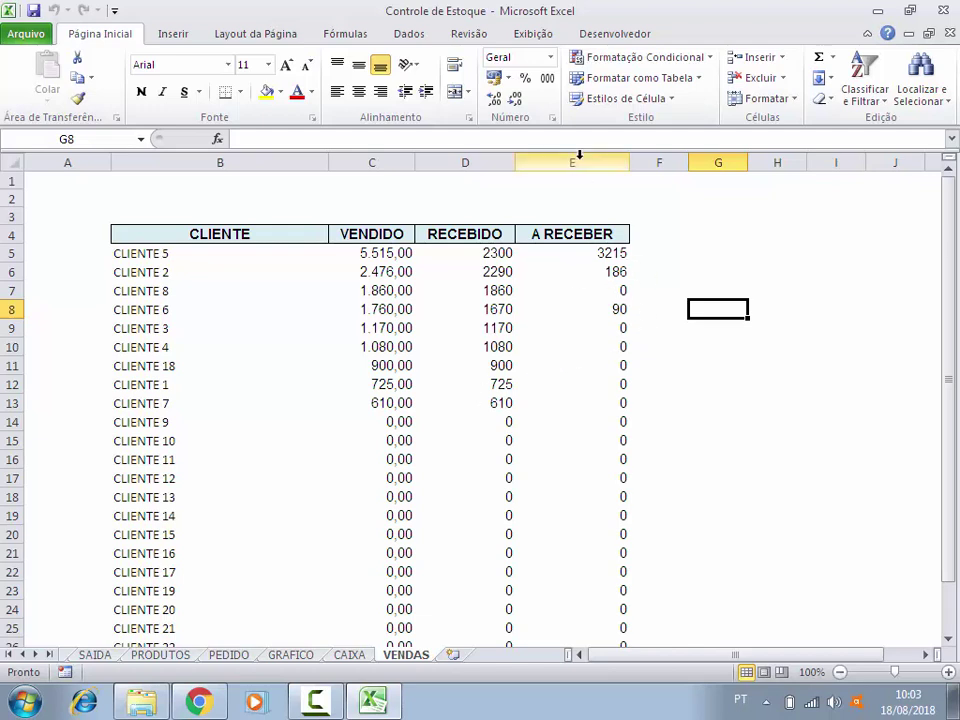
pyautogui.click(592, 253)
pyautogui.click(582, 293)
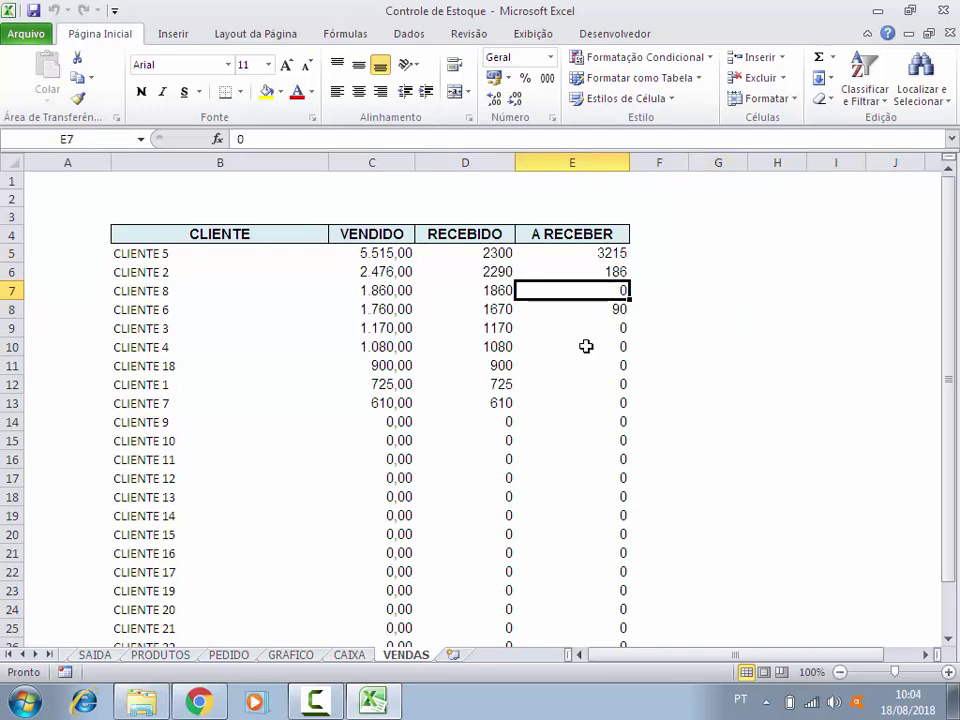
pyautogui.click(585, 346)
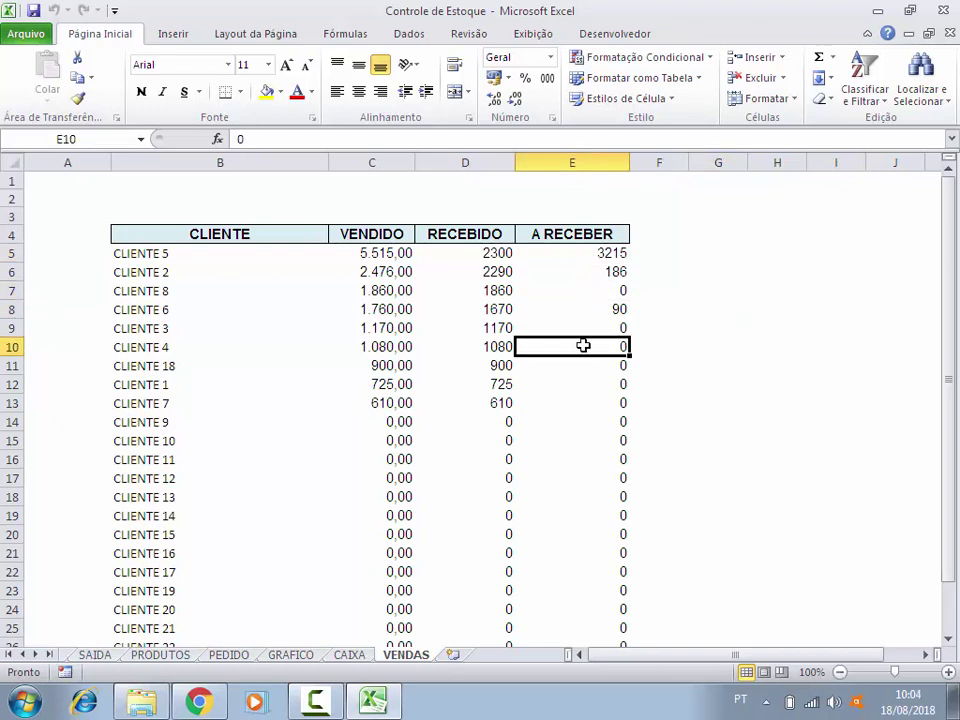
pyautogui.scroll(-1, 420, 372)
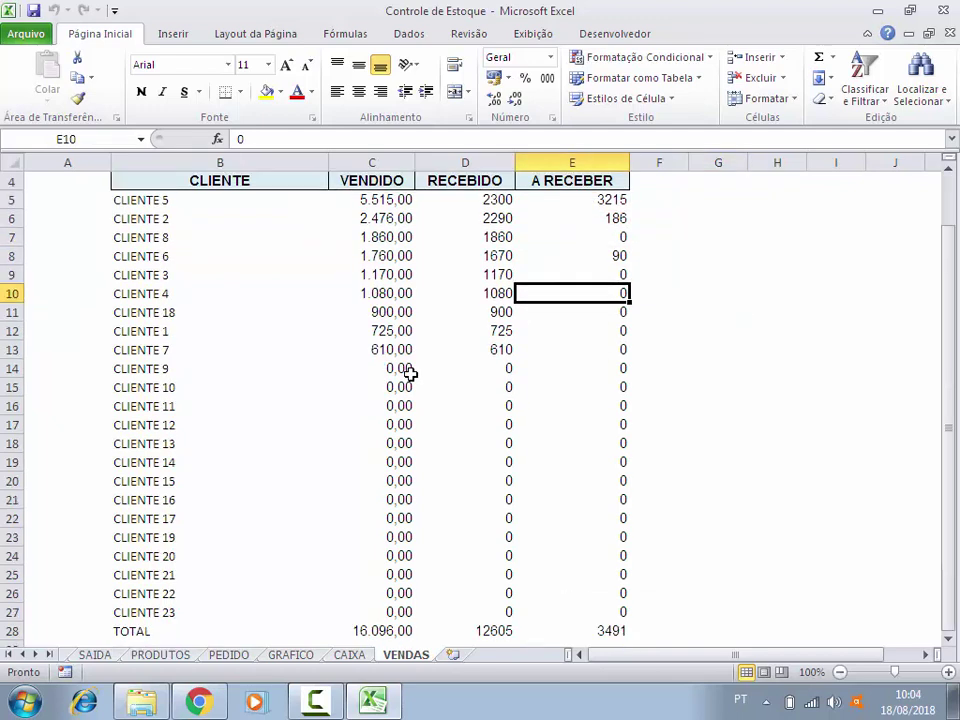
pyautogui.scroll(1, 695, 400)
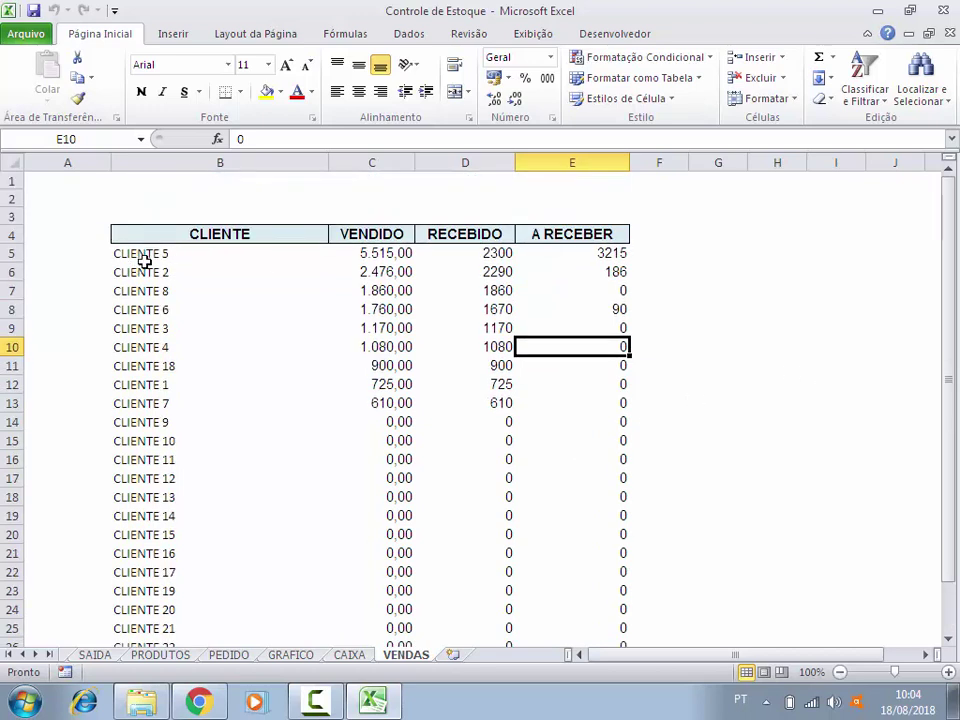
pyautogui.moveTo(135, 253)
pyautogui.mouseDown()
pyautogui.moveTo(566, 491)
pyautogui.moveTo(549, 628)
pyautogui.mouseUp()
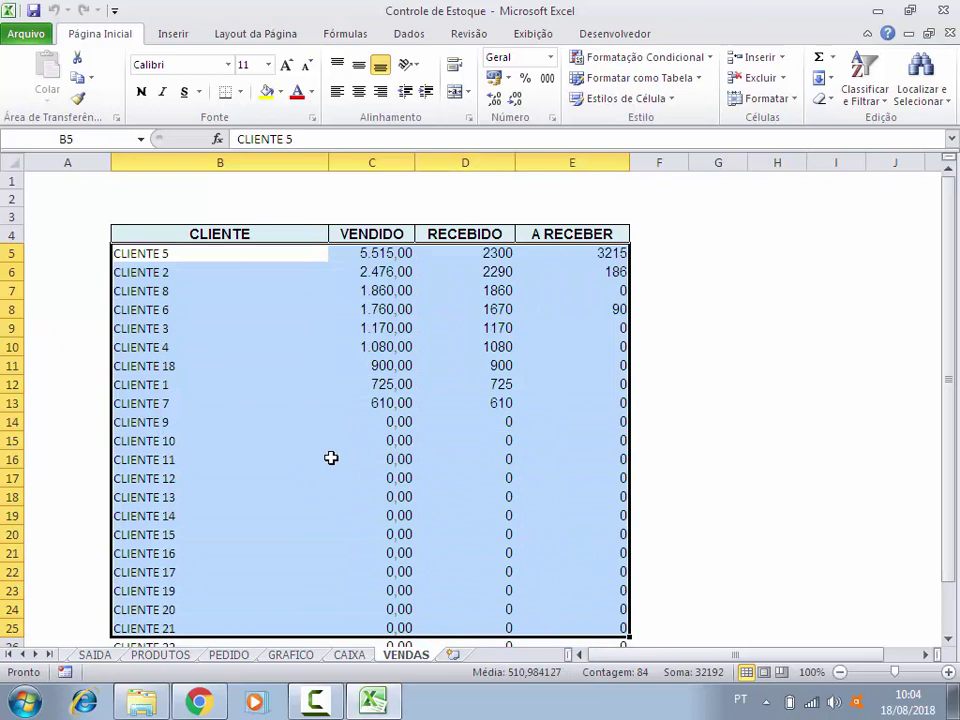
pyautogui.click(690, 386)
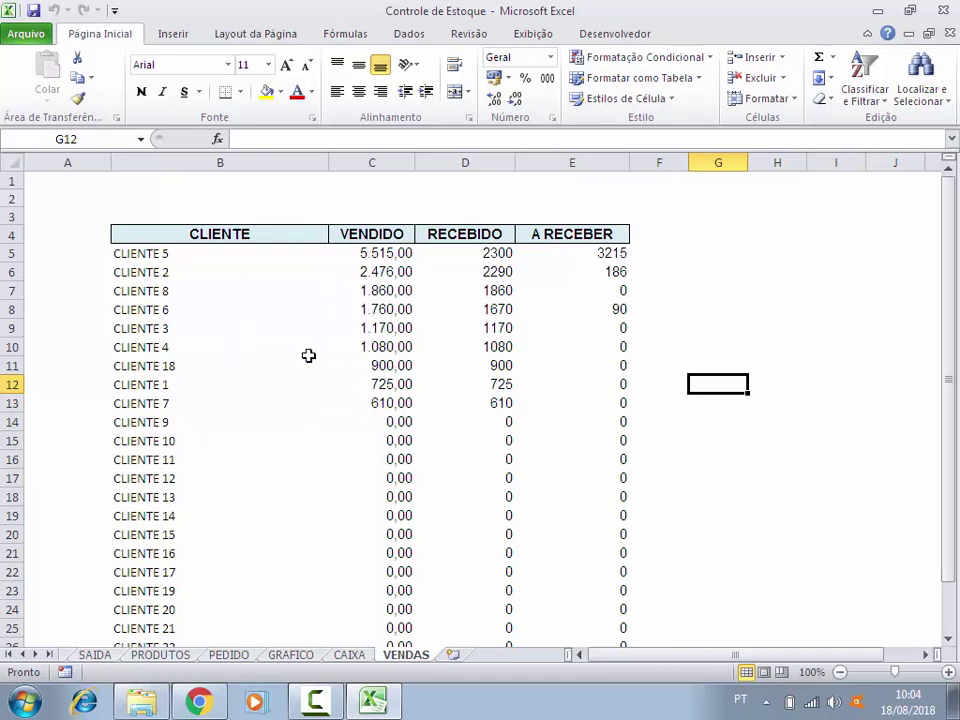
pyautogui.scroll(-1, 726, 358)
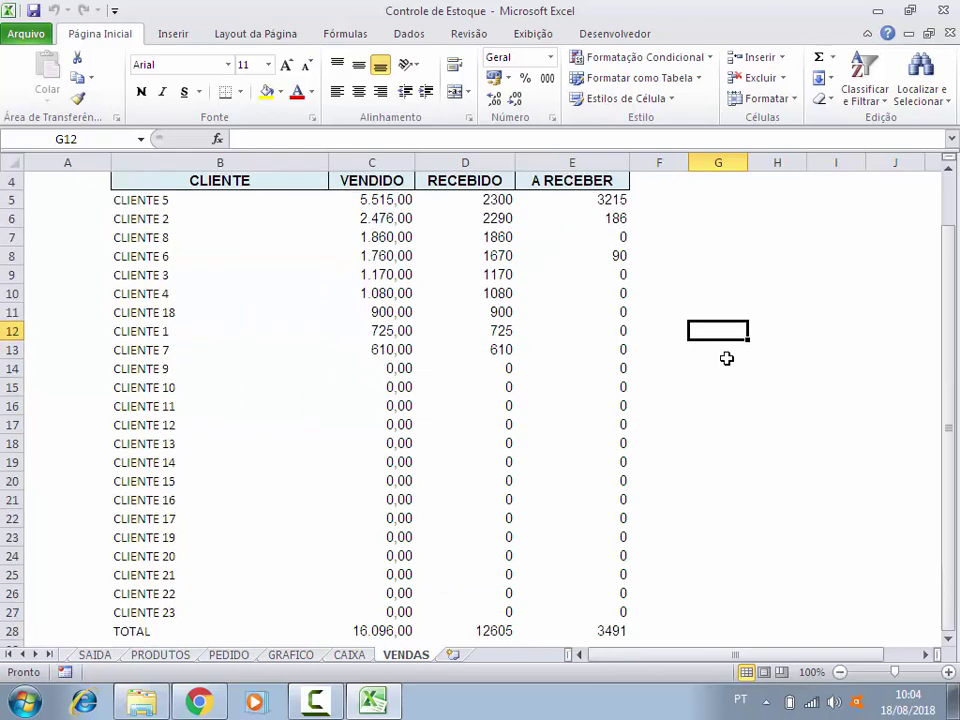
pyautogui.scroll(-1, 729, 354)
pyautogui.scroll(2, 754, 362)
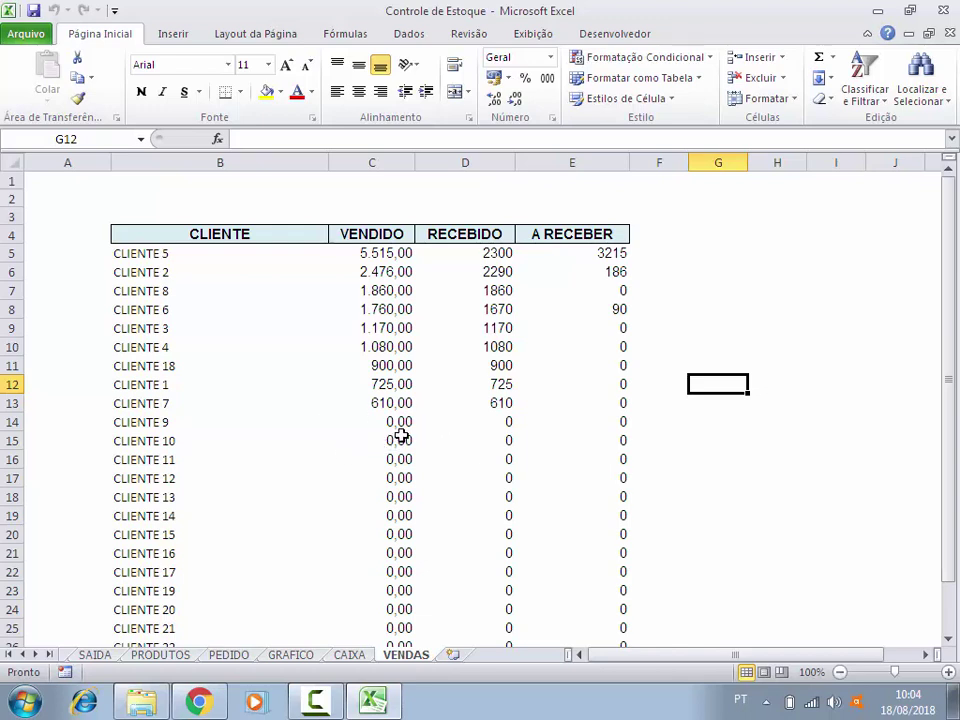
pyautogui.click(714, 301)
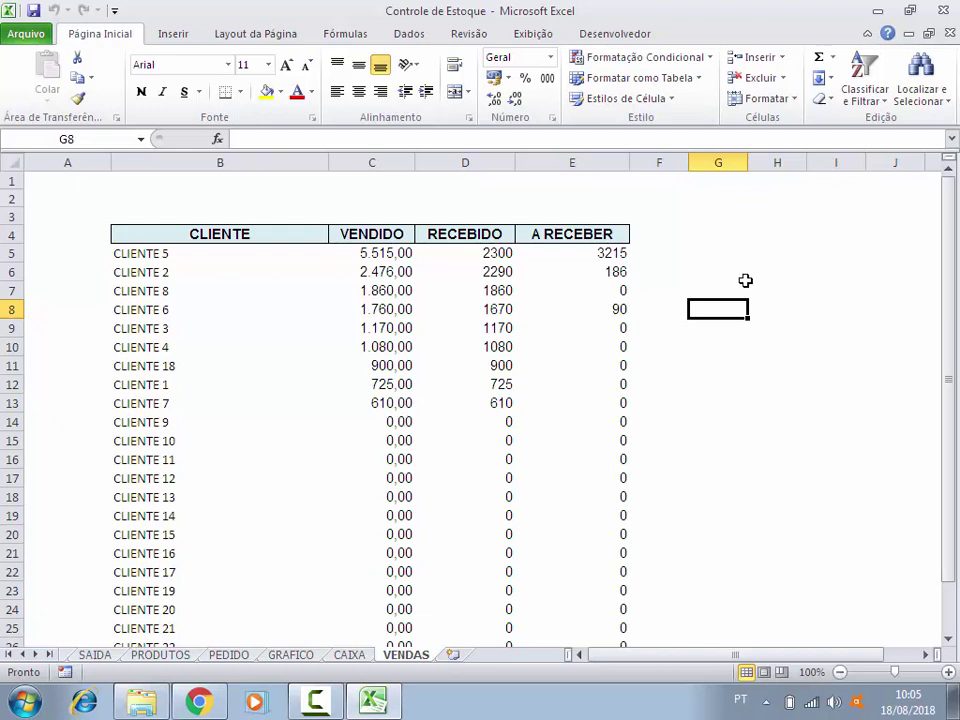
# Step: Open the Visual Basic editor from the Desenvolvedor tab and maximize it
pyautogui.click(711, 255)
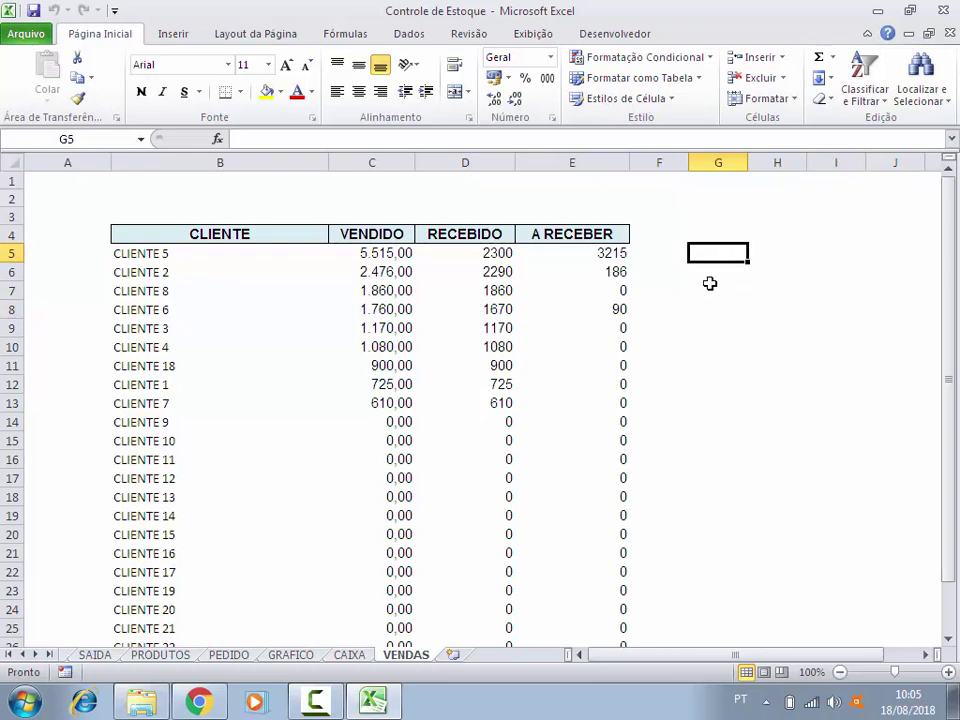
pyautogui.click(615, 35)
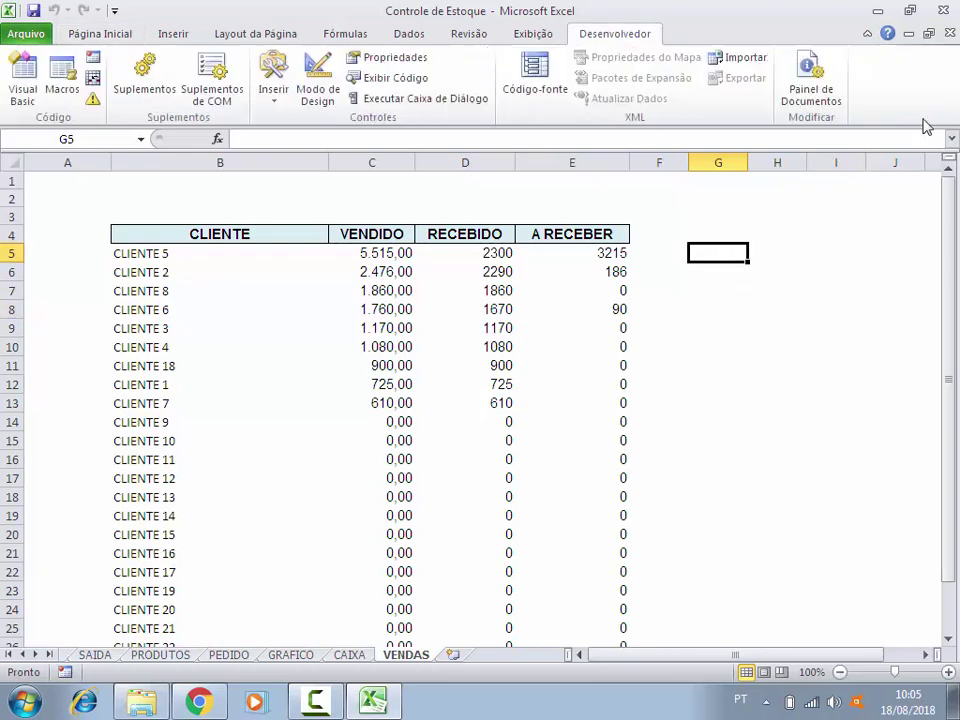
pyautogui.click(28, 90)
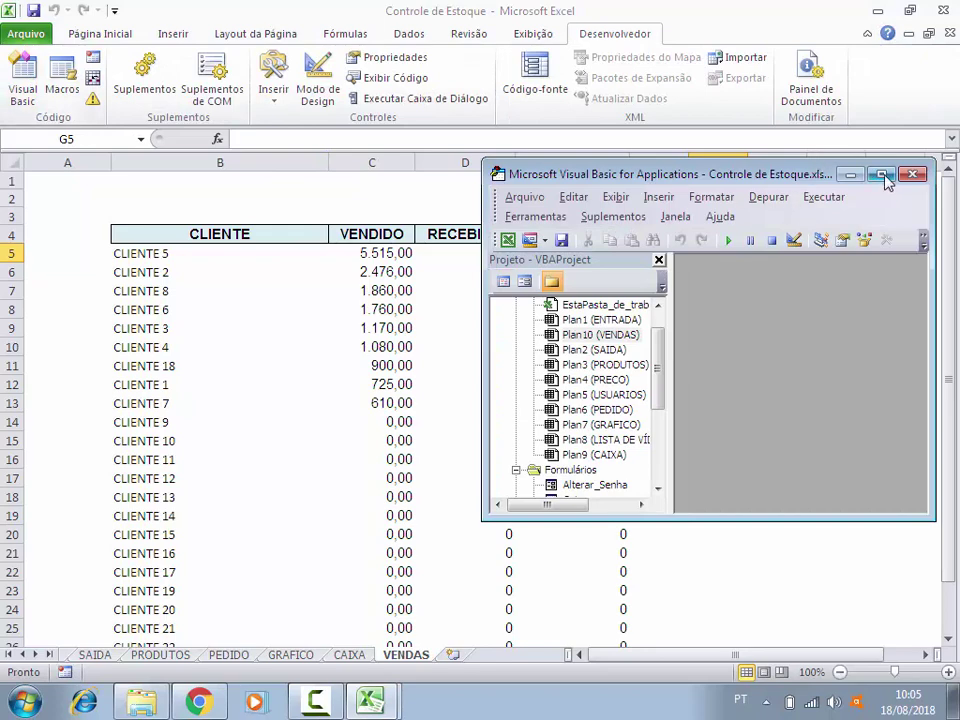
pyautogui.click(881, 175)
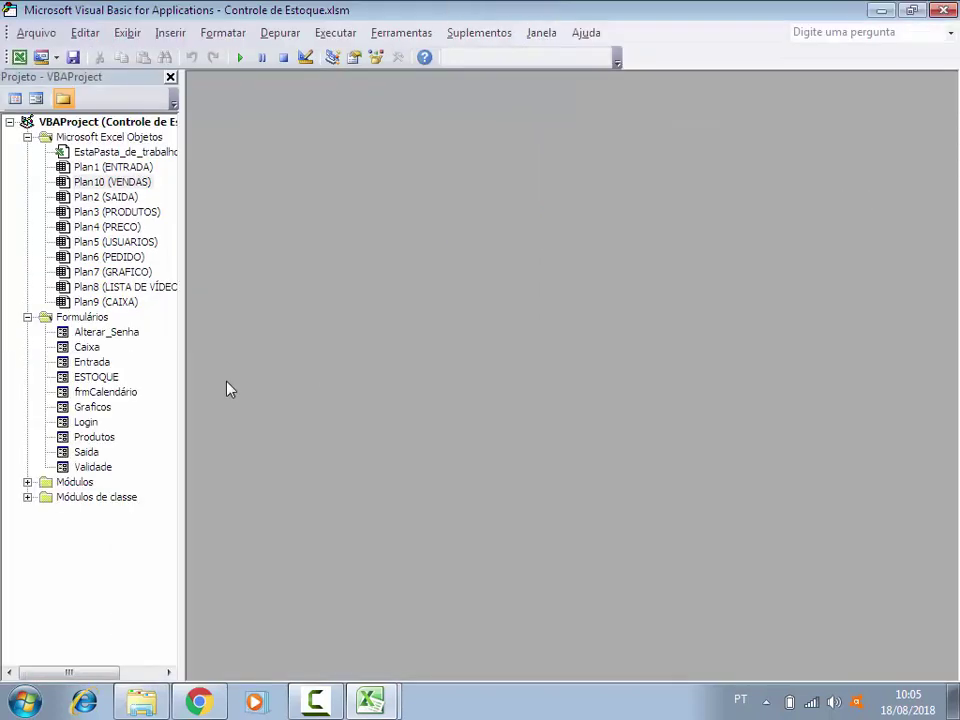
# Step: Open Módulo3 and place the cursor on the blank space below Venda_AReceber's End Sub
pyautogui.click(27, 482)
pyautogui.doubleClick(92, 572)
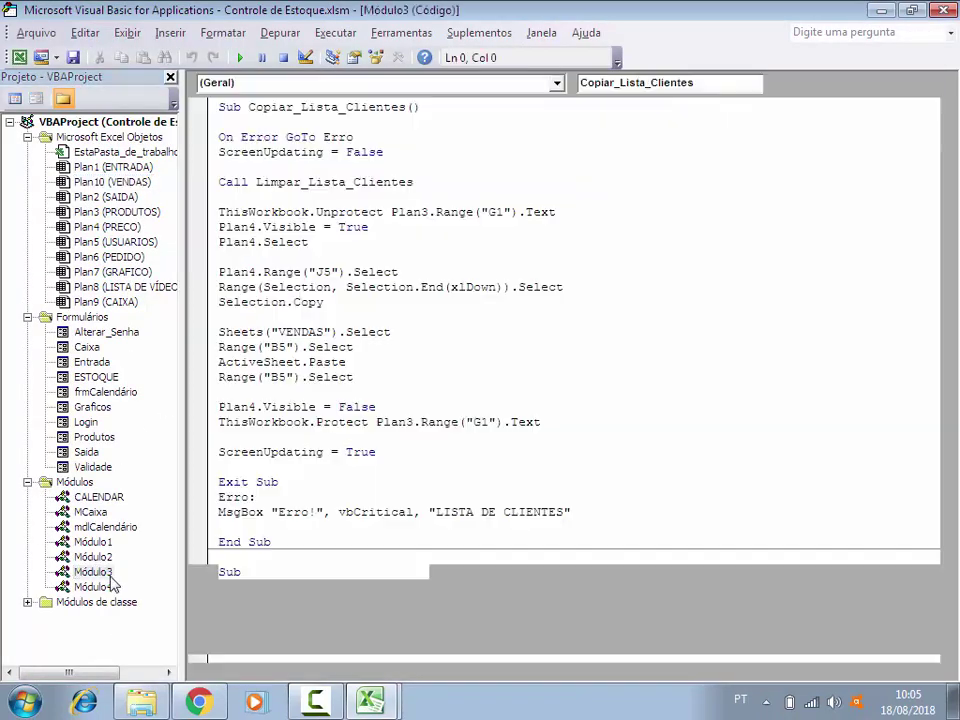
pyautogui.moveTo(951, 190); pyautogui.dragTo(950, 610)
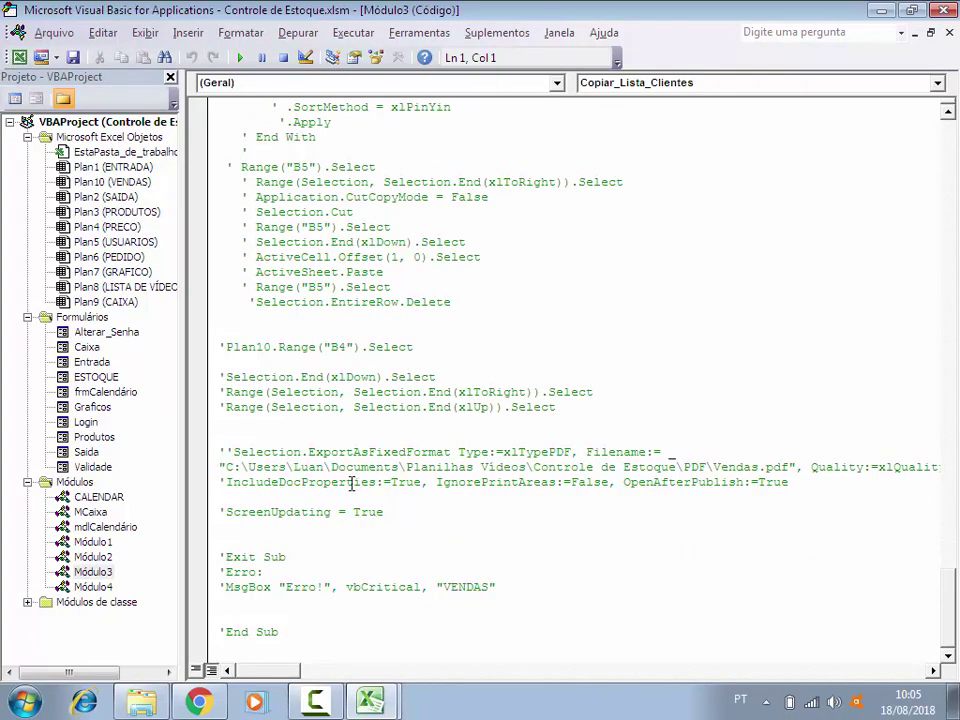
pyautogui.scroll(7, 351, 484)
pyautogui.scroll(3, 347, 484)
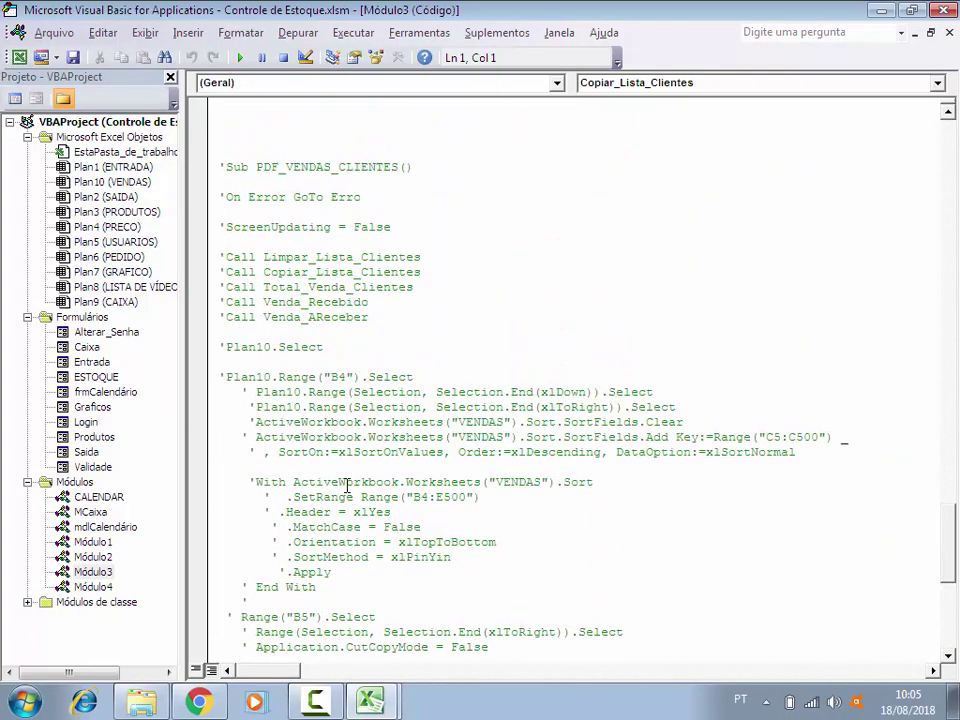
pyautogui.scroll(4, 348, 596)
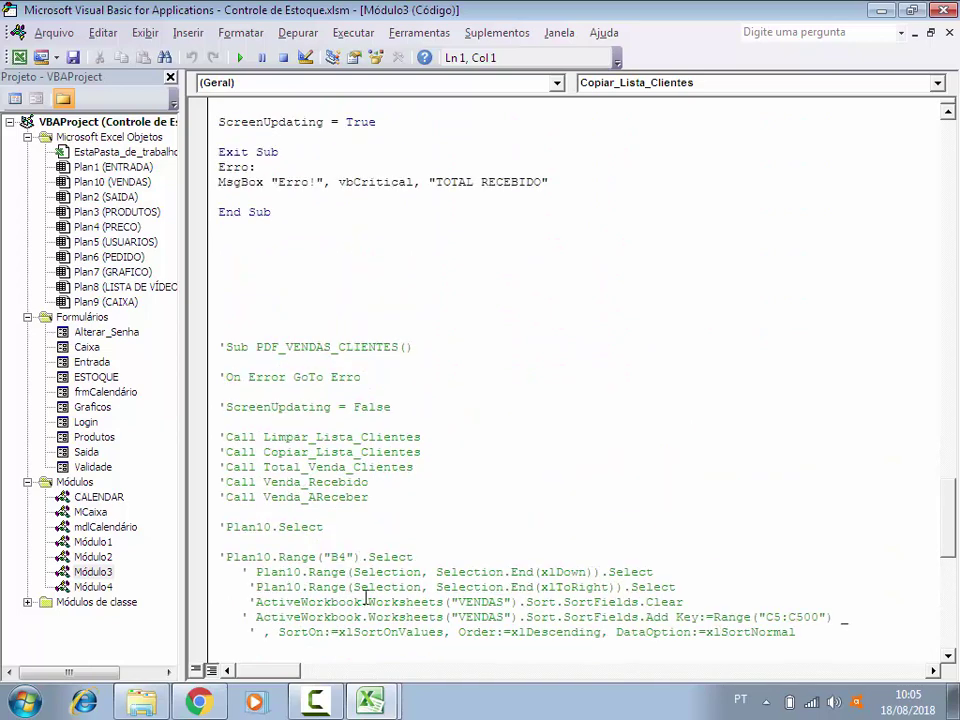
pyautogui.click(239, 238)
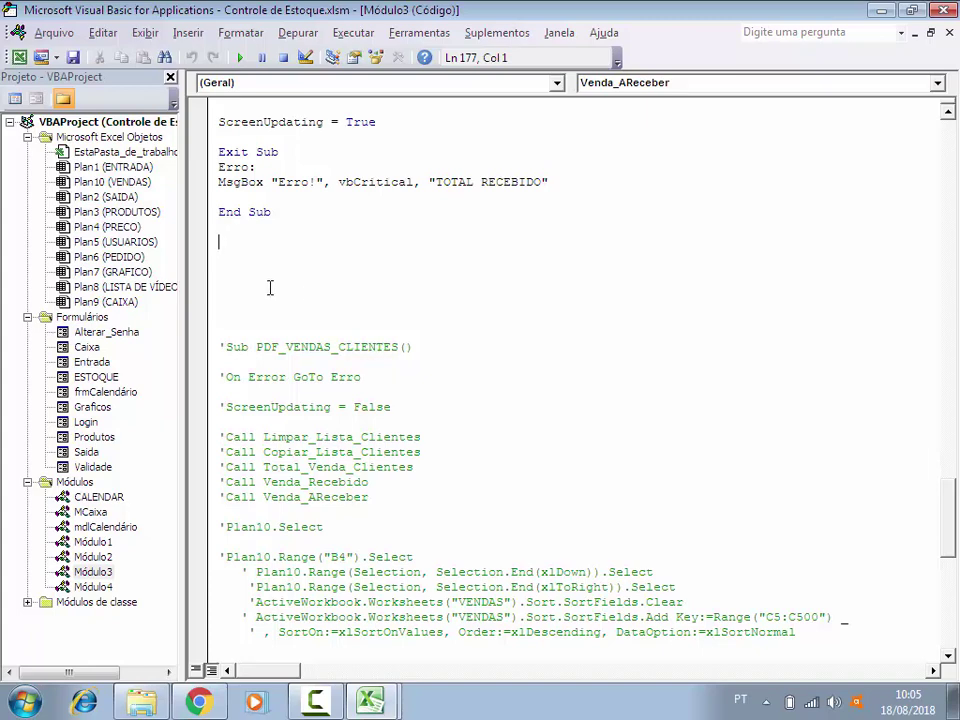
# Step: Create a new procedure header Sub PDF_VENDAS with blank lines inside
pyautogui.write('Sub')
pyautogui.write(' PDF')
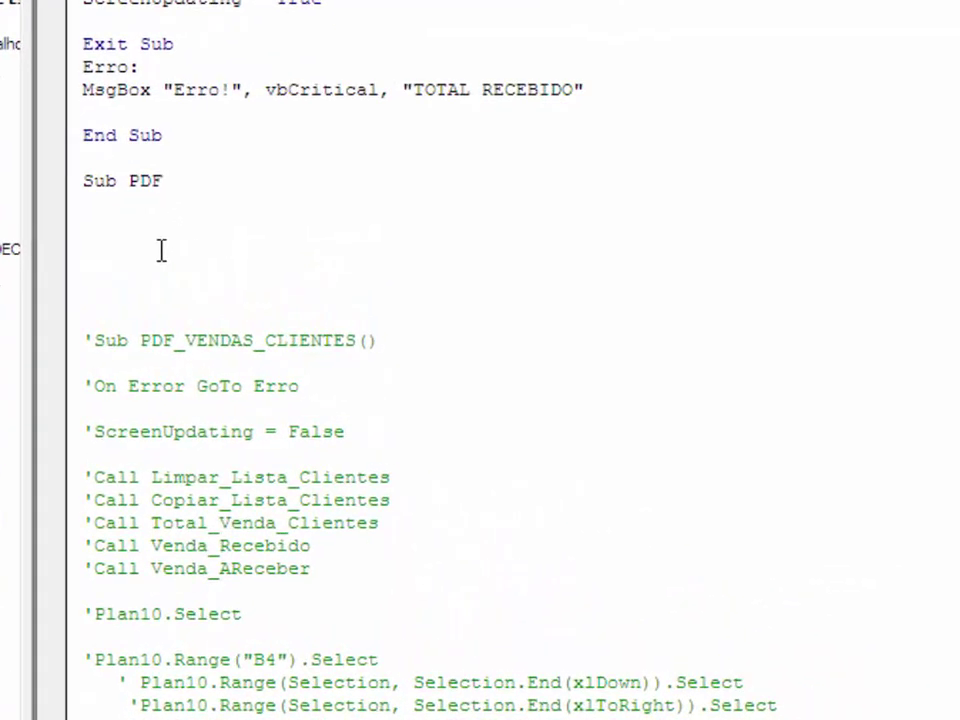
pyautogui.write('_CLIE')
pyautogui.press('BackSpace')
pyautogui.press('BackSpace')
pyautogui.press('BackSpace')
pyautogui.write('VENDAS')
pyautogui.press('Return')
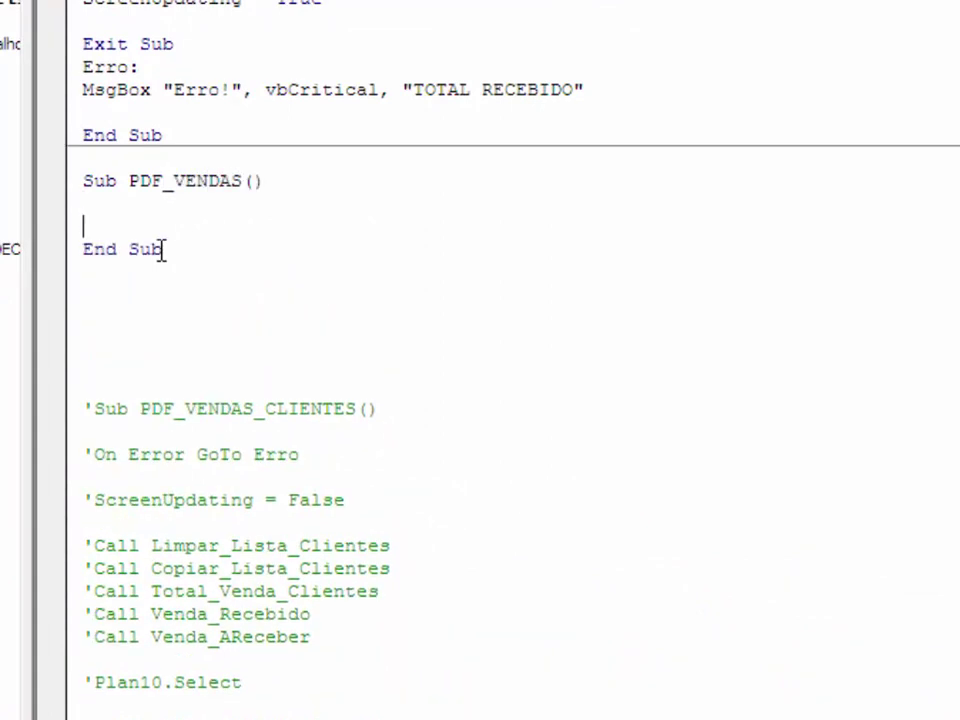
pyautogui.press('Return')
pyautogui.press('Return')
pyautogui.press('Return')
# Step: Copy the ScreenUpdating-to-MsgBox ending block into PDF_VENDAS and add On Error GoTo Erro
pyautogui.scroll(2, 160, 250)
pyautogui.scroll(1, 160, 250)
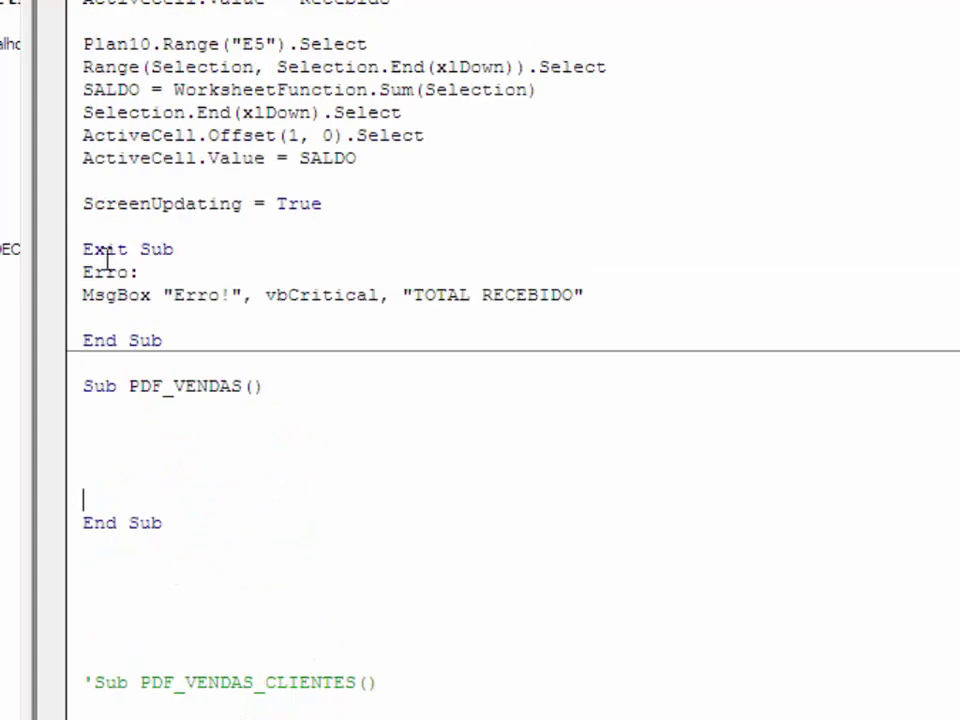
pyautogui.moveTo(84, 204); pyautogui.dragTo(722, 302)
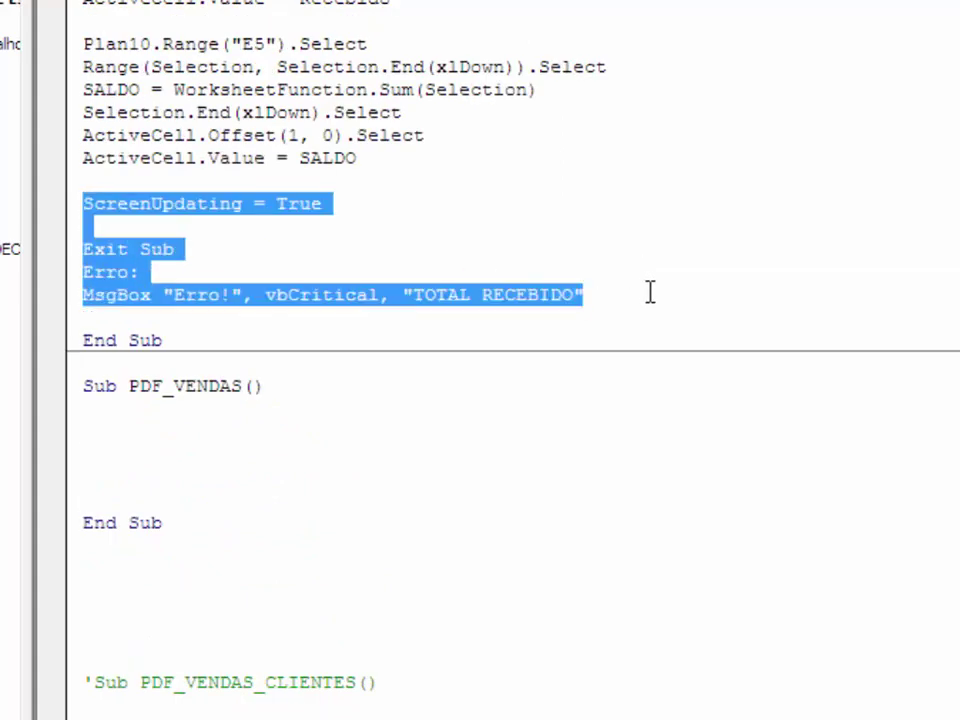
pyautogui.hotkey('ctrl', 'c')
pyautogui.click(86, 476)
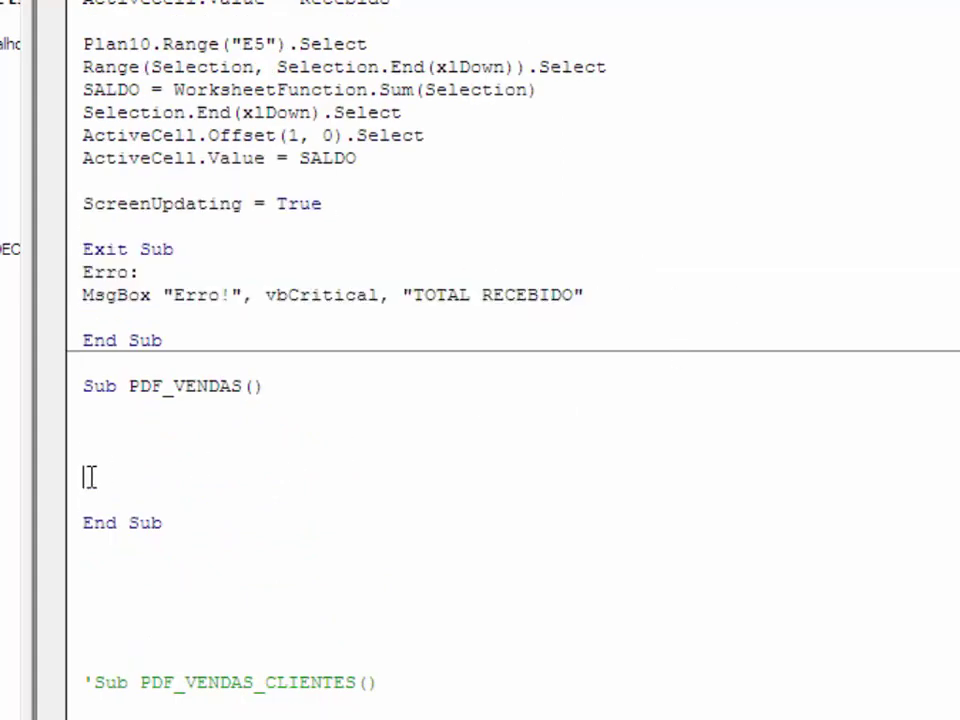
pyautogui.hotkey('ctrl', 'v')
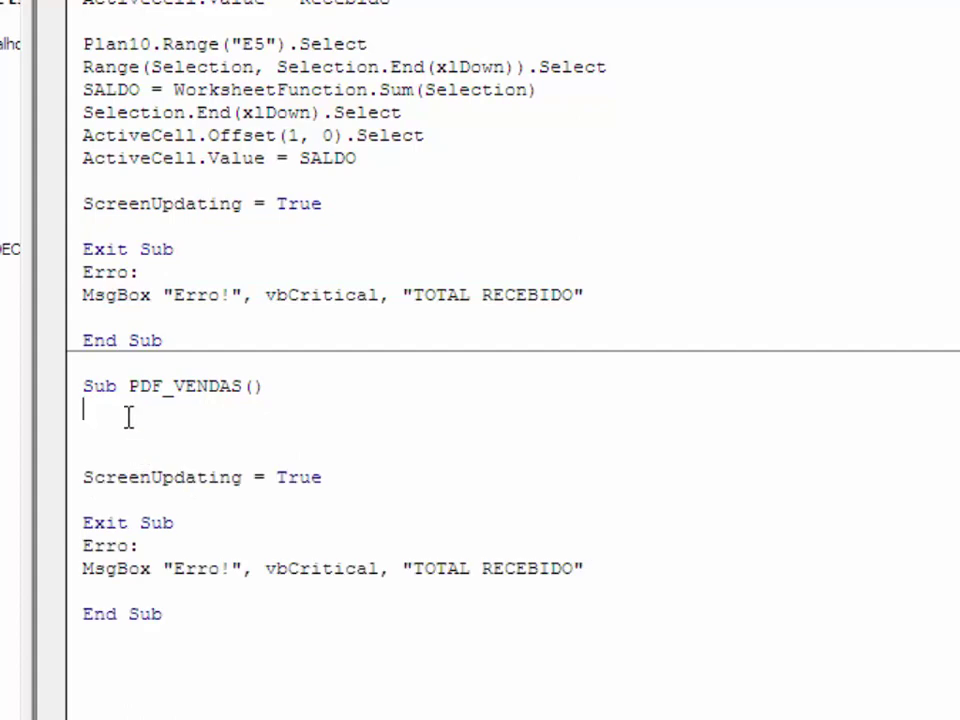
pyautogui.press('Return')
pyautogui.write('ON ERROR')
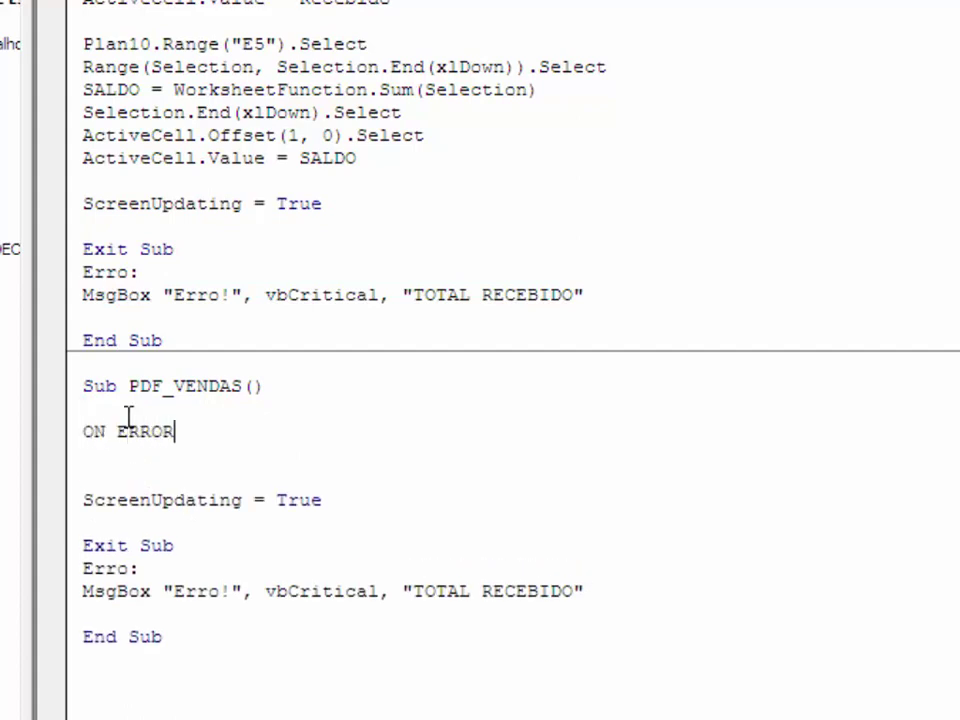
pyautogui.write(' GOTO E')
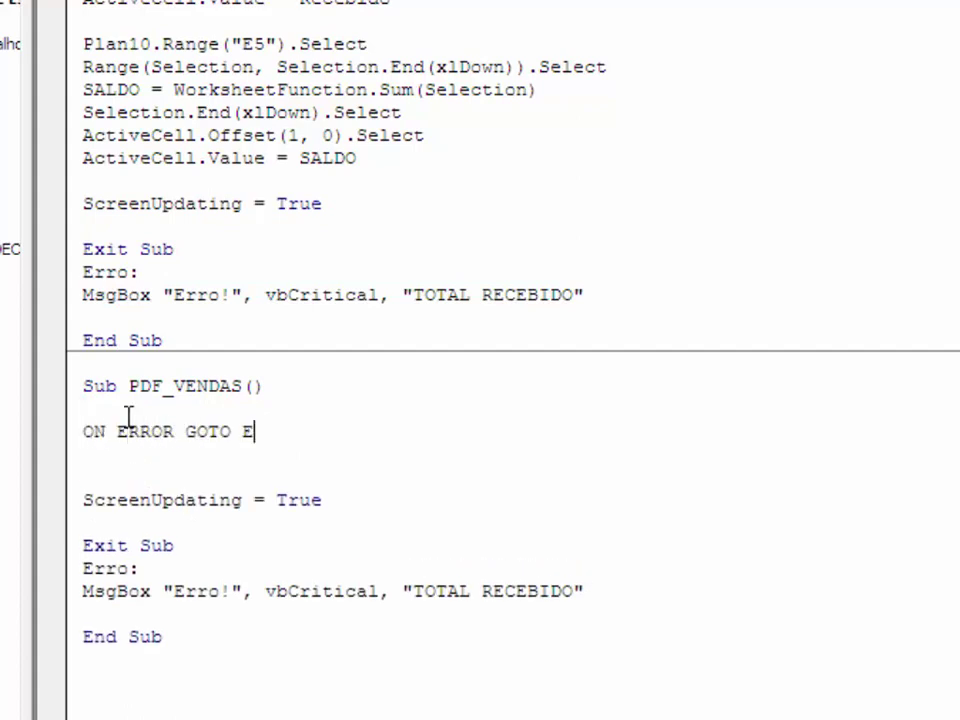
pyautogui.write('RRO')
pyautogui.press('Return')
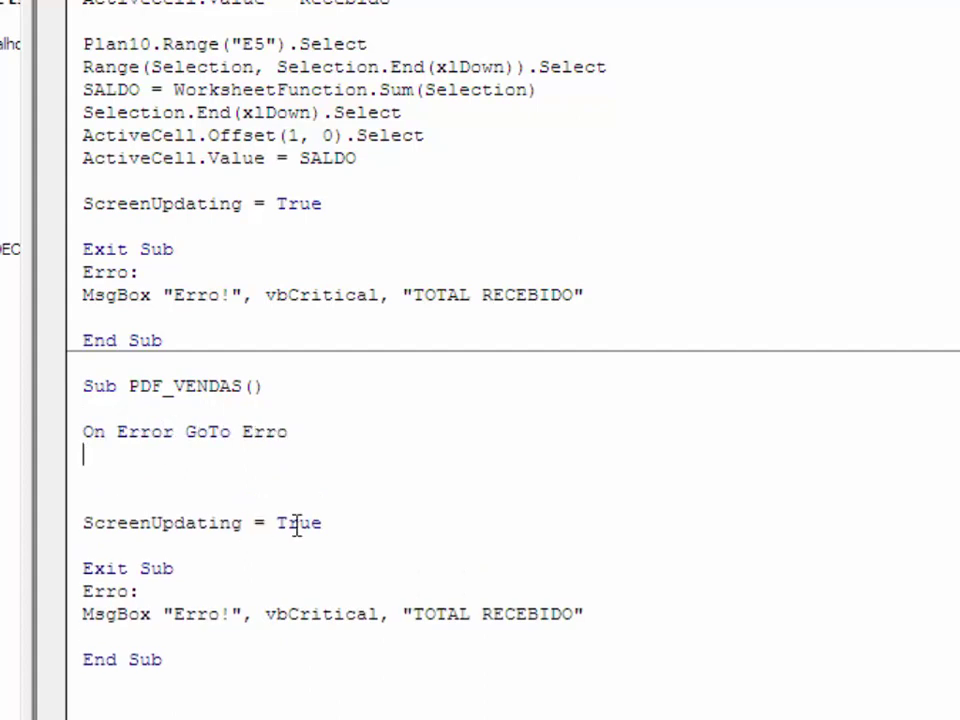
# Step: Add an Application.ScreenUpdating = False line under On Error GoTo Erro
pyautogui.moveTo(339, 521); pyautogui.dragTo(45, 523)
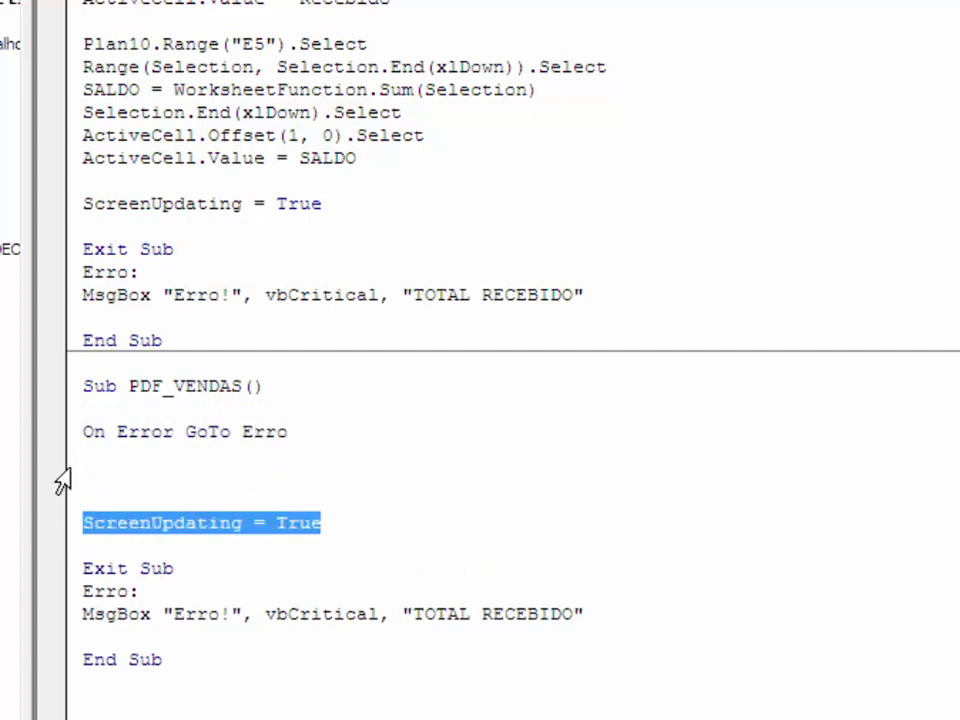
pyautogui.click(111, 470)
pyautogui.hotkey('ctrl', 'v')
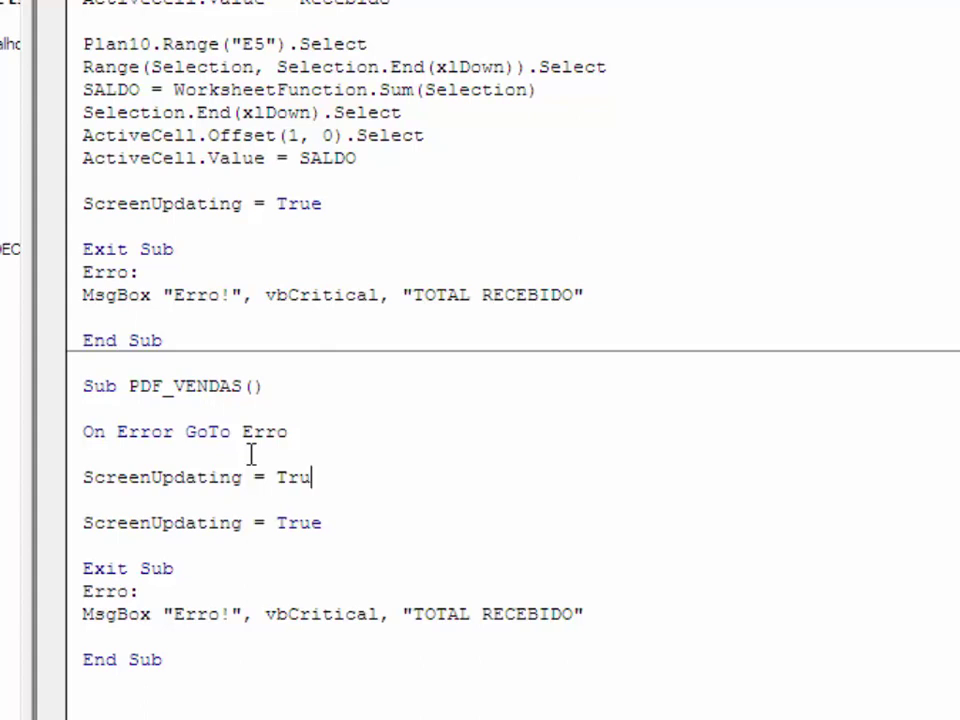
pyautogui.press('BackSpace')
pyautogui.press('BackSpace')
pyautogui.press('BackSpace')
pyautogui.write('FALSE')
pyautogui.press('Return')
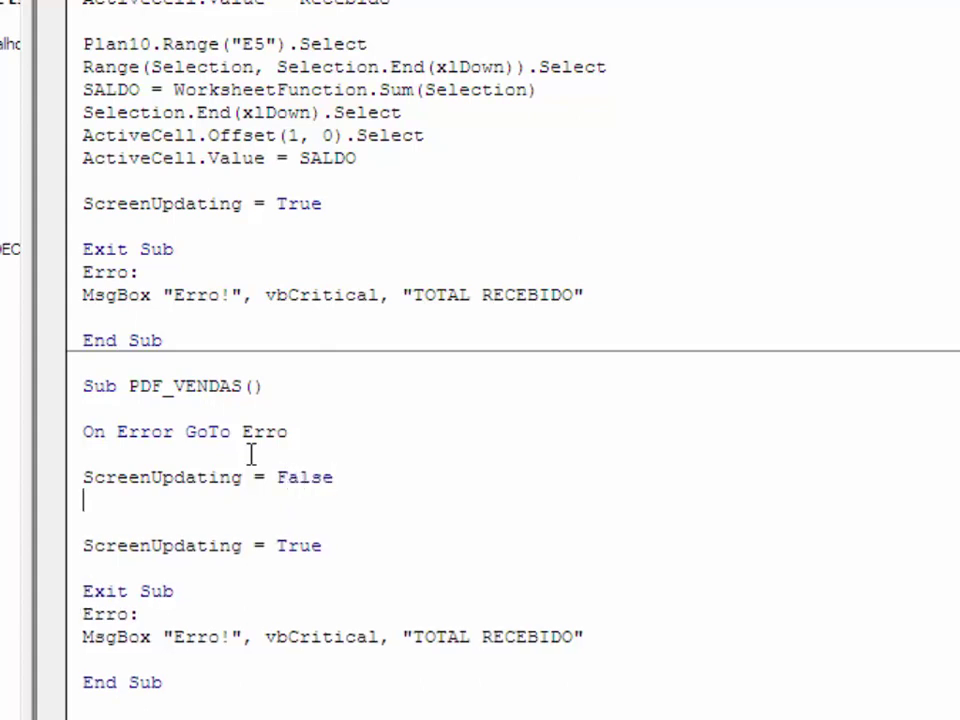
pyautogui.press('Return')
pyautogui.press('Return')
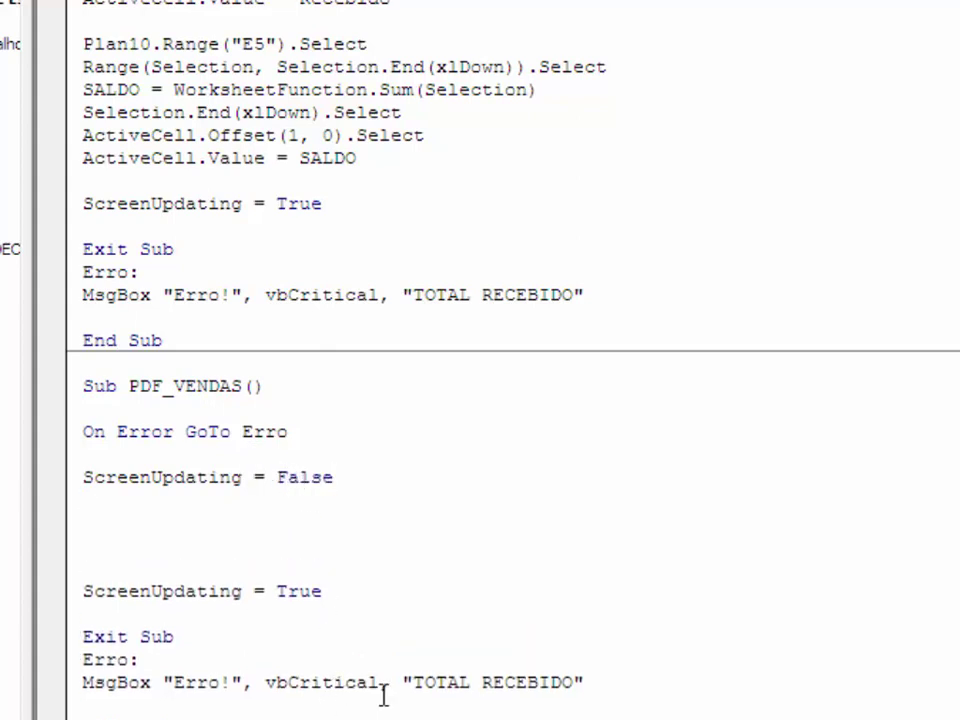
# Step: Change the error MsgBox title from TOTAL RECEBIDO to PDF VENDAS
pyautogui.click(600, 681)
pyautogui.press('Left')
pyautogui.press('BackSpace')
pyautogui.press('BackSpace')
pyautogui.press('BackSpace')
pyautogui.press('BackSpace')
pyautogui.press('BackSpace')
pyautogui.press('BackSpace')
pyautogui.press('BackSpace')
pyautogui.press('BackSpace')
pyautogui.press('BackSpace')
pyautogui.press('BackSpace')
pyautogui.press('BackSpace')
pyautogui.press('BackSpace')
pyautogui.press('BackSpace')
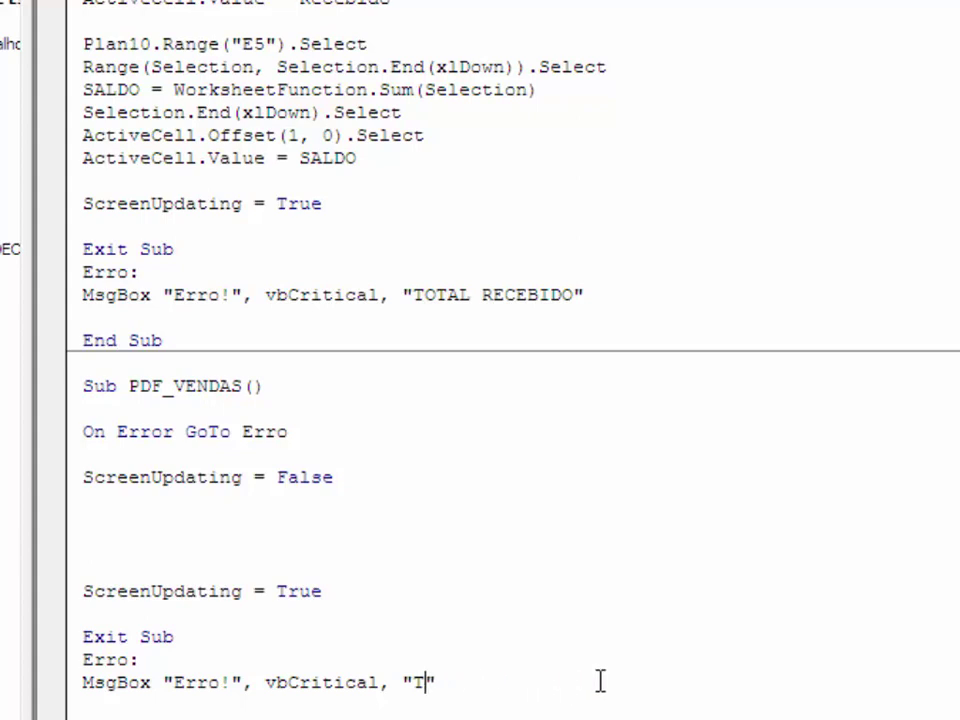
pyautogui.press('BackSpace')
pyautogui.write('PDF ')
pyautogui.write('VENDAS')
# Step: Delete the extra blank lines below PDF_VENDAS's End Sub
pyautogui.click(131, 511)
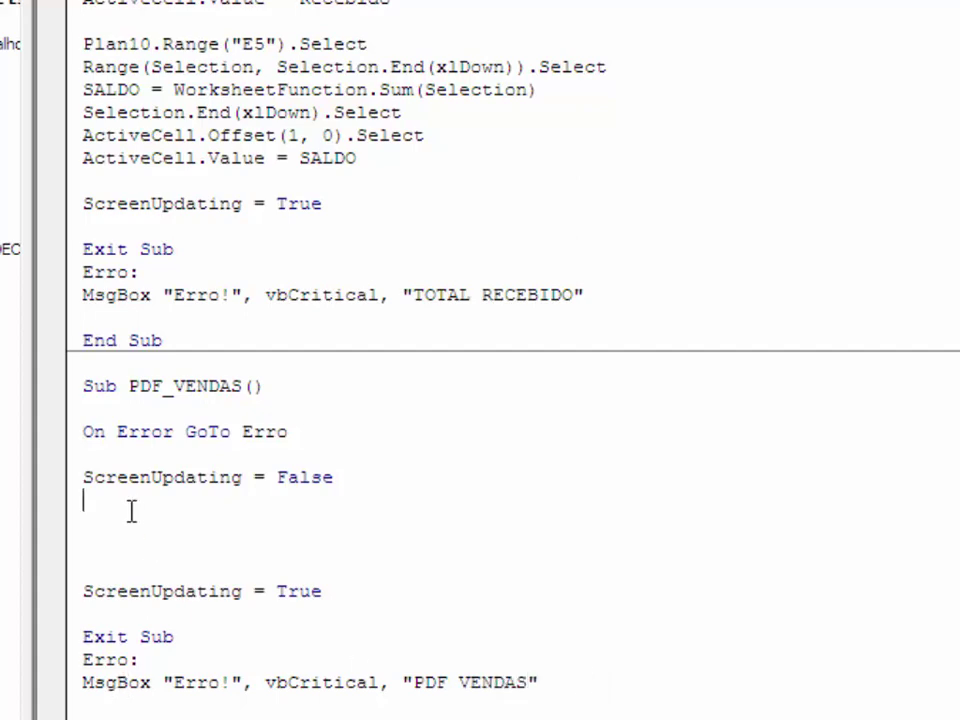
pyautogui.scroll(-2, 131, 511)
pyautogui.scroll(-3, 133, 514)
pyautogui.click(118, 412)
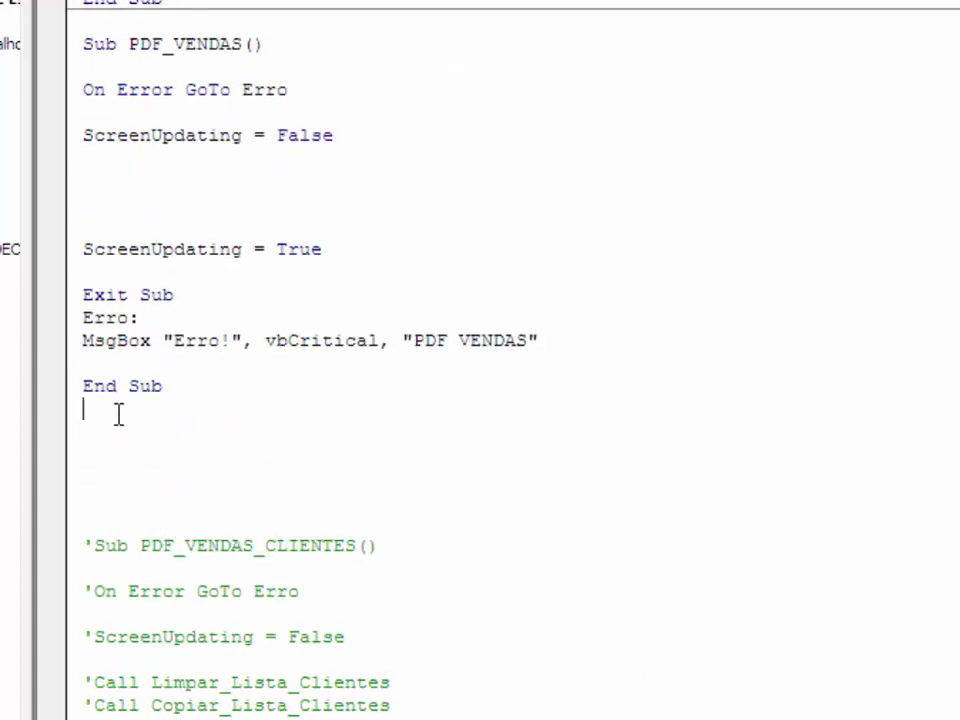
pyautogui.press('Delete')
pyautogui.press('Delete')
pyautogui.press('Delete')
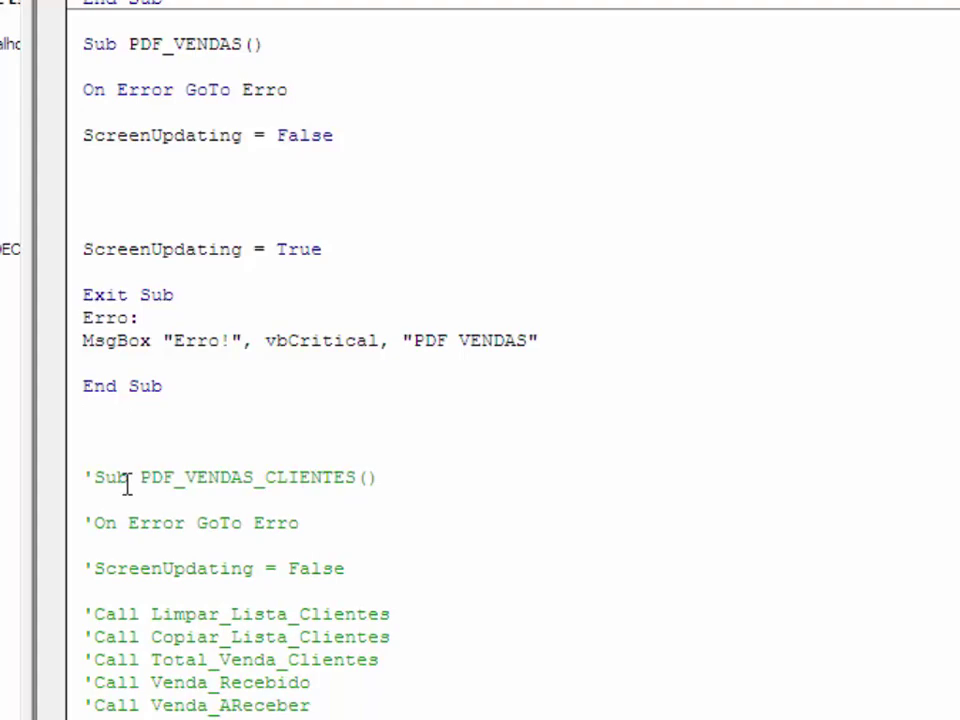
pyautogui.scroll(4, 130, 484)
pyautogui.scroll(2, 128, 487)
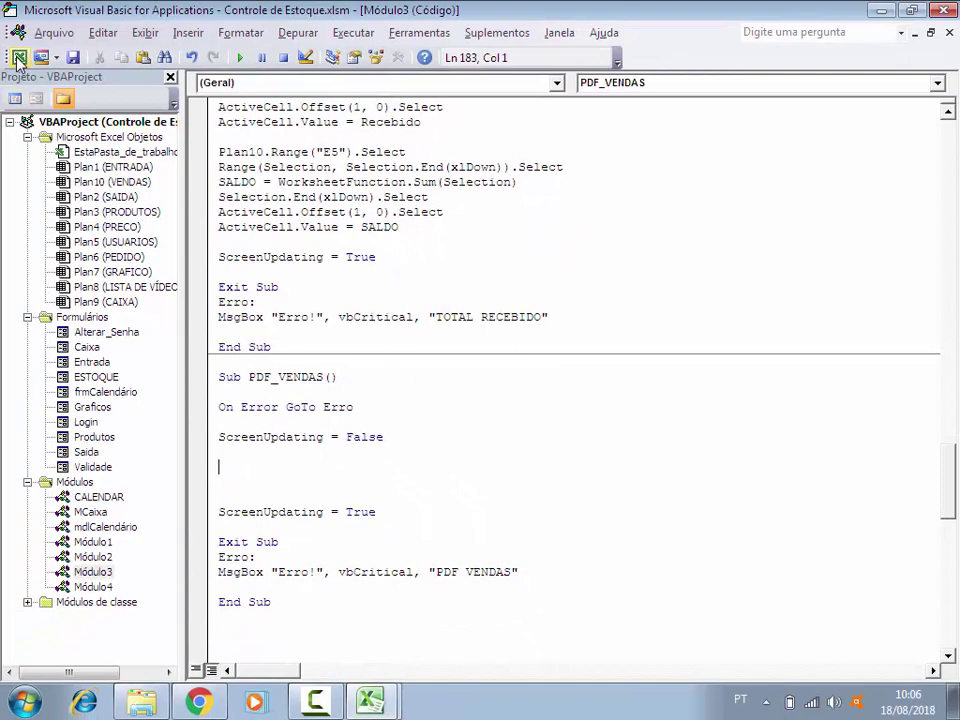
# Step: Glance at the VENDAS sheet in the workbook, then return to the VBA editor
pyautogui.click(17, 55)
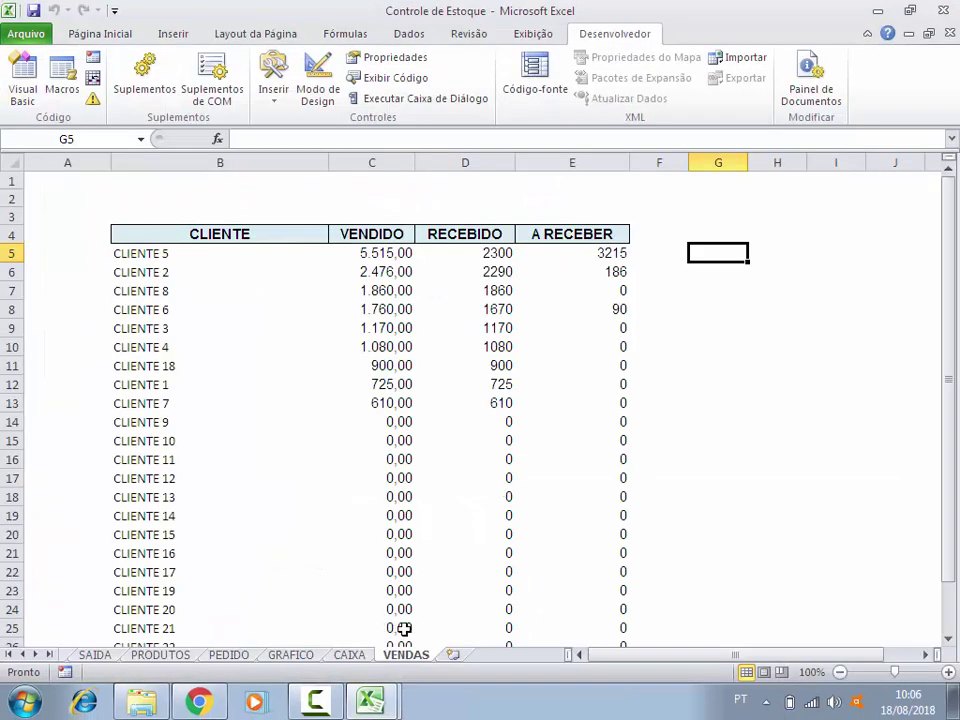
pyautogui.moveTo(368, 692)
pyautogui.click(372, 668)
pyautogui.write('CALL')
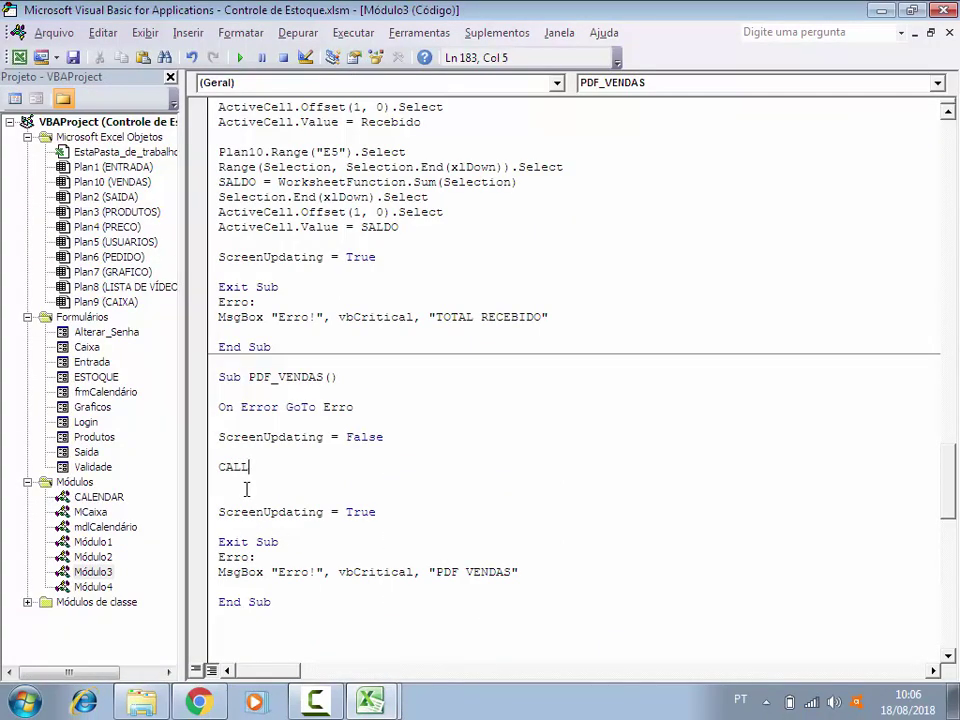
# Step: Add Call Limpar_Lista_Clientes and Call Copiar_Lista_Clientes lines, completing names with IntelliSense
pyautogui.write(' LIMPAR')
pyautogui.hotkey('ctrl', 'space')
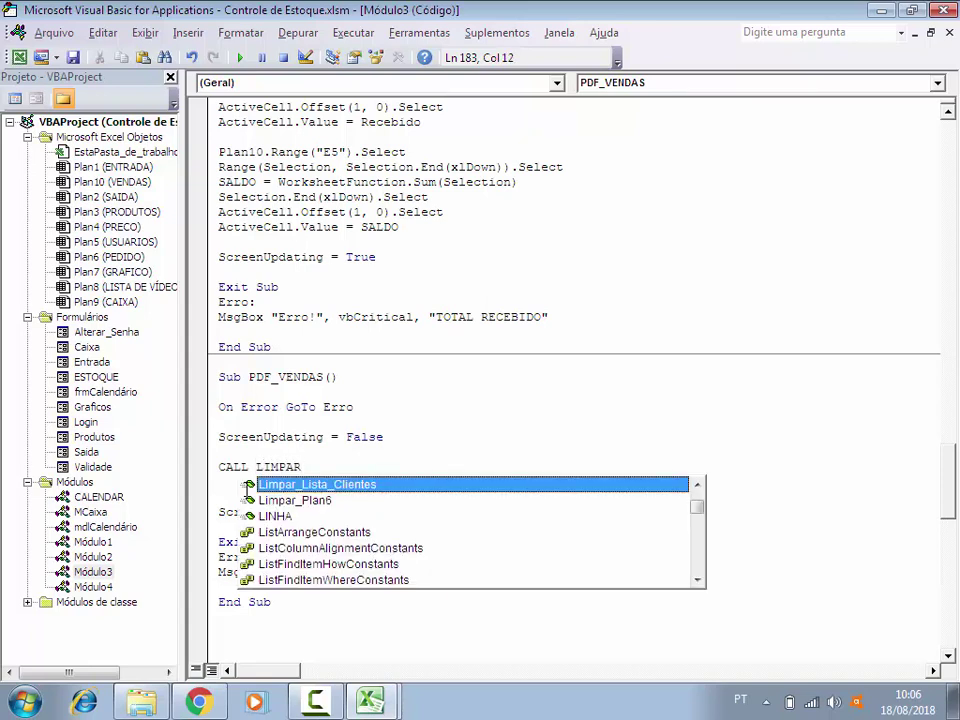
pyautogui.doubleClick(331, 486)
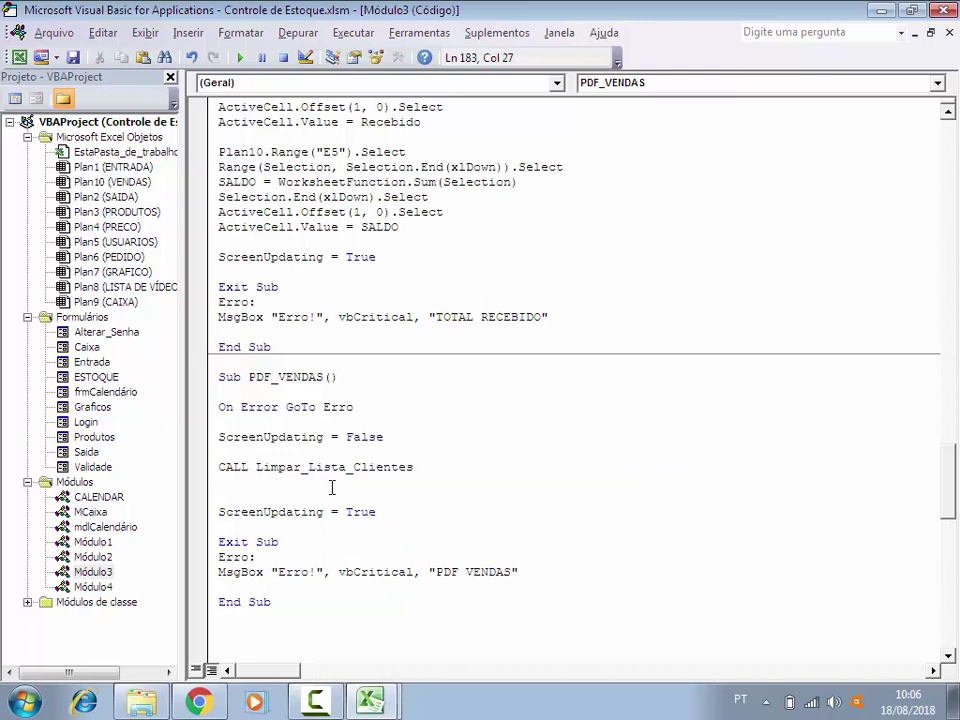
pyautogui.press('Return')
pyautogui.write('CALL C')
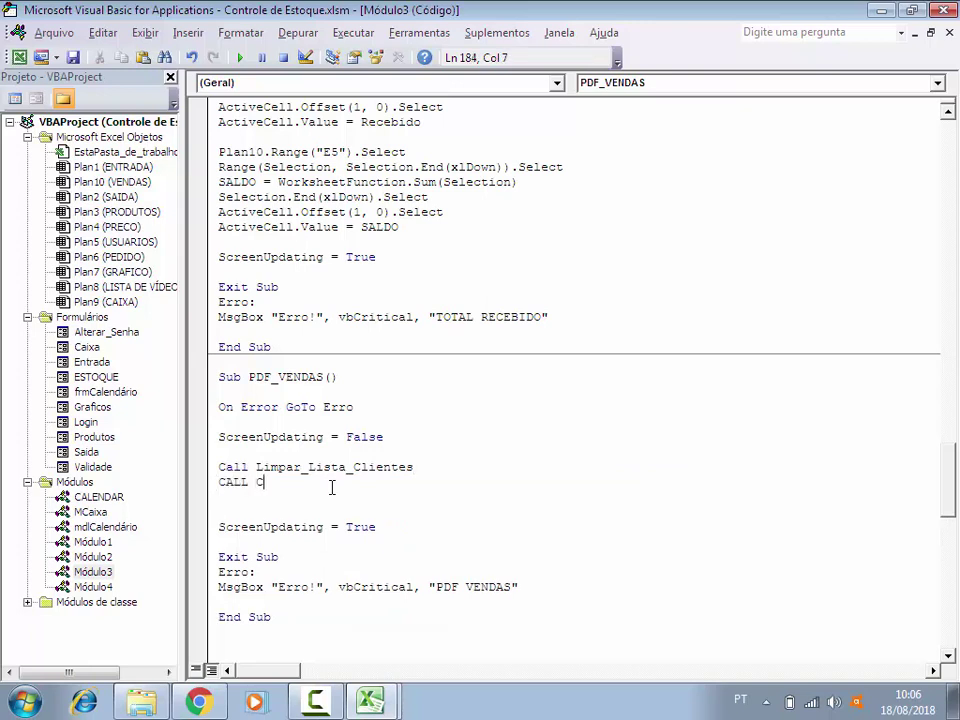
pyautogui.write('OPIAR')
pyautogui.hotkey('ctrl', 'space')
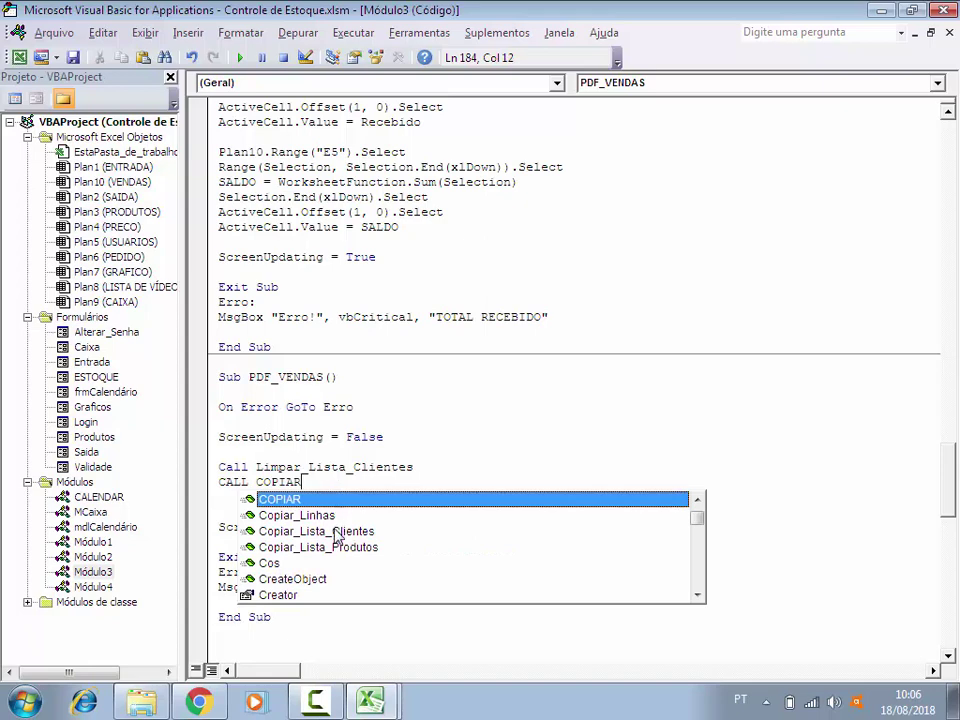
pyautogui.doubleClick(336, 532)
pyautogui.press('Return')
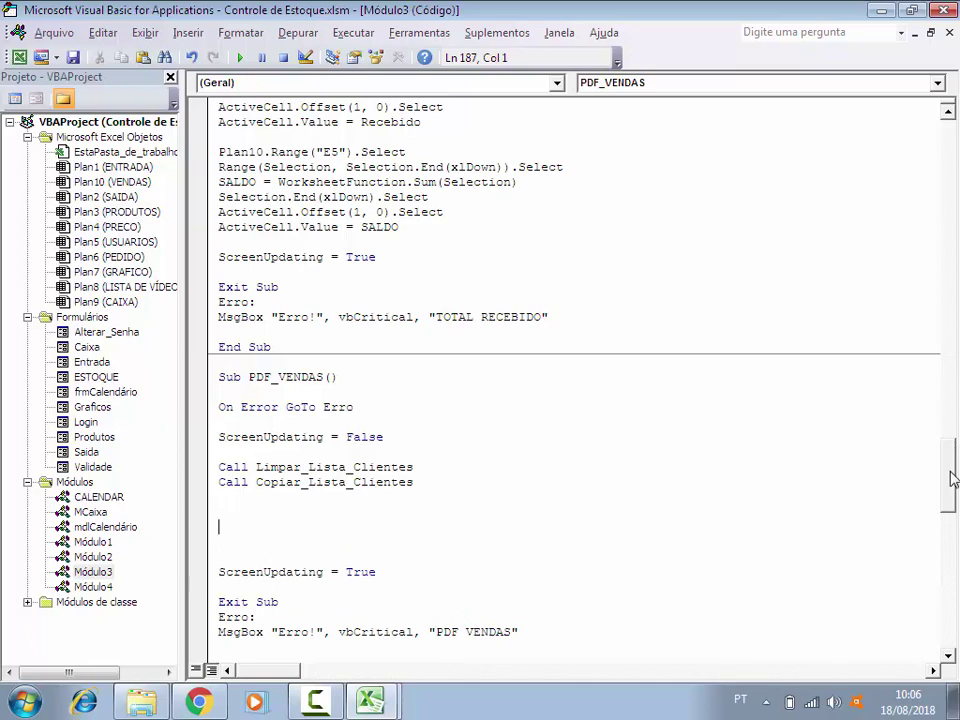
pyautogui.moveTo(947, 476); pyautogui.dragTo(940, 146)
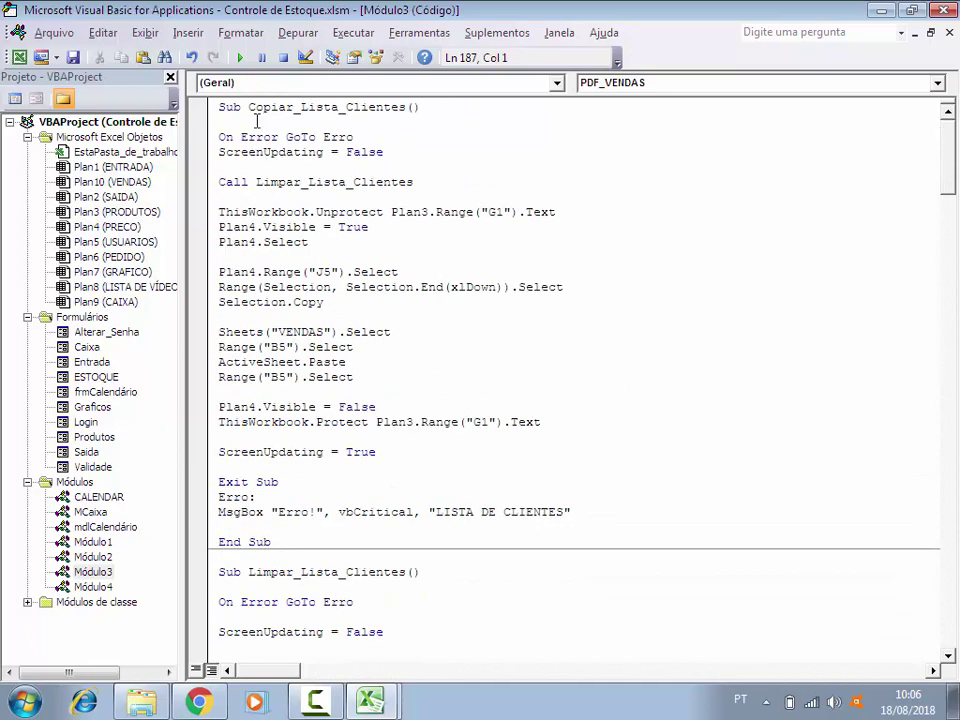
pyautogui.moveTo(250, 107); pyautogui.dragTo(408, 107)
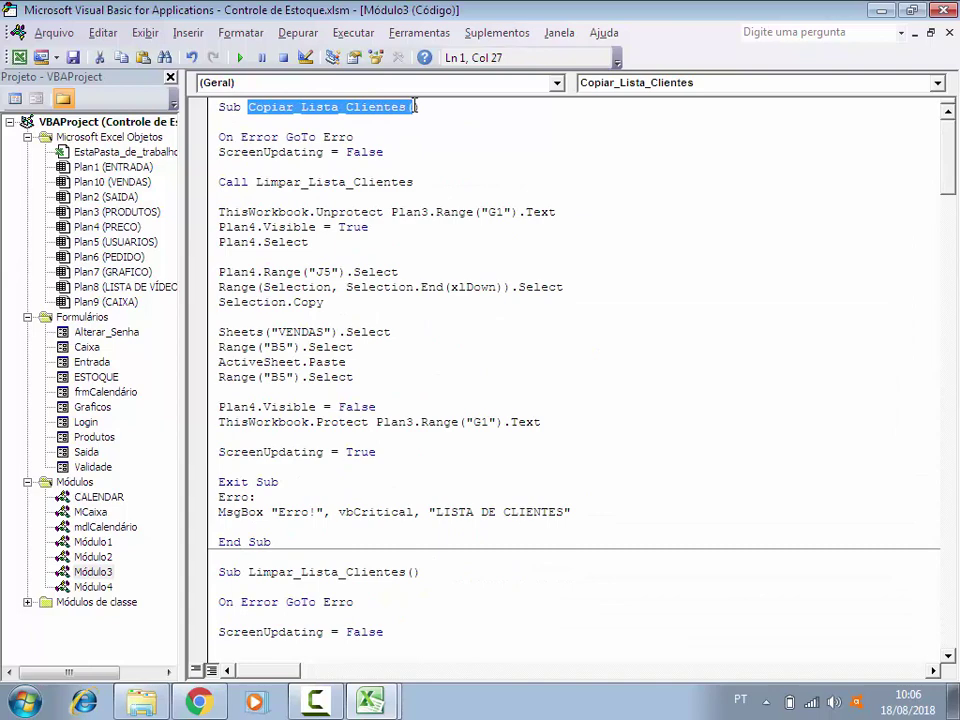
pyautogui.scroll(-3, 389, 464)
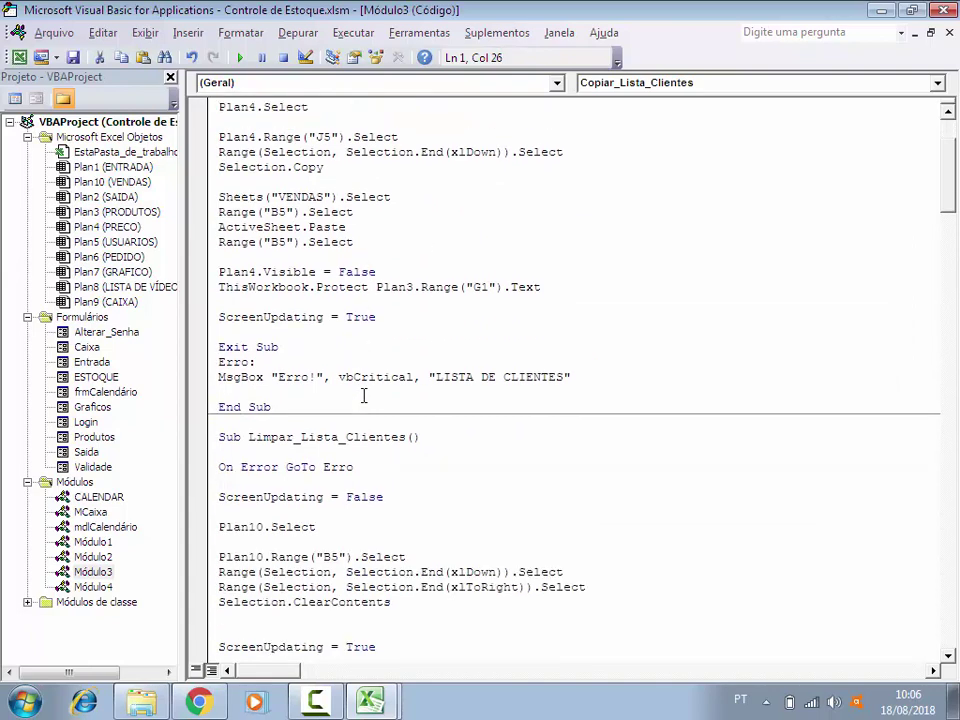
pyautogui.moveTo(248, 437); pyautogui.dragTo(405, 437)
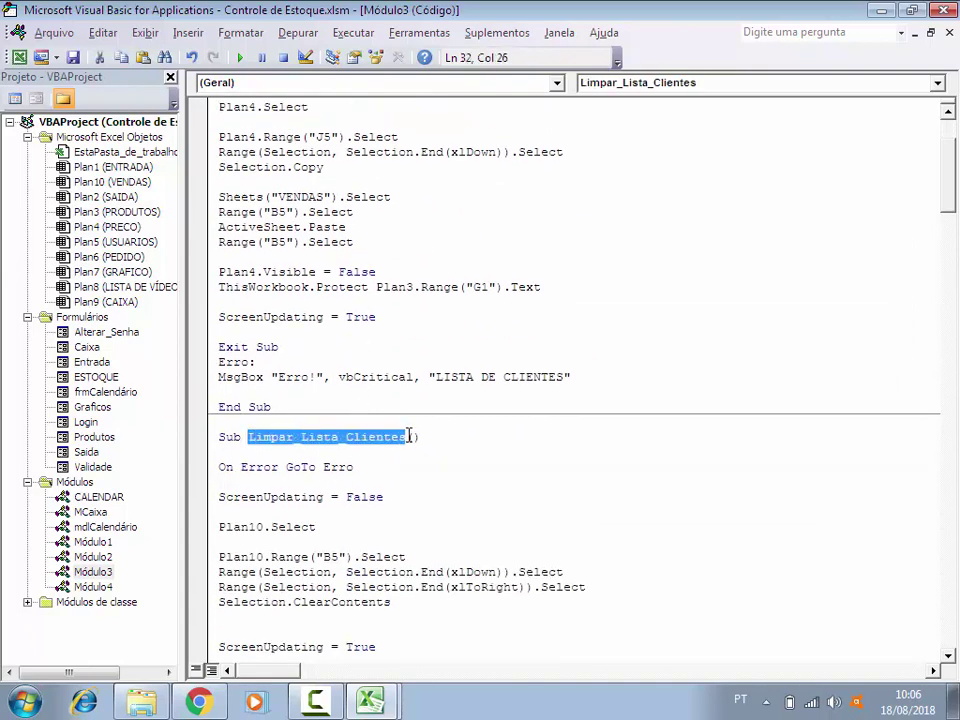
pyautogui.scroll(-4, 474, 432)
pyautogui.scroll(-2, 478, 425)
pyautogui.scroll(-2, 479, 415)
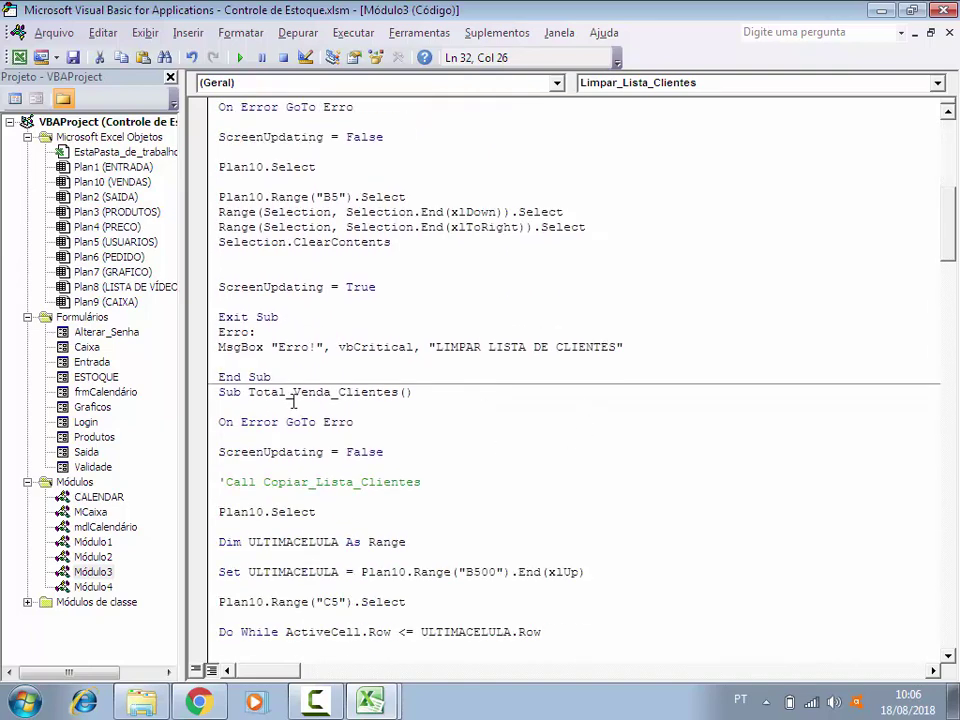
pyautogui.moveTo(249, 393); pyautogui.dragTo(397, 391)
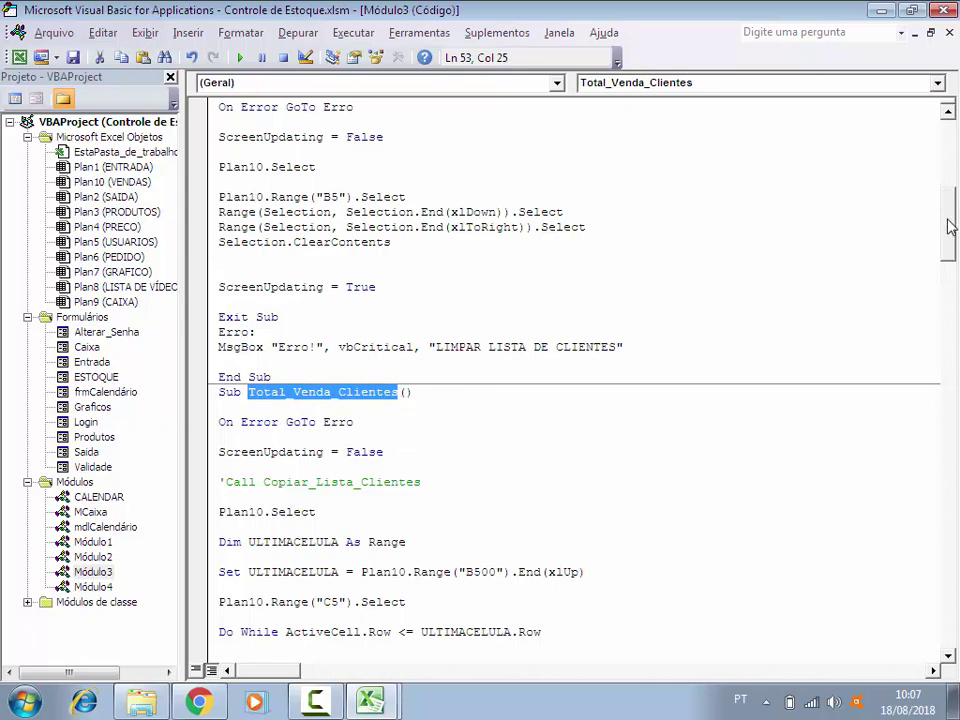
pyautogui.moveTo(953, 220); pyautogui.dragTo(950, 600)
pyautogui.scroll(5, 407, 469)
pyautogui.scroll(4, 407, 469)
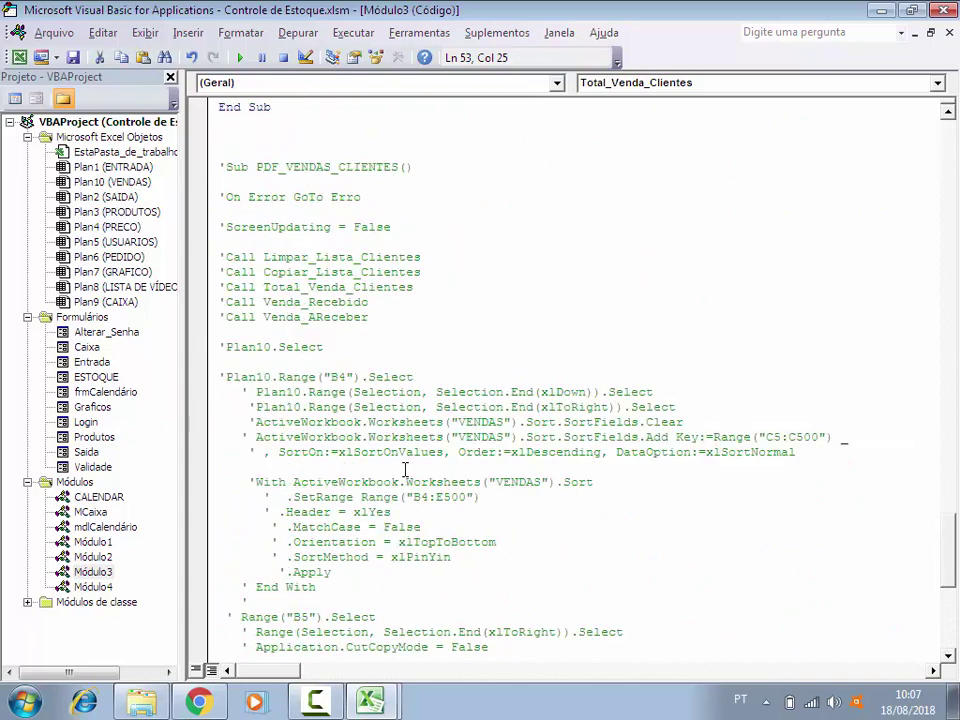
pyautogui.scroll(6, 489, 459)
pyautogui.scroll(3, 444, 433)
# Step: Add Call Total_Venda_Clientes below Call Copiar_Lista_Clientes
pyautogui.click(261, 305)
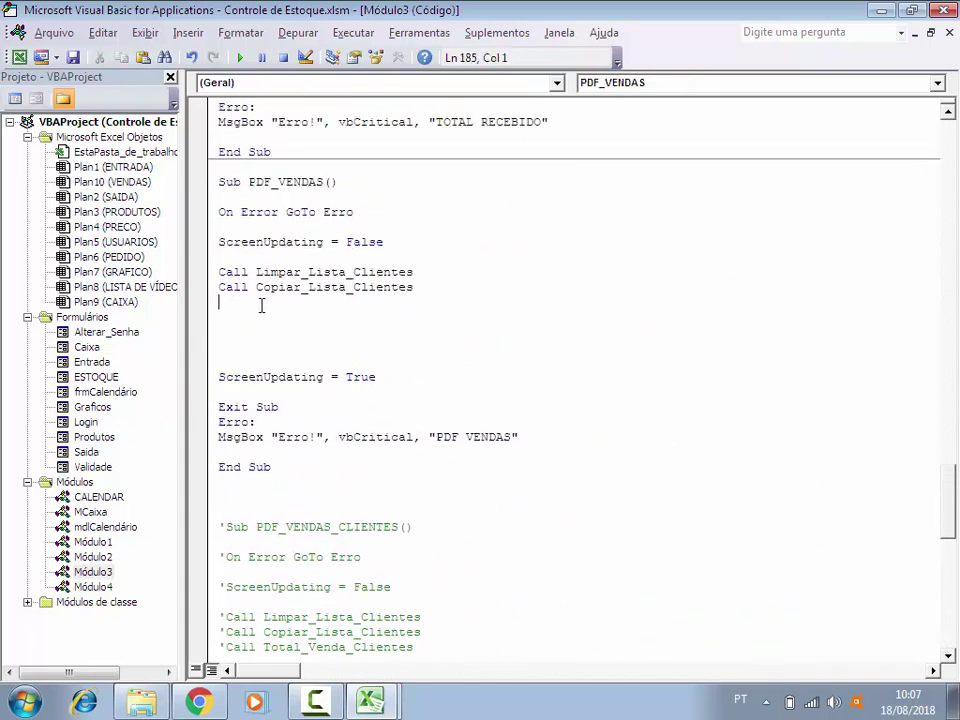
pyautogui.write('CALL ')
pyautogui.write('TOTAL')
pyautogui.hotkey('ctrl', 'space')
pyautogui.press('Return')
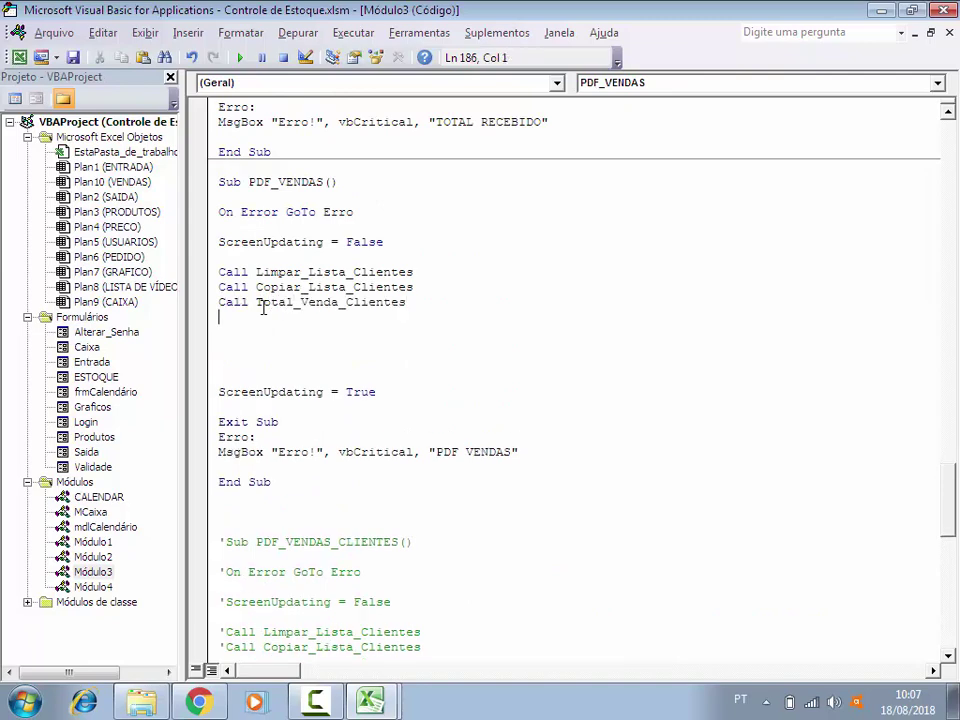
pyautogui.scroll(5, 272, 315)
pyautogui.scroll(7, 280, 325)
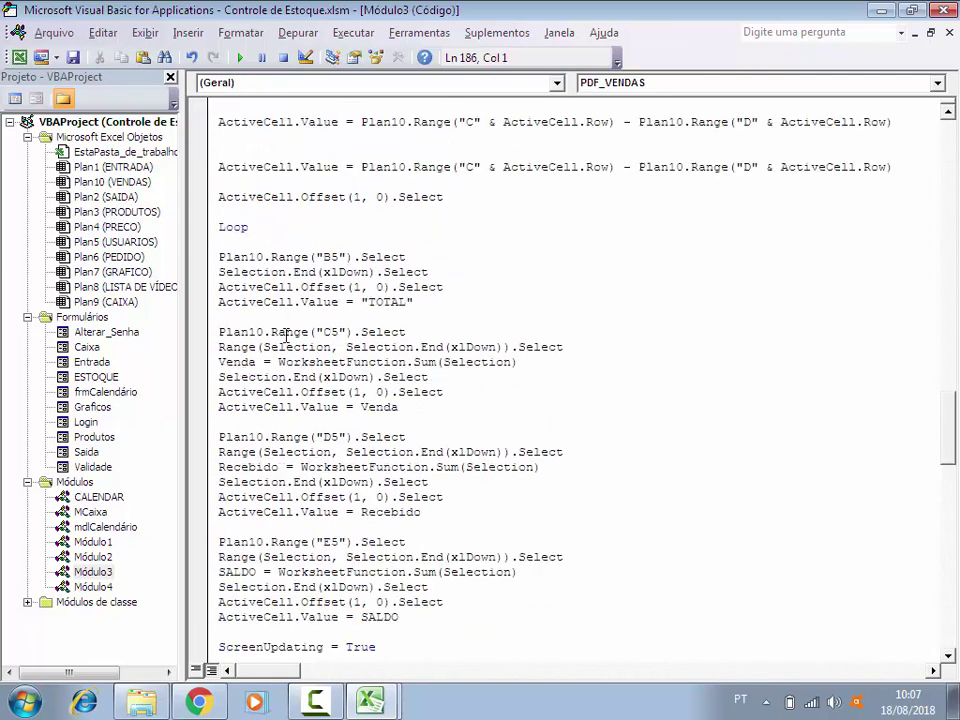
pyautogui.scroll(7, 286, 337)
pyautogui.scroll(3, 286, 337)
pyautogui.scroll(2, 286, 337)
pyautogui.scroll(6, 286, 337)
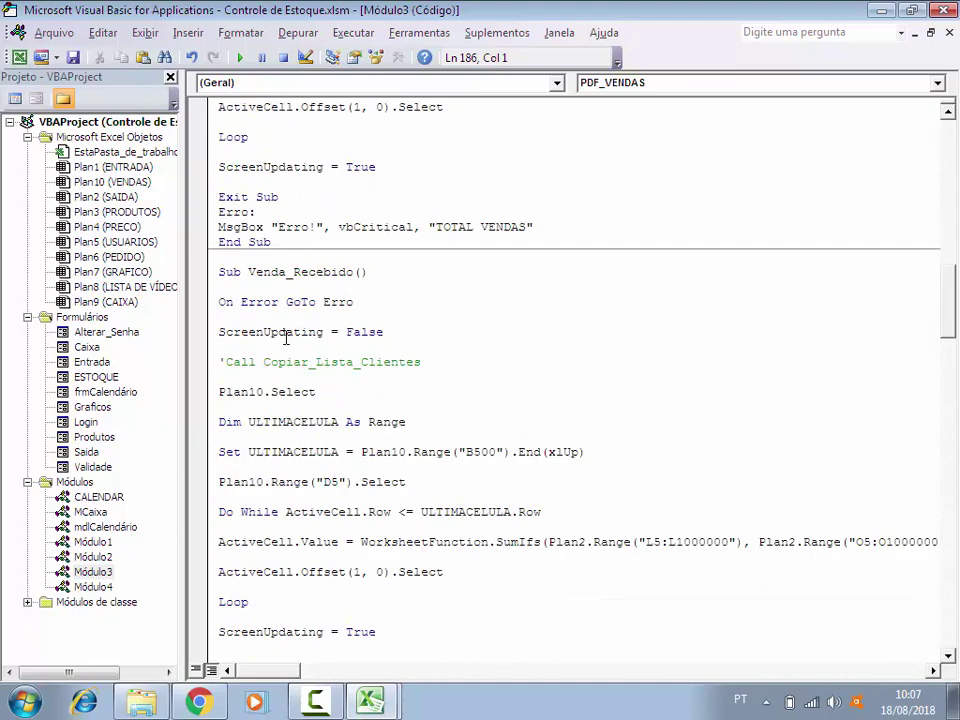
pyautogui.scroll(3, 286, 337)
pyautogui.scroll(3, 290, 345)
pyautogui.scroll(7, 306, 388)
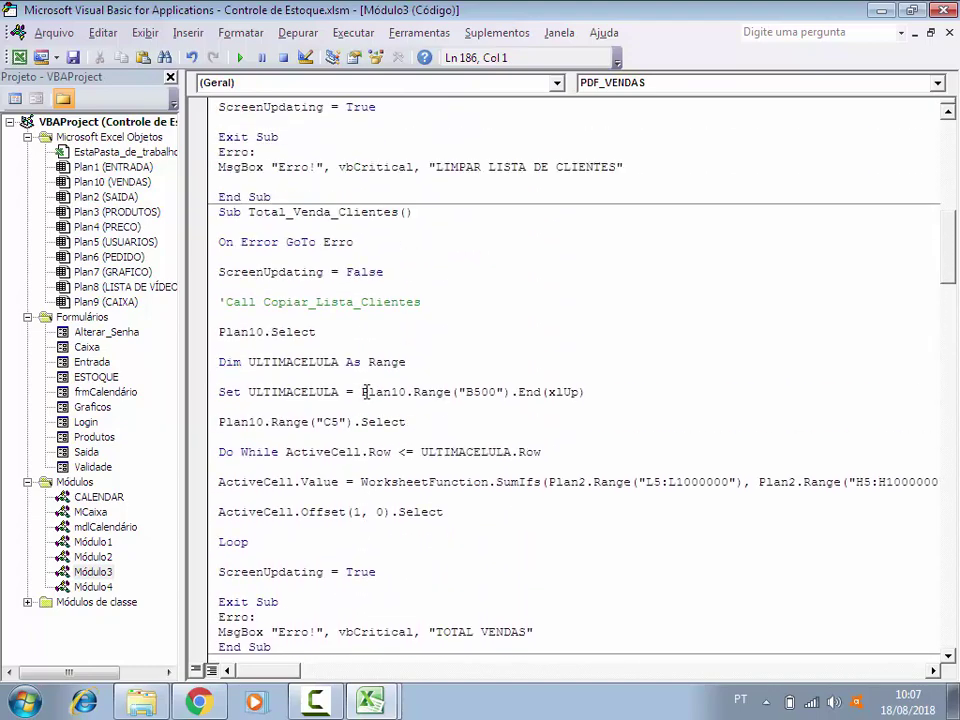
pyautogui.scroll(-9, 340, 390)
pyautogui.scroll(-7, 368, 392)
pyautogui.scroll(-12, 368, 392)
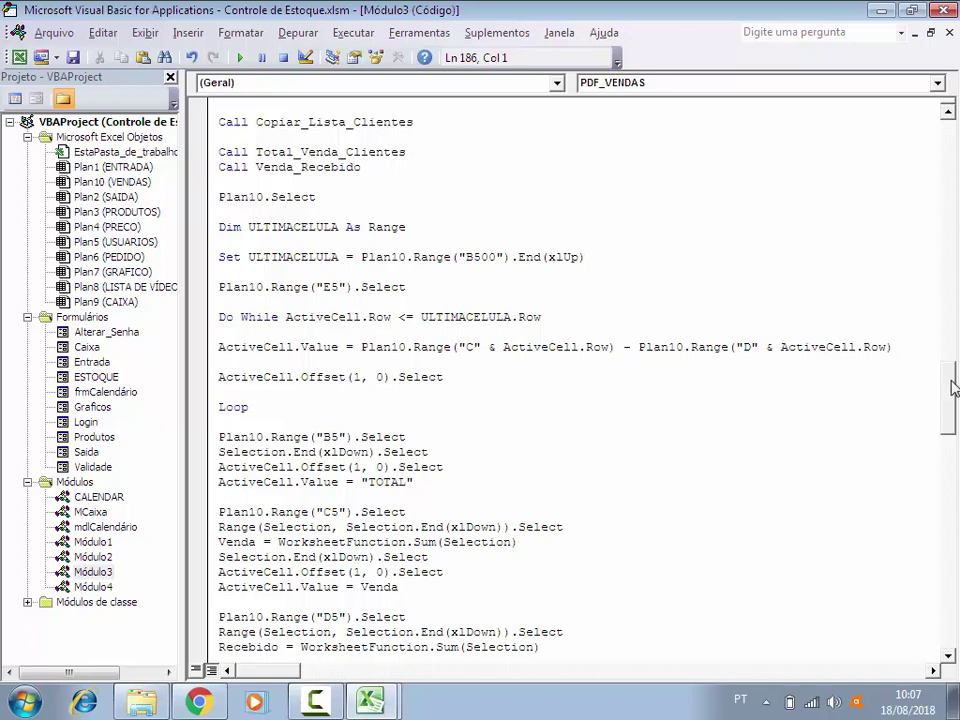
pyautogui.scroll(-20, 952, 388)
pyautogui.scroll(4, 255, 297)
pyautogui.scroll(6, 330, 398)
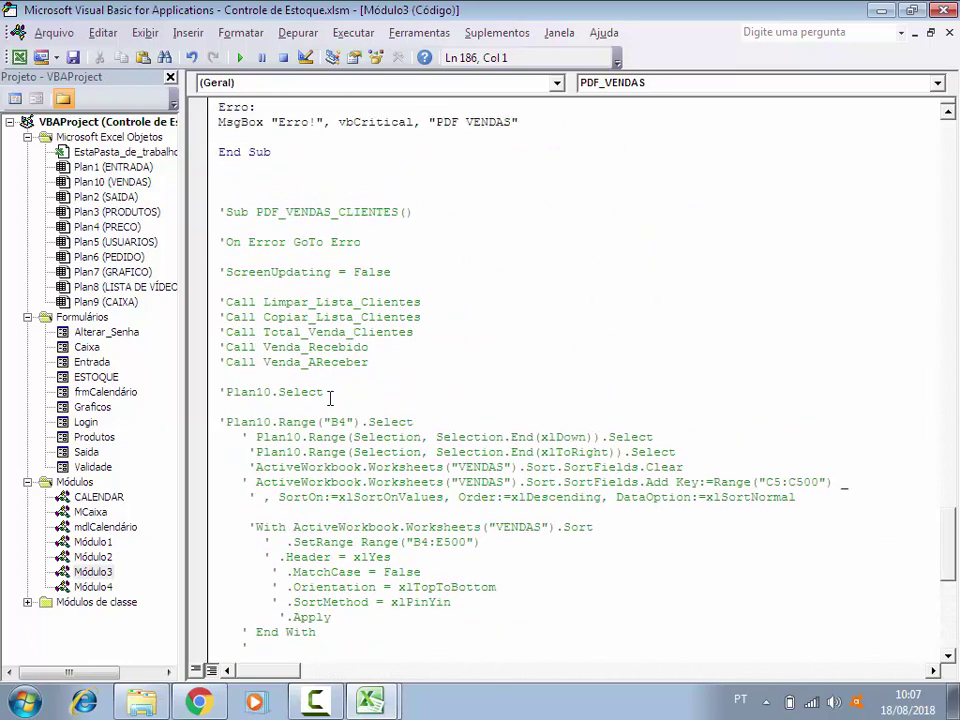
pyautogui.scroll(4, 330, 398)
# Step: Add Call Venda_Recebido and Call Venda_AReceber, followed by blank lines
pyautogui.write('CALL ')
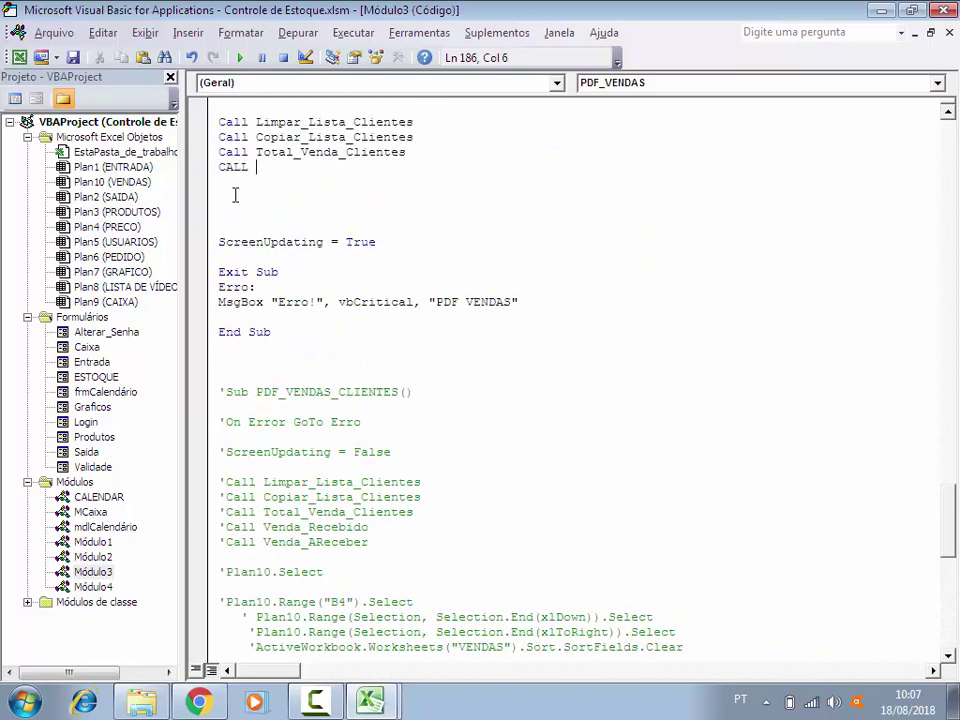
pyautogui.write('VENDA')
pyautogui.hotkey('ctrl', 'space')
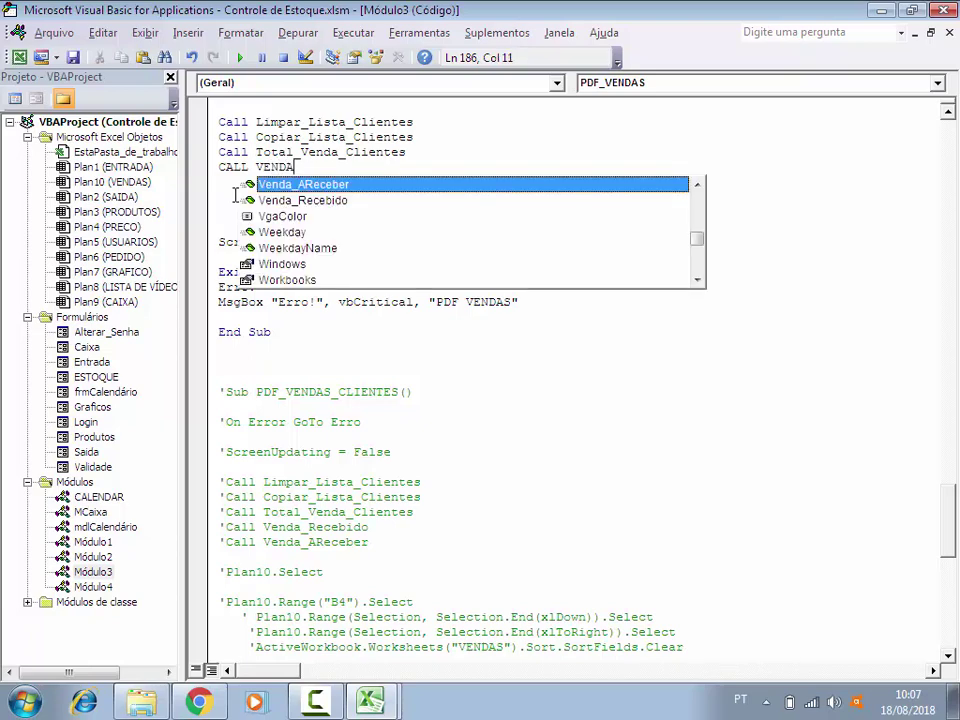
pyautogui.doubleClick(303, 200)
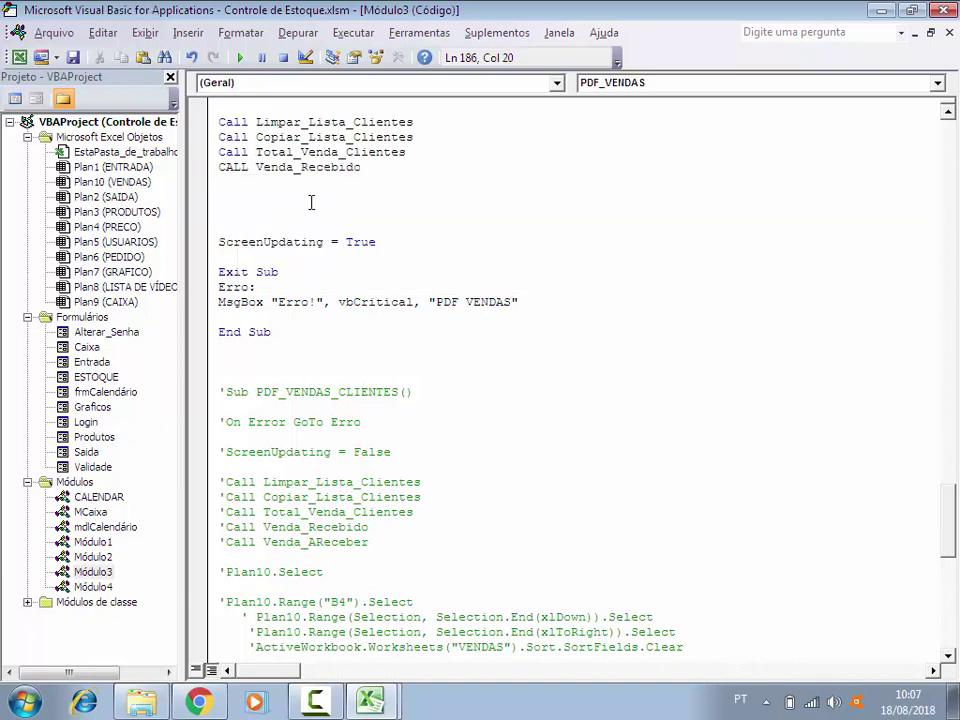
pyautogui.press('Return')
pyautogui.write('CALL ')
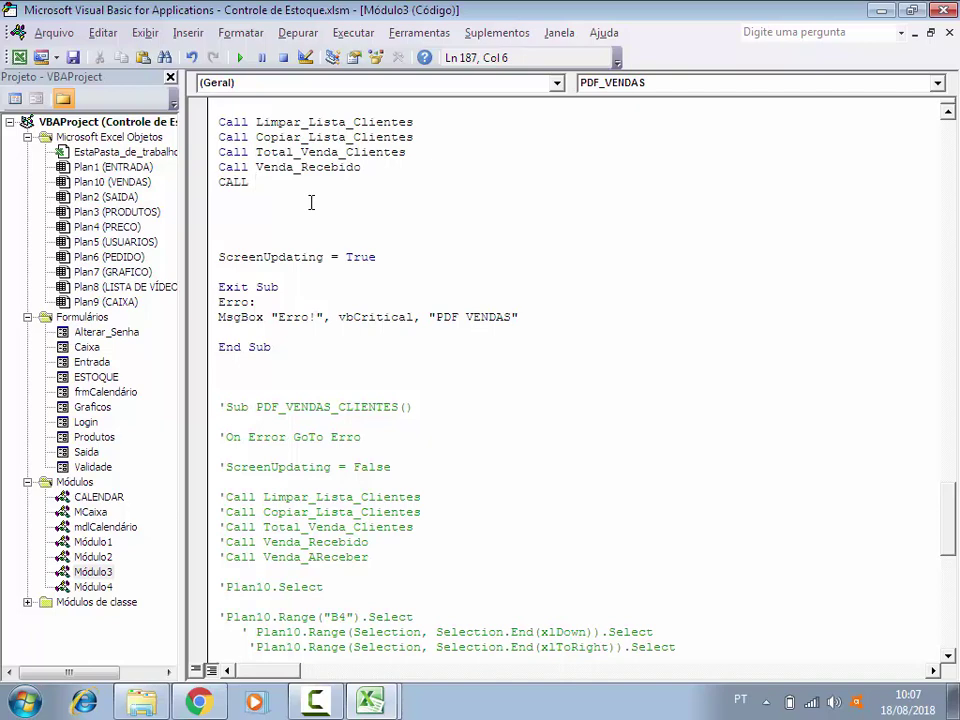
pyautogui.write('VENDA')
pyautogui.hotkey('ctrl', 'space')
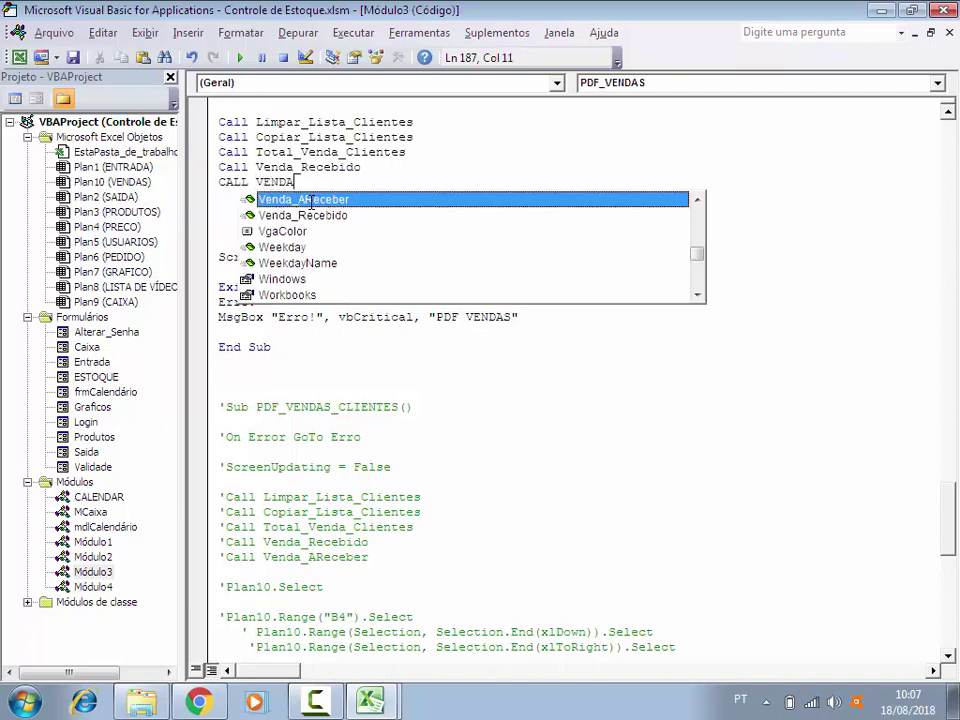
pyautogui.press('Tab')
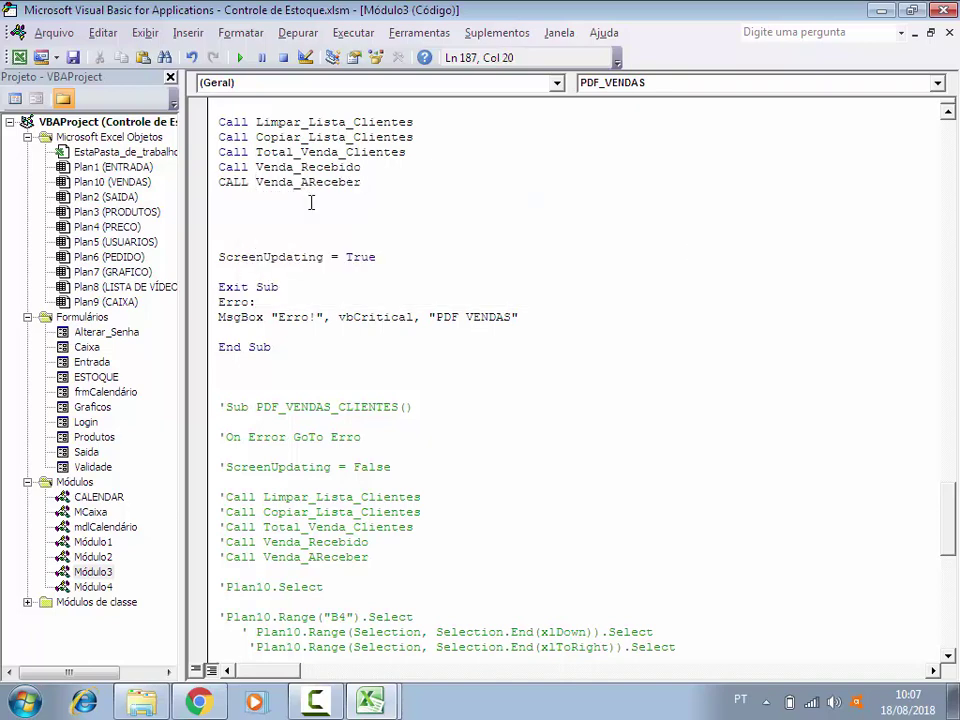
pyautogui.press('Return')
pyautogui.press('Return')
pyautogui.scroll(2, 316, 208)
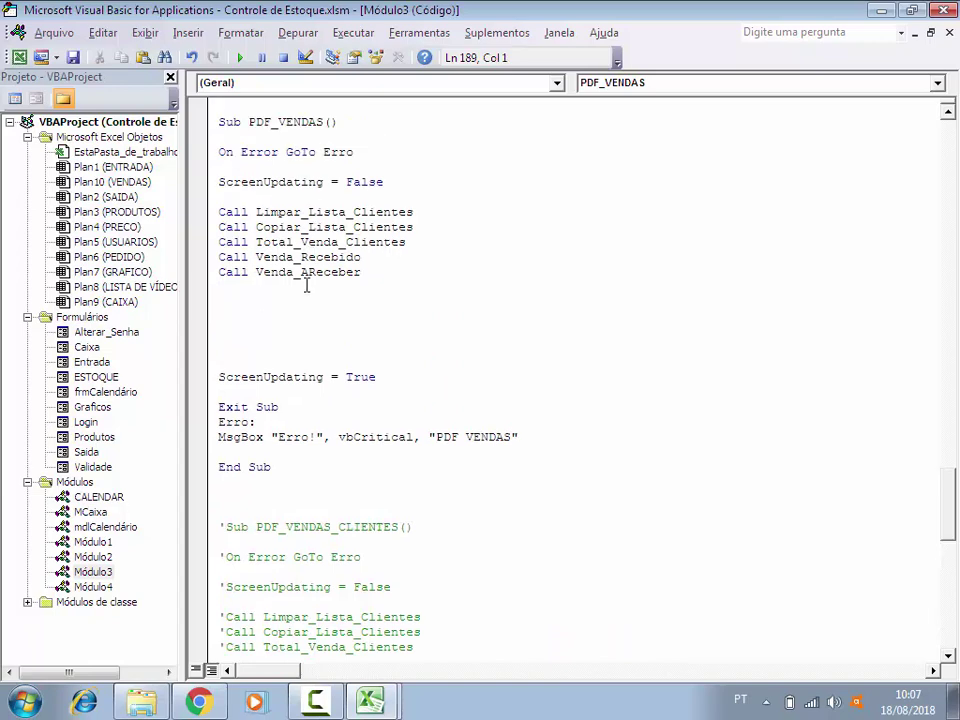
pyautogui.scroll(-3, 243, 316)
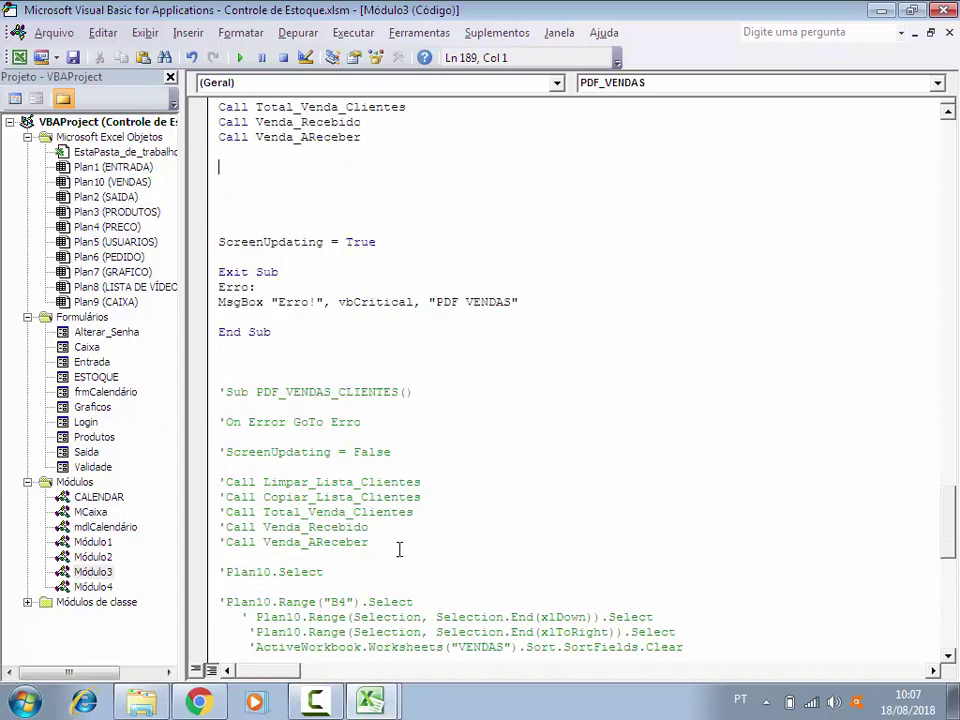
# Step: Delete the commented-out PDF_VENDAS_CLIENTES header lines
pyautogui.moveTo(385, 542); pyautogui.dragTo(213, 374)
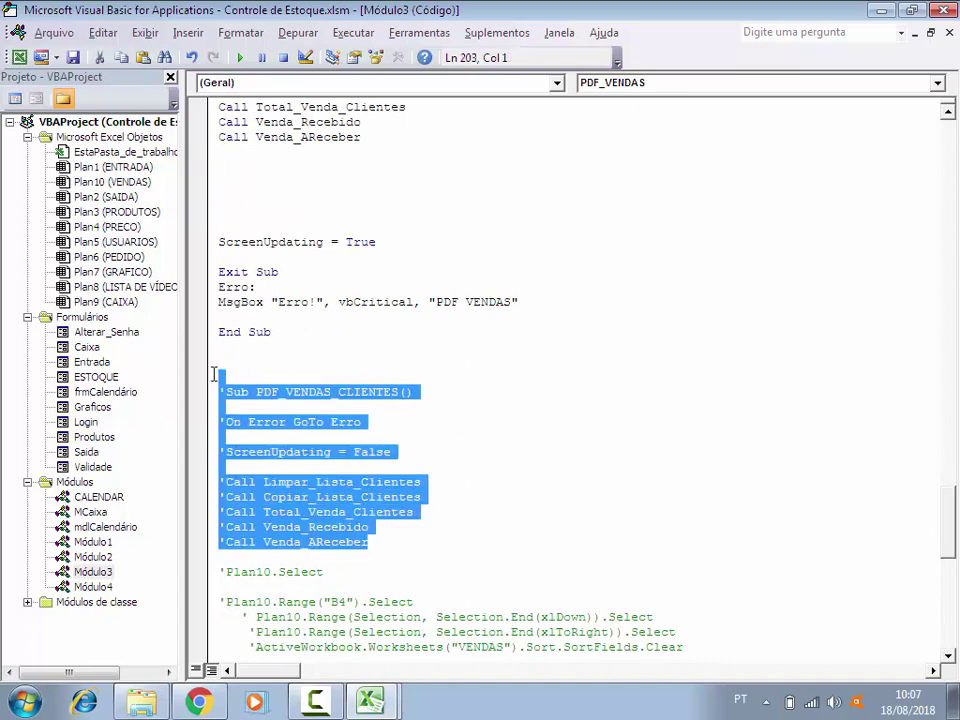
pyautogui.press('Delete')
pyautogui.scroll(1, 337, 403)
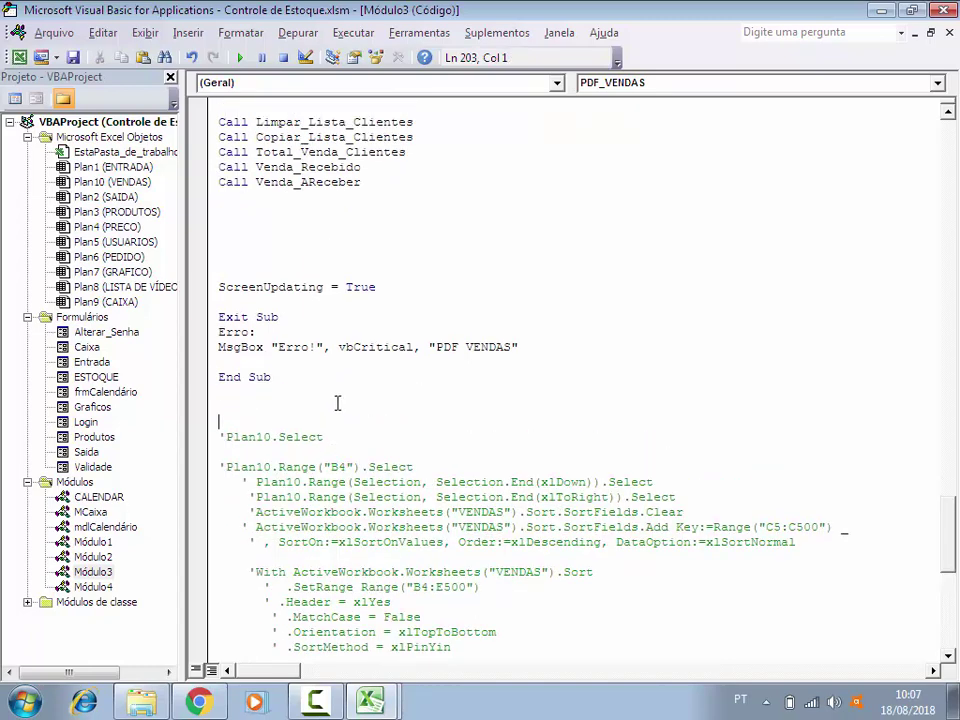
# Step: Add a Plan10.Select line after the five calls
pyautogui.click(100, 182)
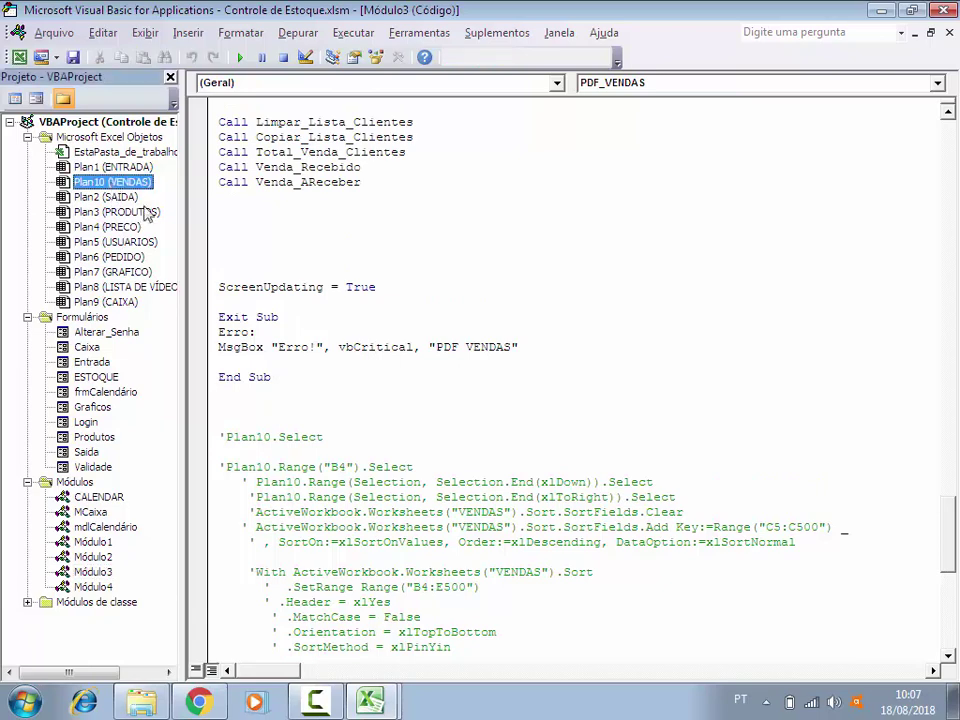
pyautogui.click(231, 210)
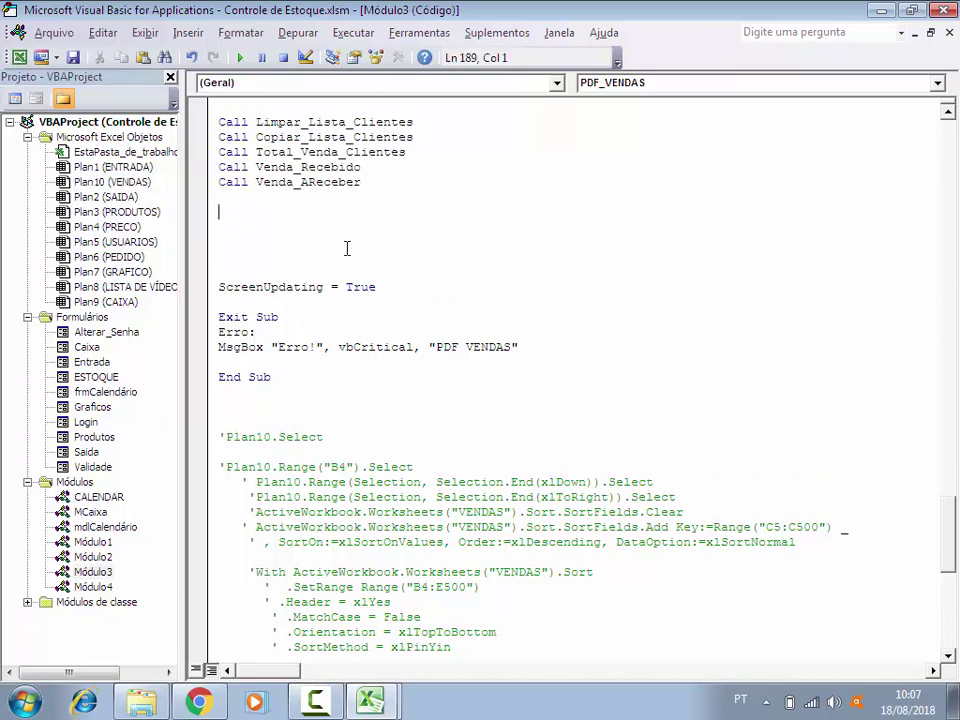
pyautogui.write('Plan')
pyautogui.write('10.sel')
pyautogui.press('space')
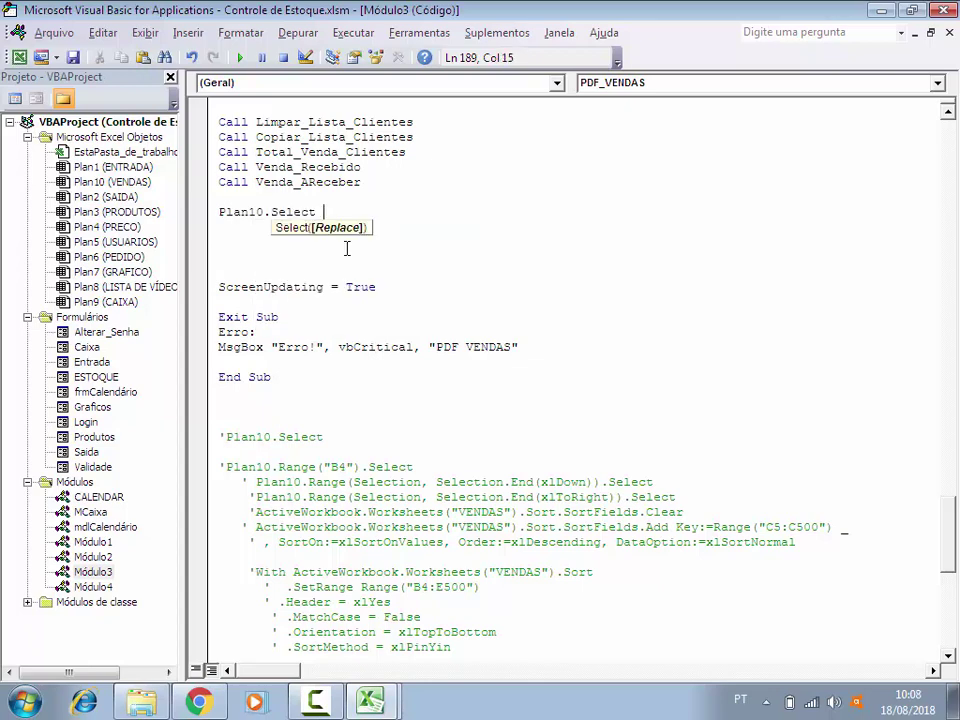
pyautogui.press('Return')
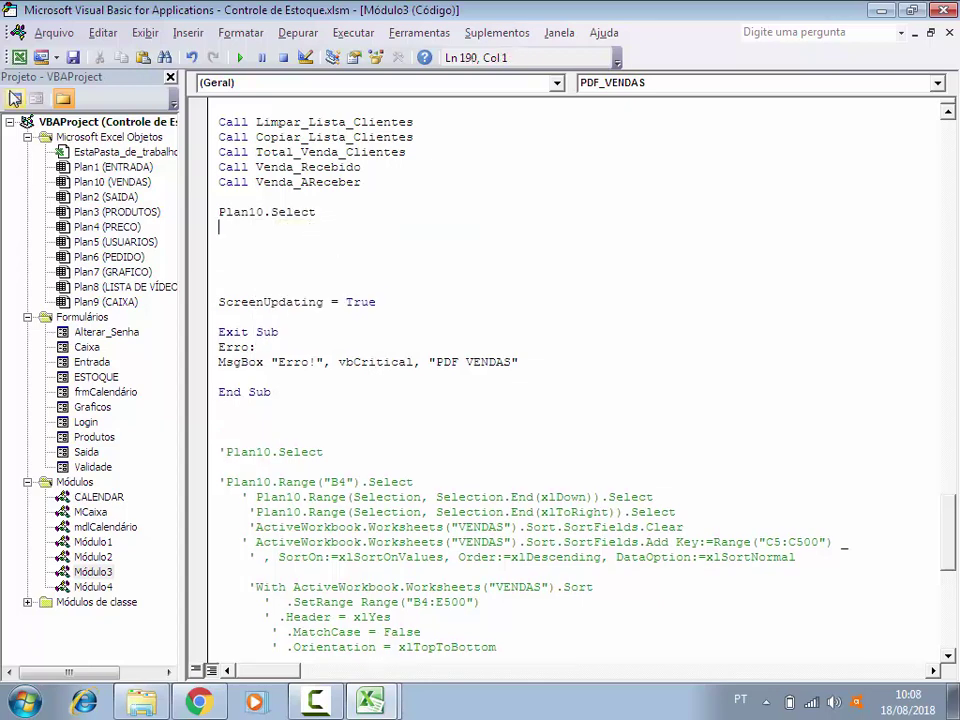
# Step: Check header cell B4 on the VENDAS sheet, then return to the macro code
pyautogui.click(18, 57)
pyautogui.click(199, 228)
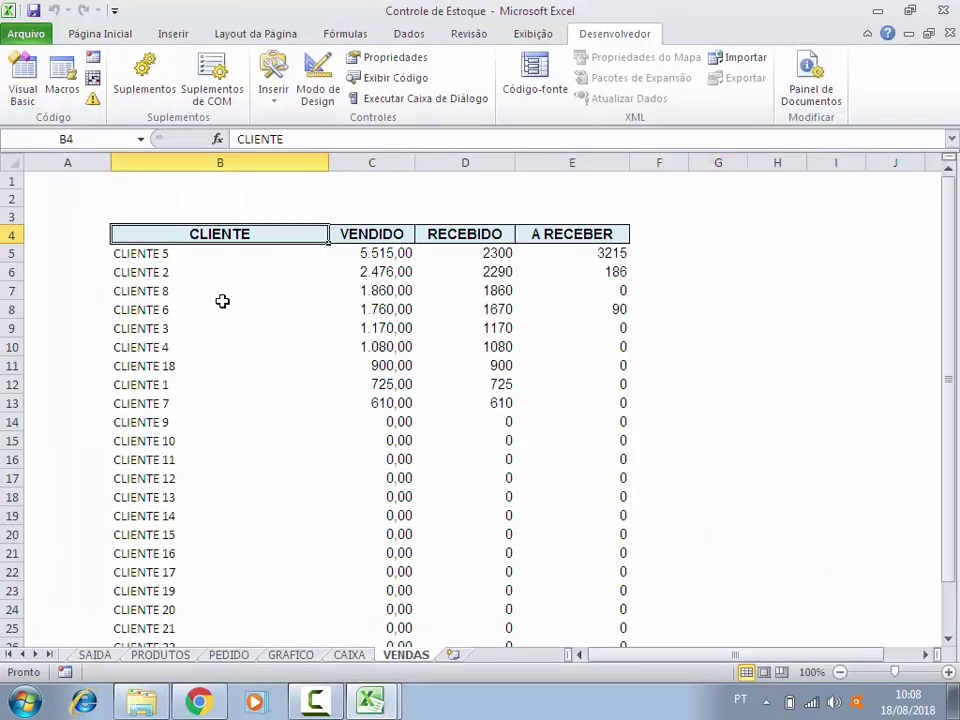
pyautogui.moveTo(368, 699)
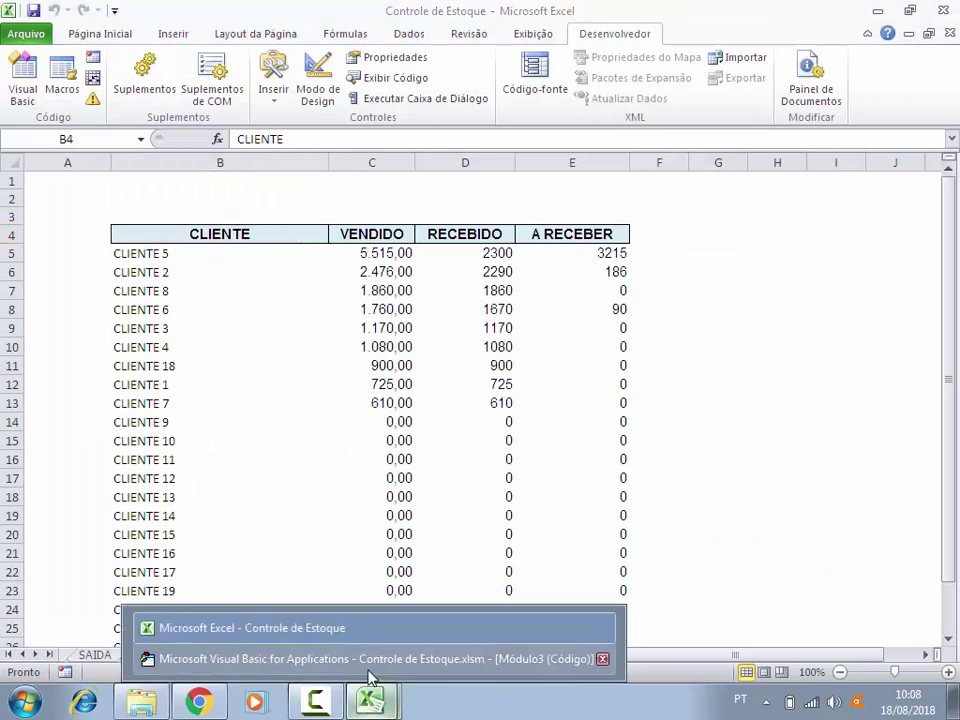
pyautogui.click(290, 658)
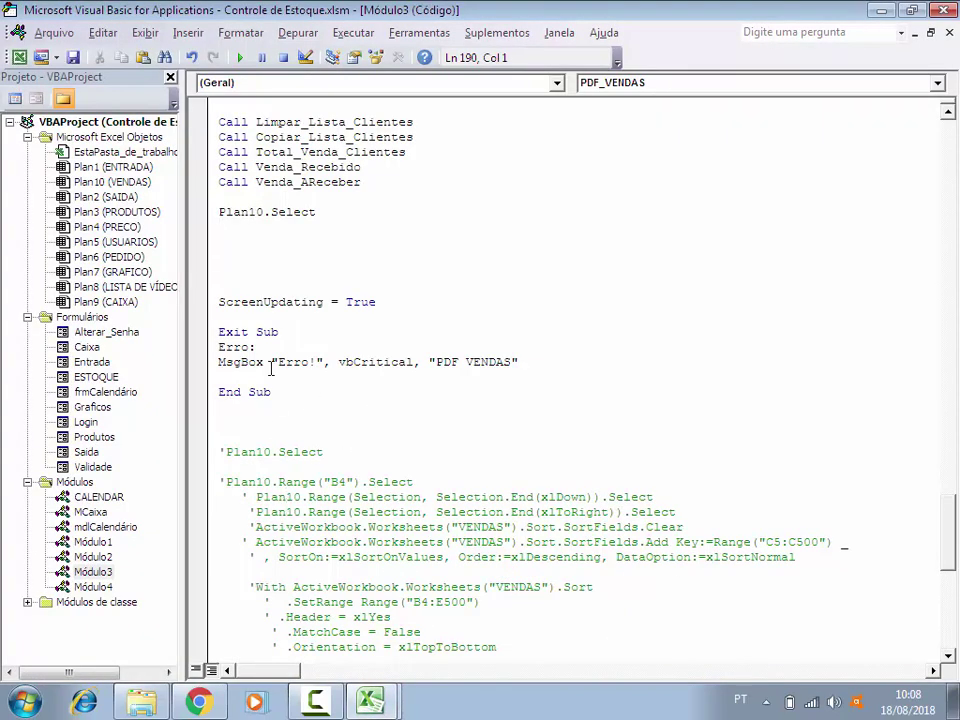
# Step: Add Plan10.Range("B4").Select, correcting the mistyped Plan4 to Plan10
pyautogui.write('Plan4.')
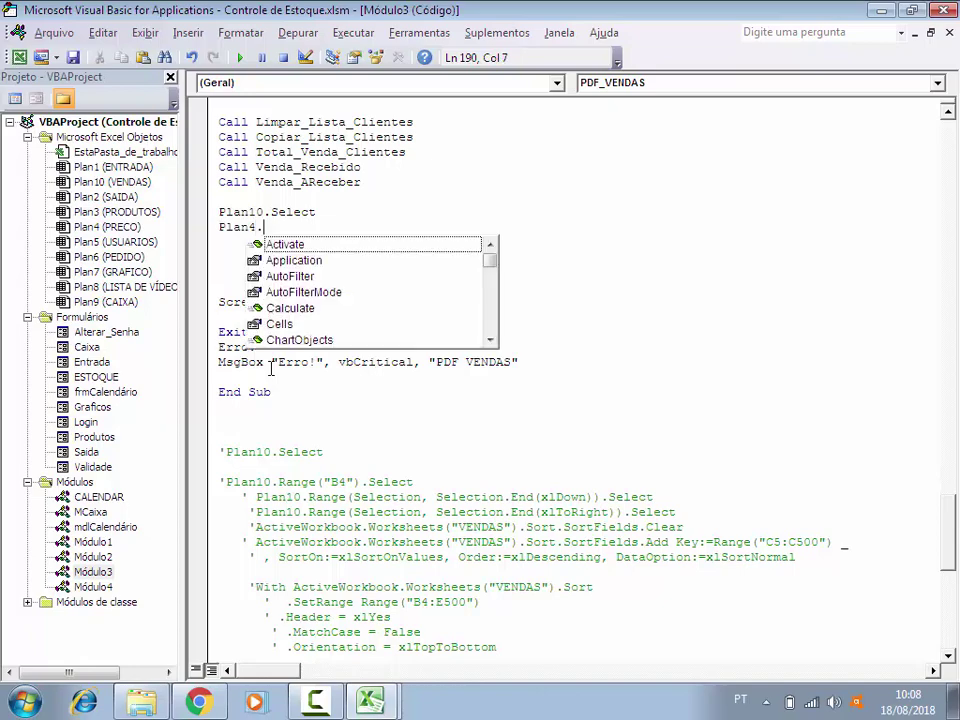
pyautogui.write('Range ("')
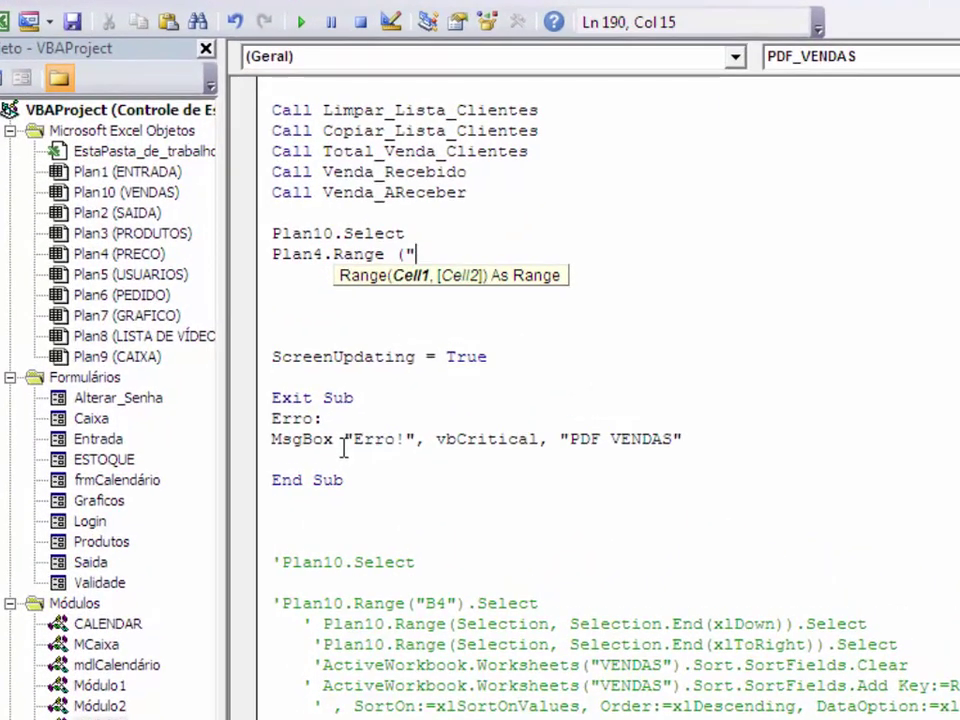
pyautogui.write('B4"')
pyautogui.write(').SEL')
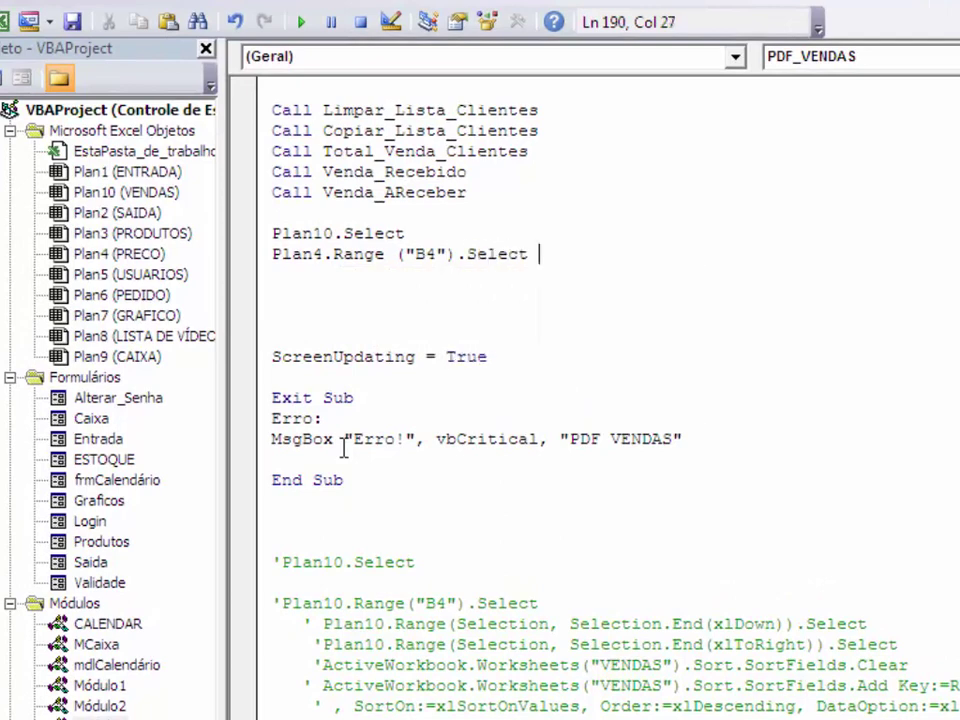
pyautogui.press('Return')
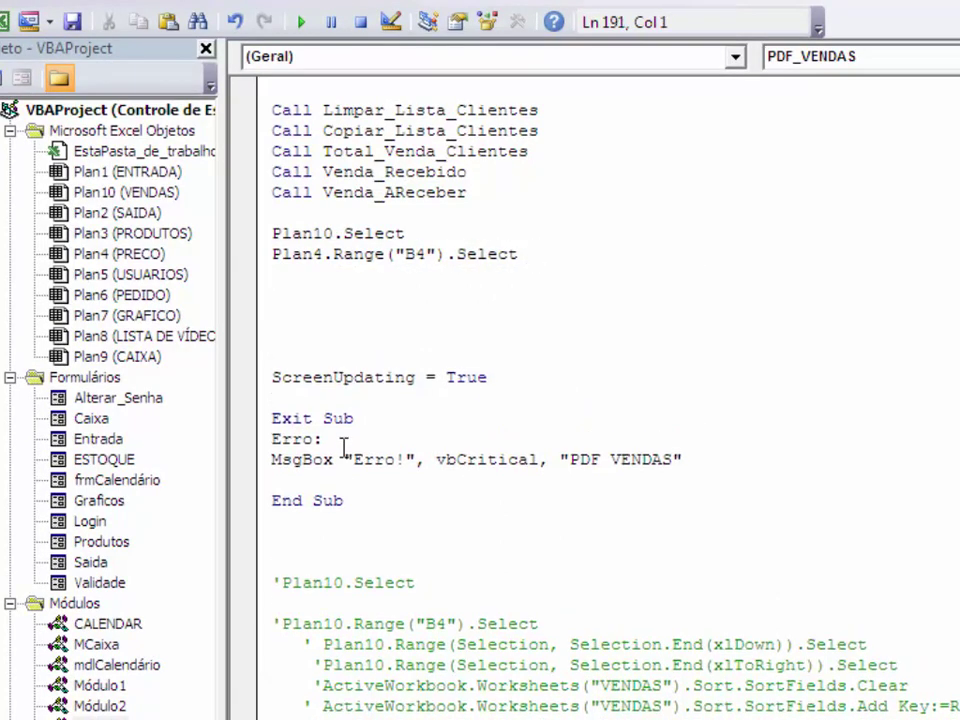
pyautogui.click(322, 254)
pyautogui.press('BackSpace')
pyautogui.write('10')
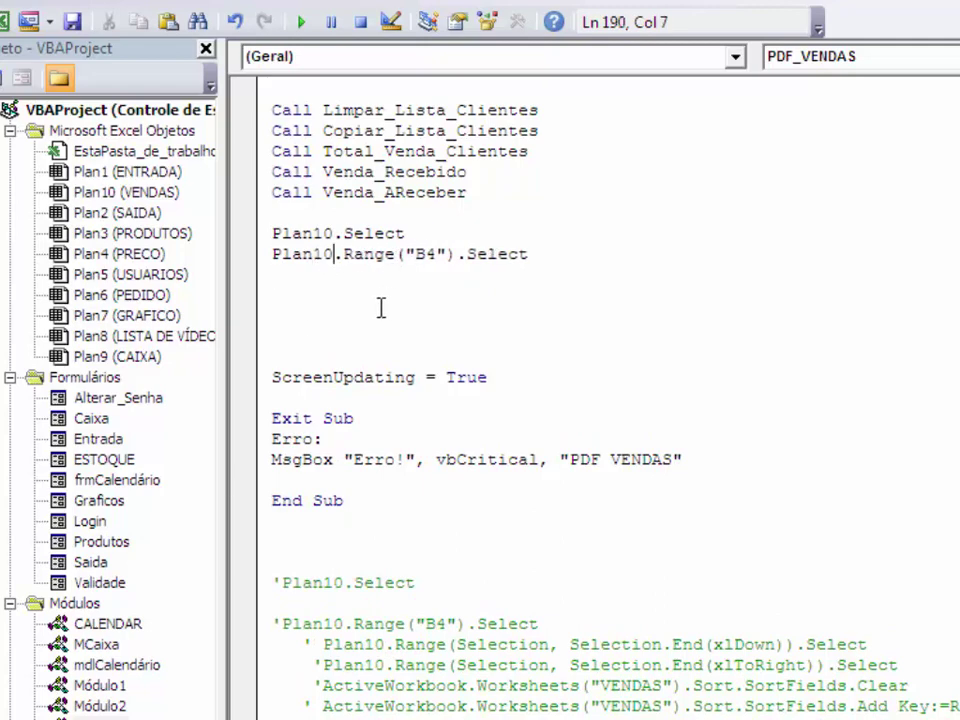
# Step: Add Plan10.Range(Selection, Selection.End(xlDown)).Select on the next line
pyautogui.click(294, 289)
pyautogui.click(288, 277)
pyautogui.write('PLAN10')
pyautogui.write('.Range ')
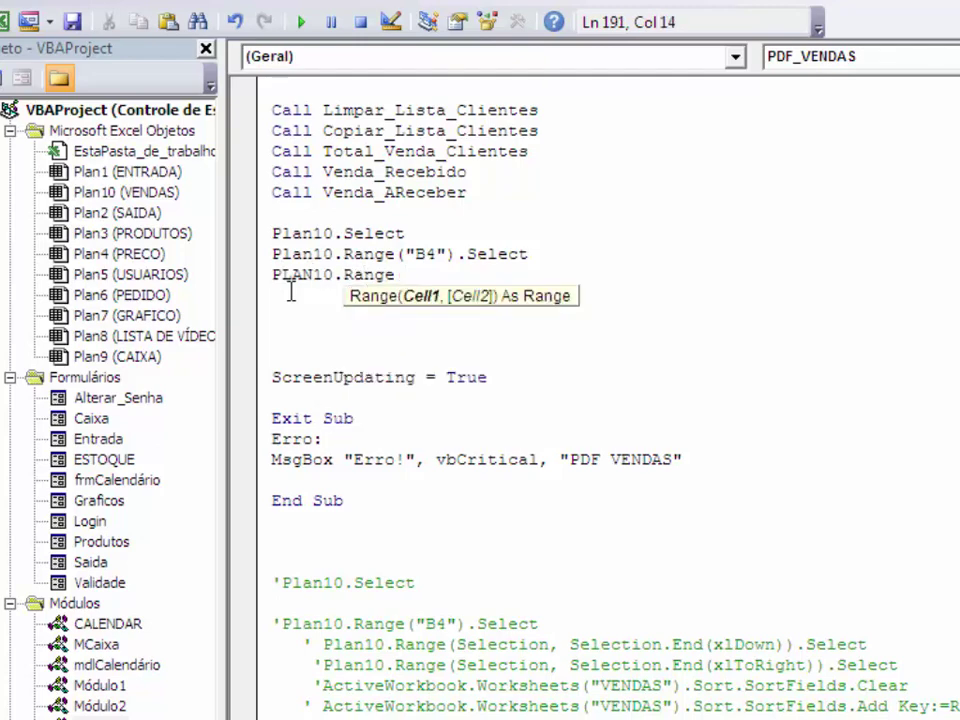
pyautogui.write('(S')
pyautogui.write('election')
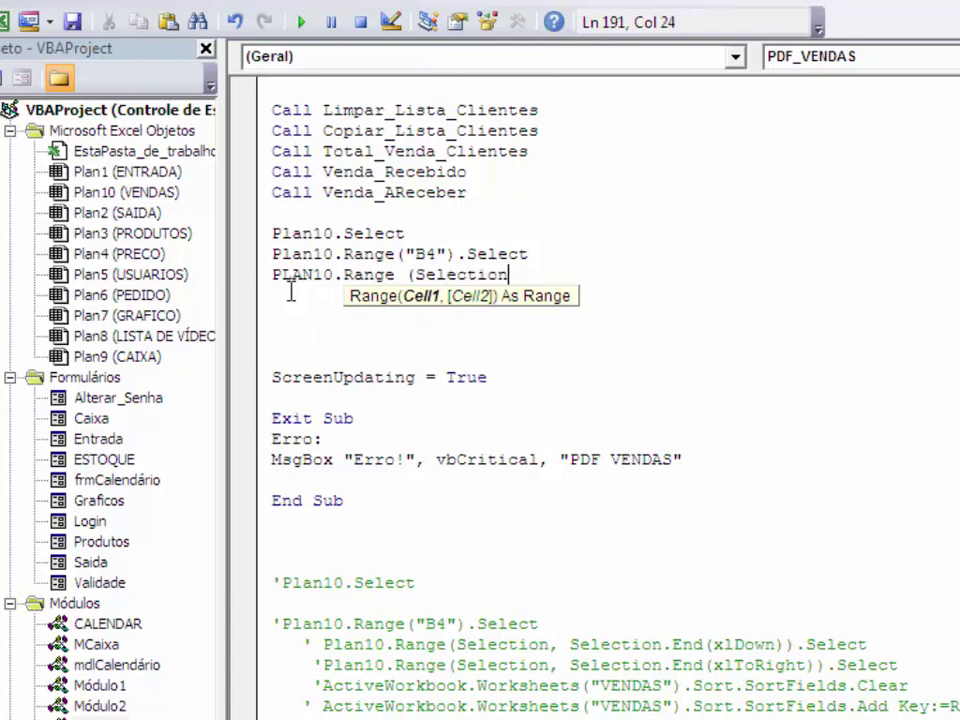
pyautogui.write(',selectio')
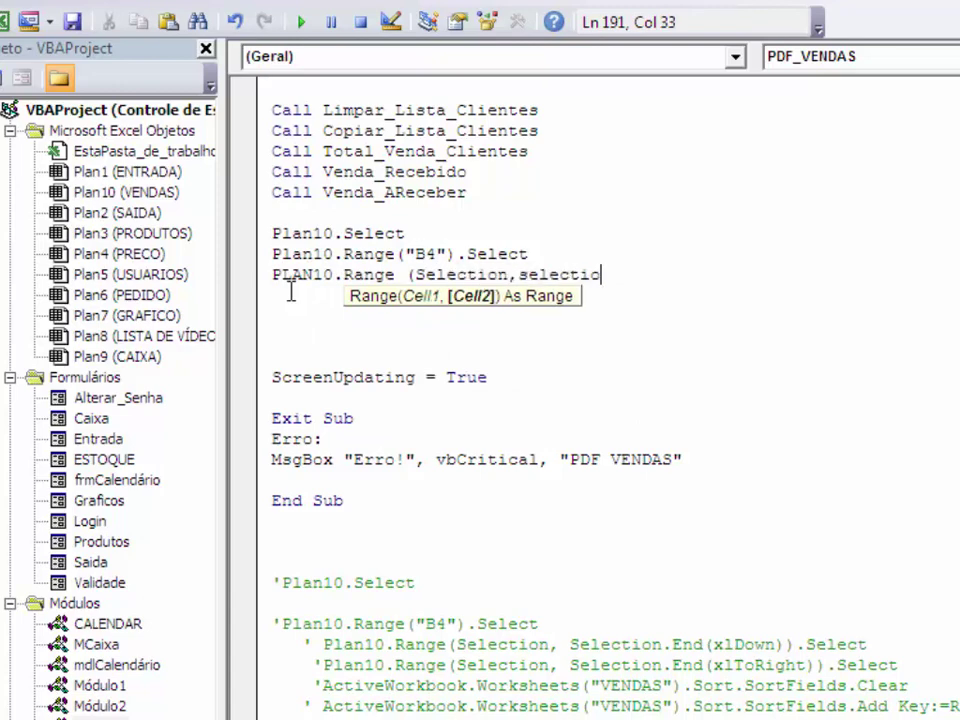
pyautogui.write('n.E')
pyautogui.write('nd(')
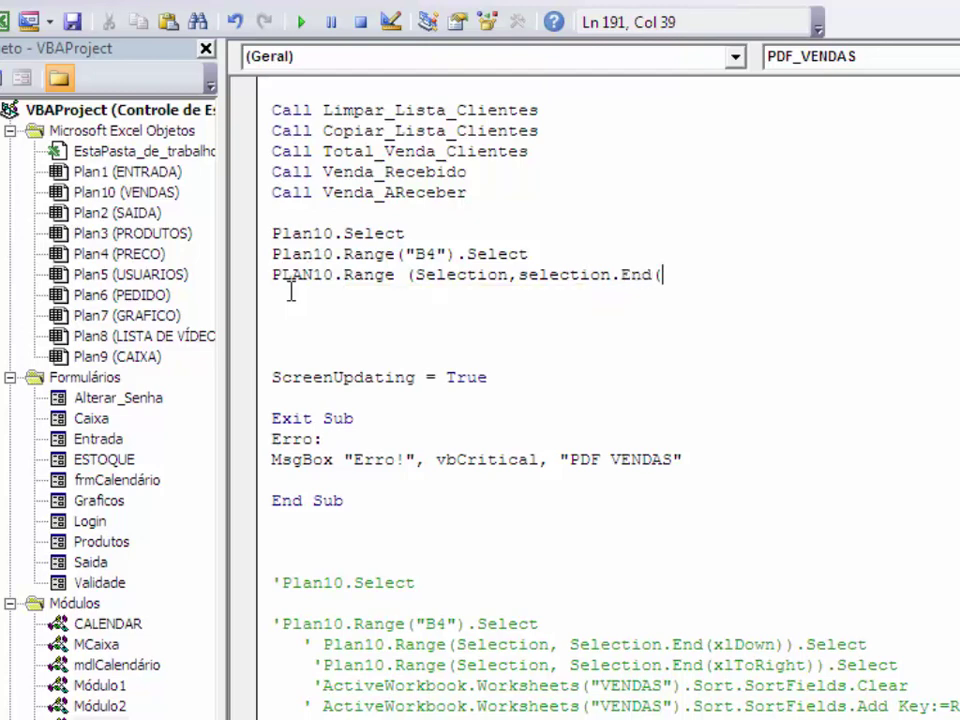
pyautogui.write('xldown')
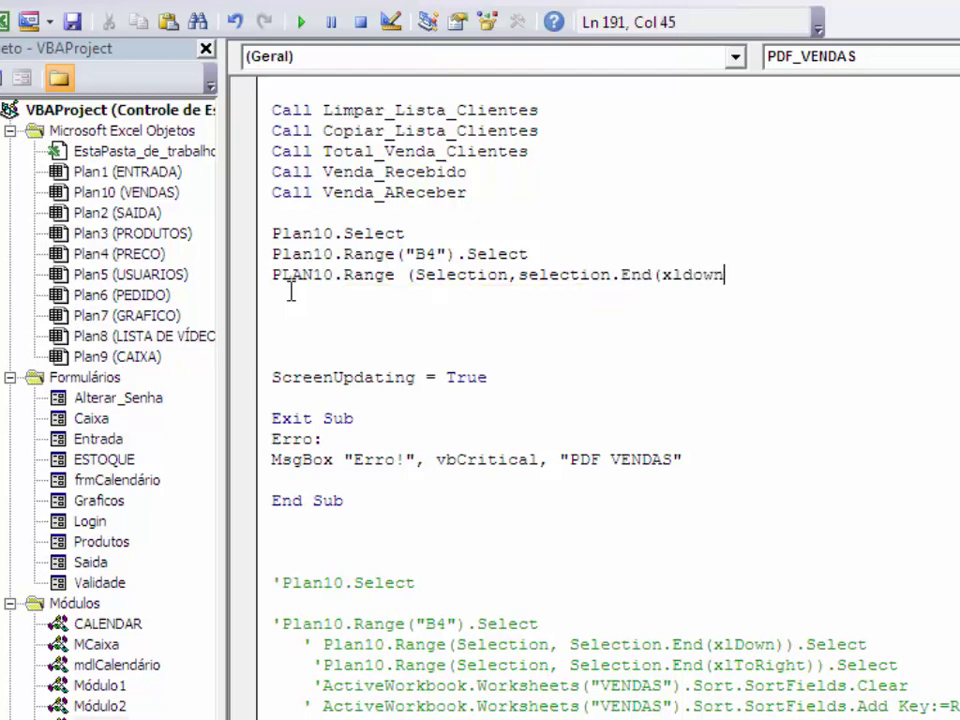
pyautogui.write('))')
pyautogui.write('.sele')
pyautogui.press('Return')
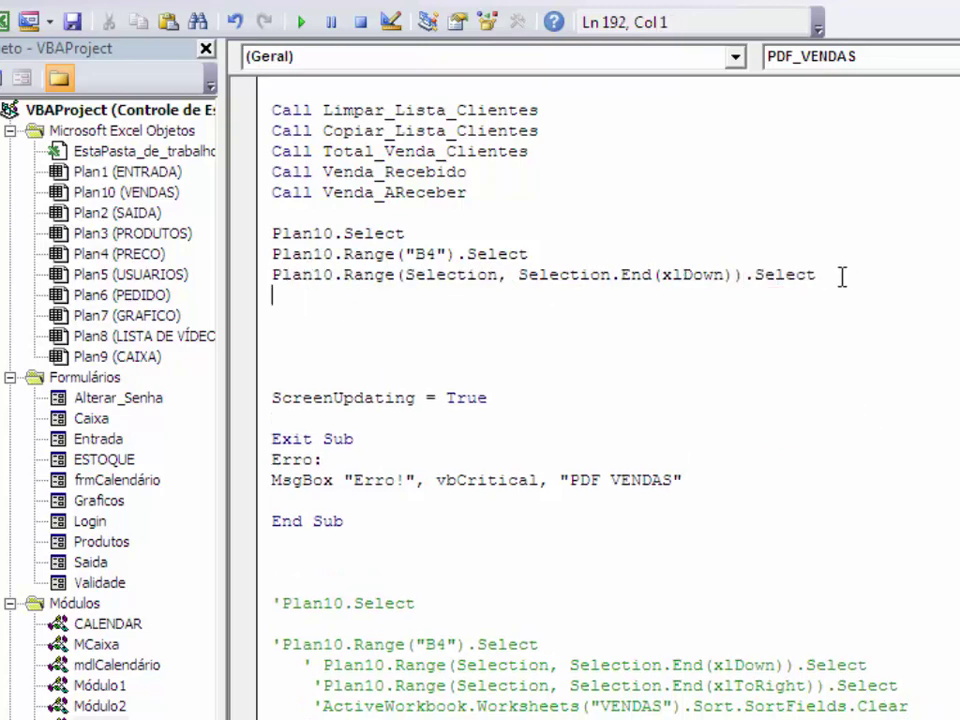
# Step: Duplicate the xlDown range line and change its direction to xlToRight
pyautogui.moveTo(906, 274)
pyautogui.mouseDown()
pyautogui.moveTo(283, 300)
pyautogui.moveTo(256, 279)
pyautogui.mouseUp()
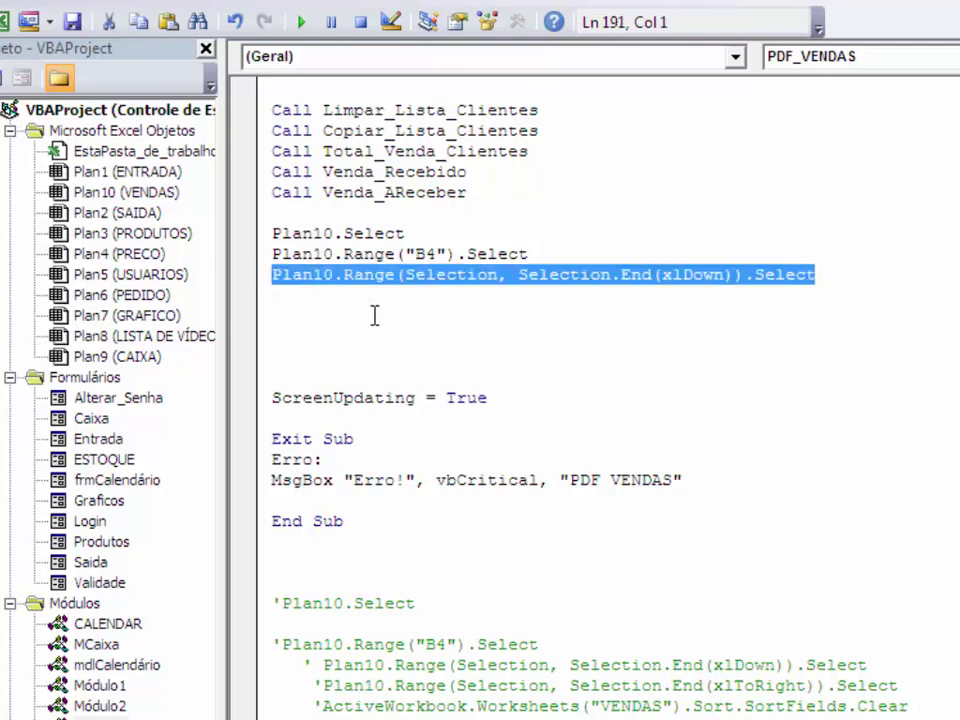
pyautogui.hotkey('ctrl', 'c')
pyautogui.click(291, 300)
pyautogui.hotkey('ctrl', 'v')
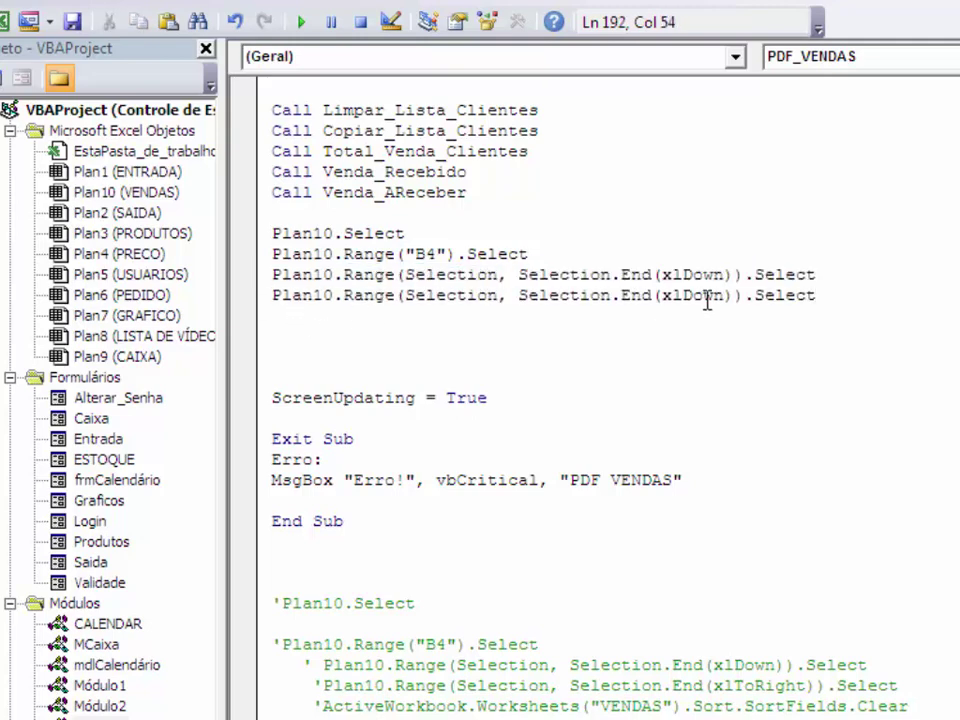
pyautogui.click(726, 292)
pyautogui.press('BackSpace')
pyautogui.press('BackSpace')
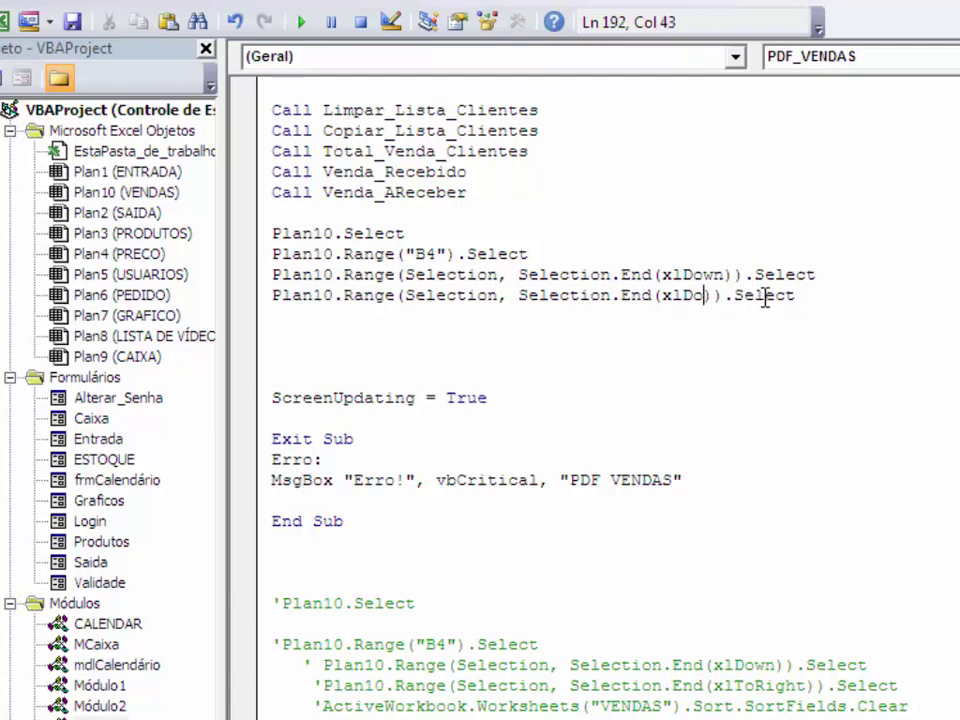
pyautogui.press('BackSpace')
pyautogui.press('BackSpace')
pyautogui.write('to')
pyautogui.hotkey('ctrl', 'space')
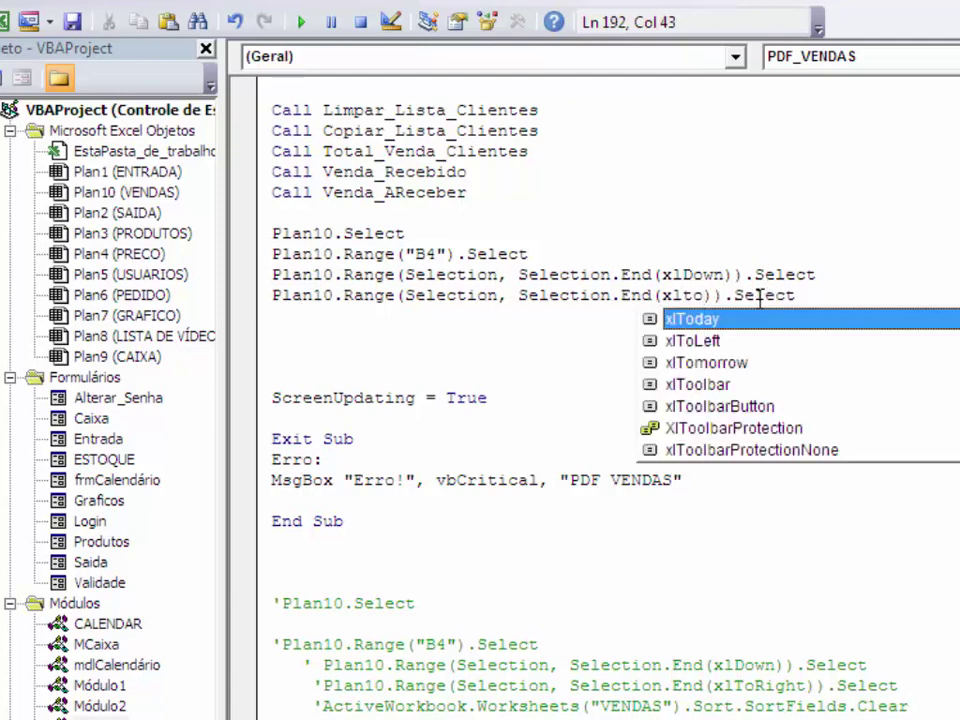
pyautogui.write('r')
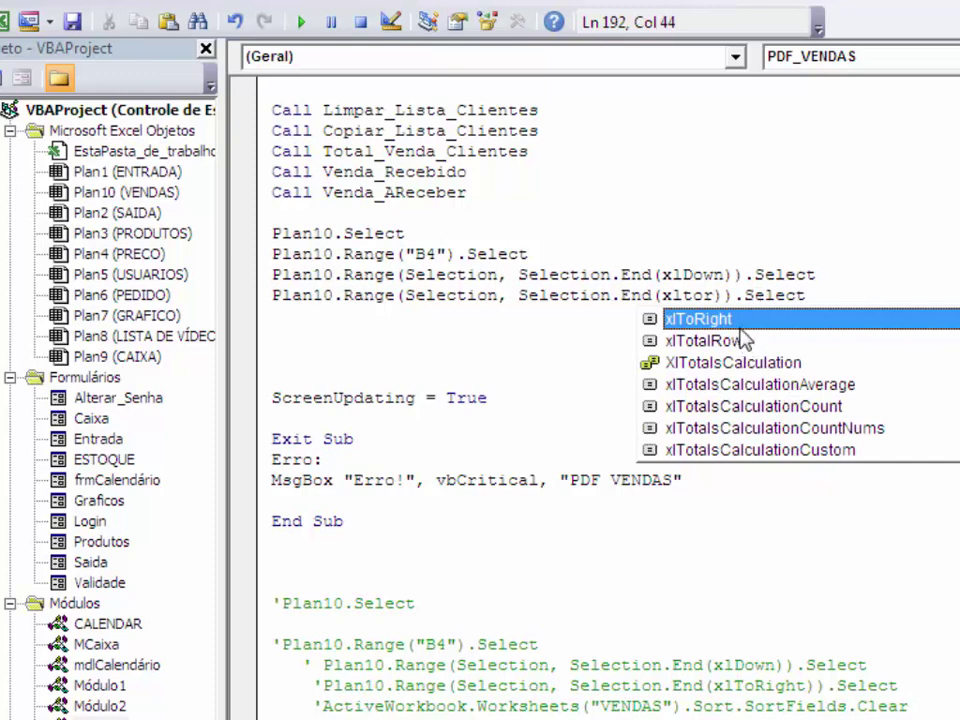
pyautogui.press('Tab')
pyautogui.click(362, 332)
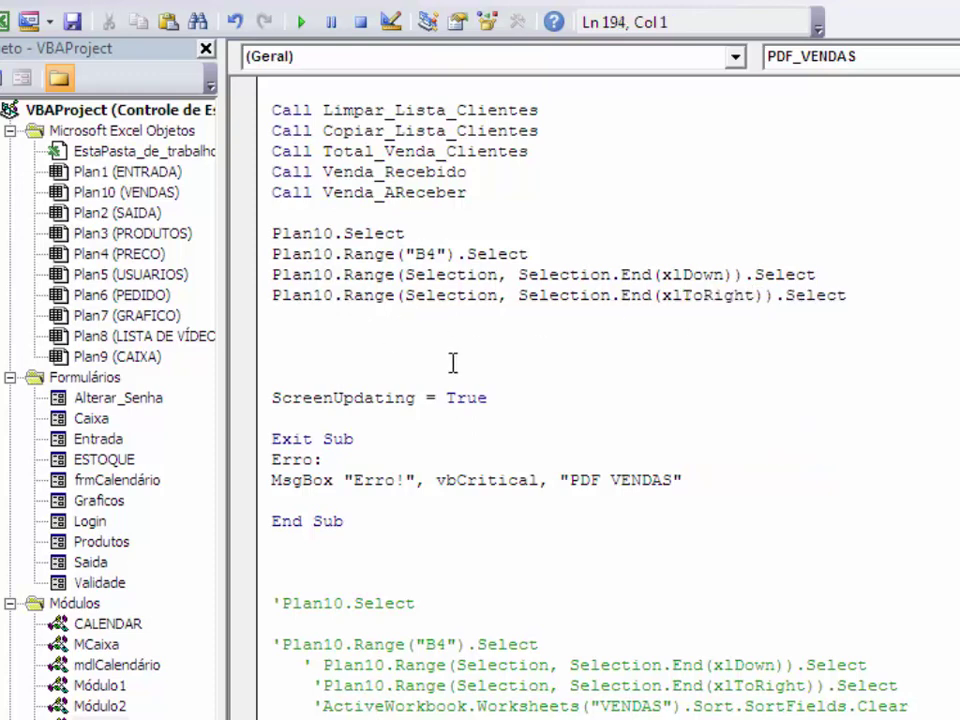
pyautogui.click(317, 316)
# Step: Delete the old commented selection lines and add ActiveWorkbook.Worksheets("VENDAS").Sort.SortFields.Clear
pyautogui.moveTo(897, 686); pyautogui.dragTo(278, 562)
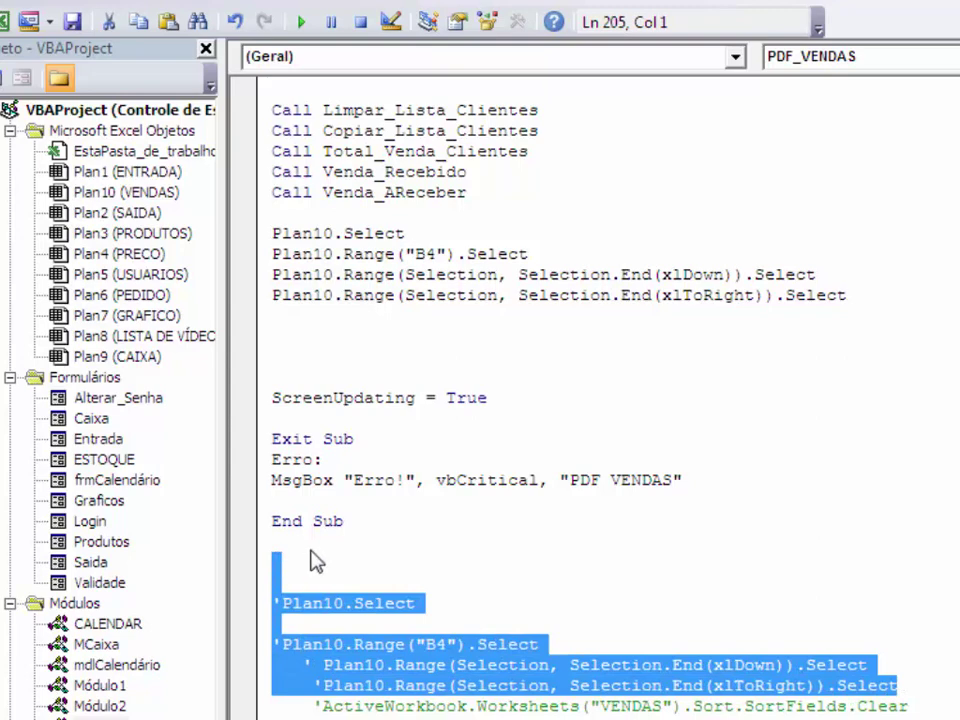
pyautogui.press('Delete')
pyautogui.click(288, 316)
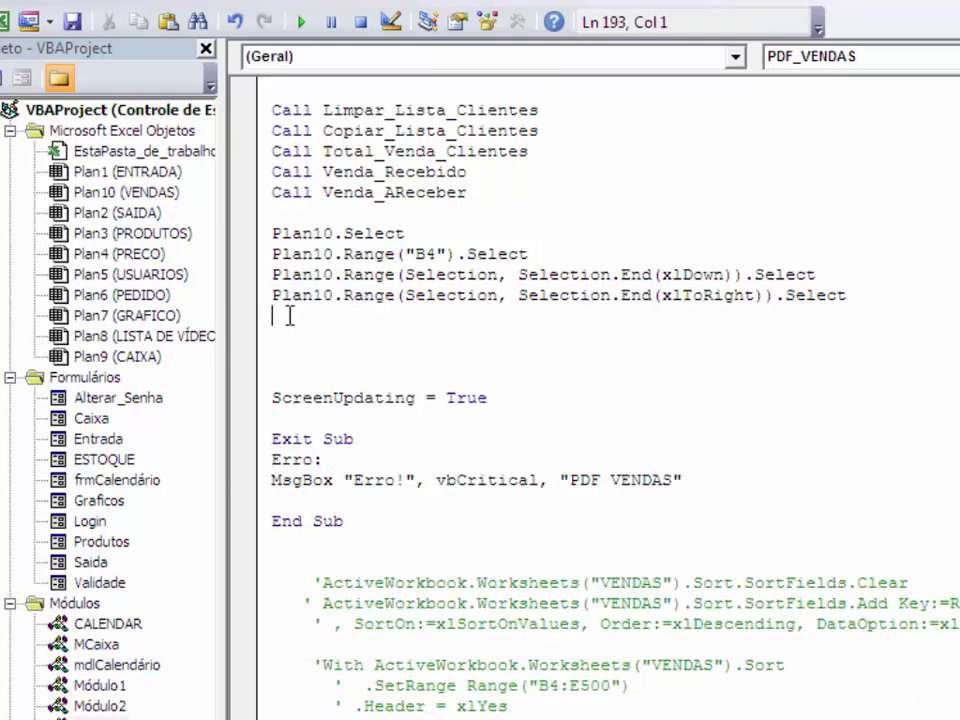
pyautogui.write('A')
pyautogui.write('ctiveWor')
pyautogui.write('kbook')
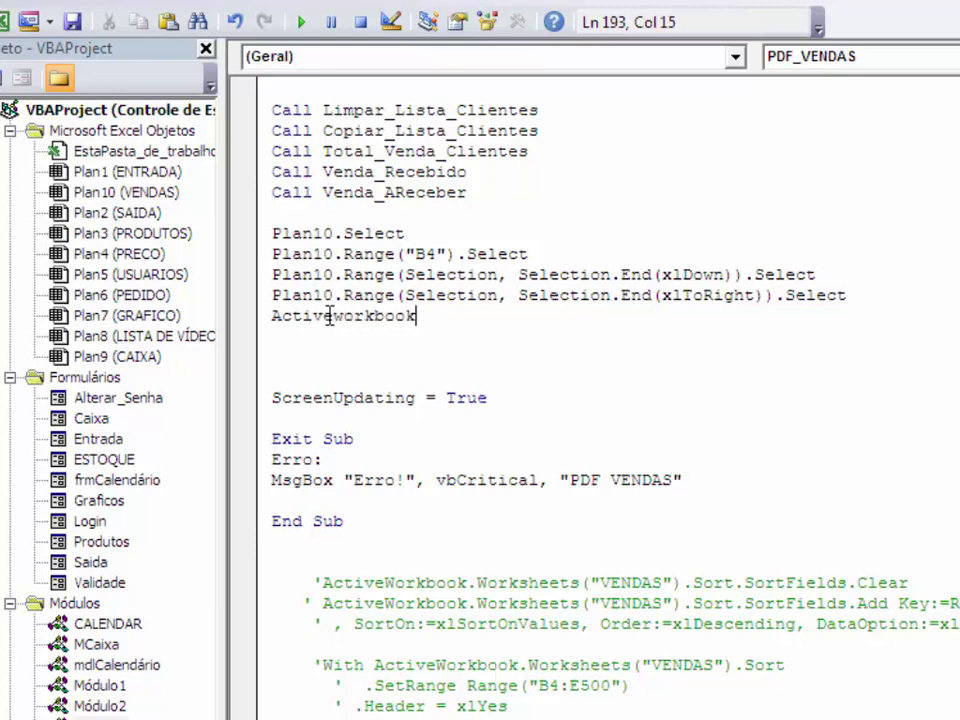
pyautogui.write('.')
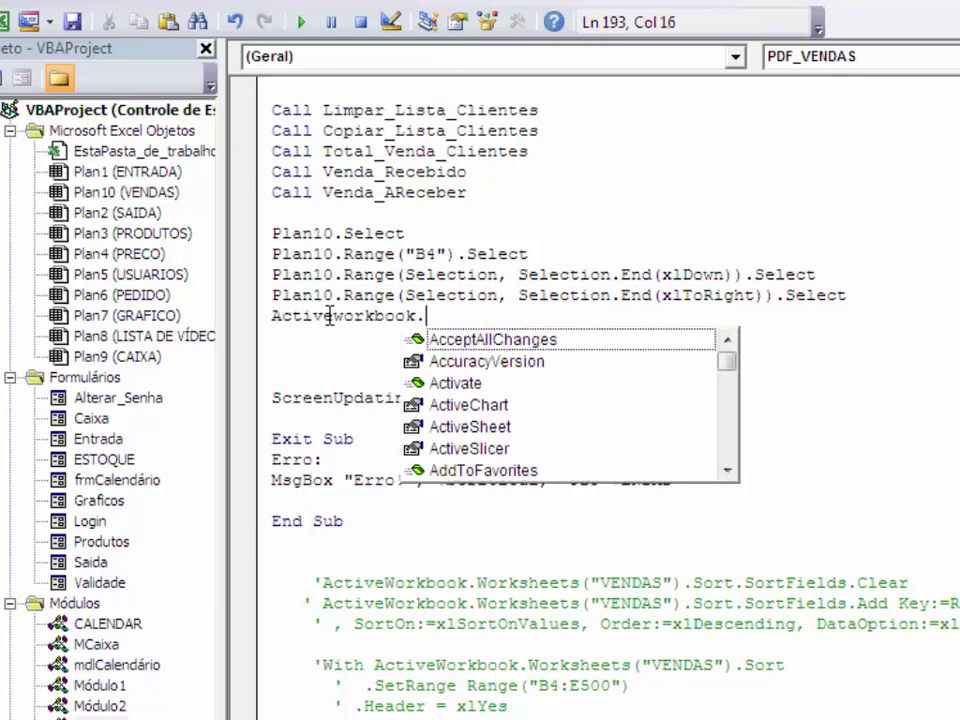
pyautogui.write('work')
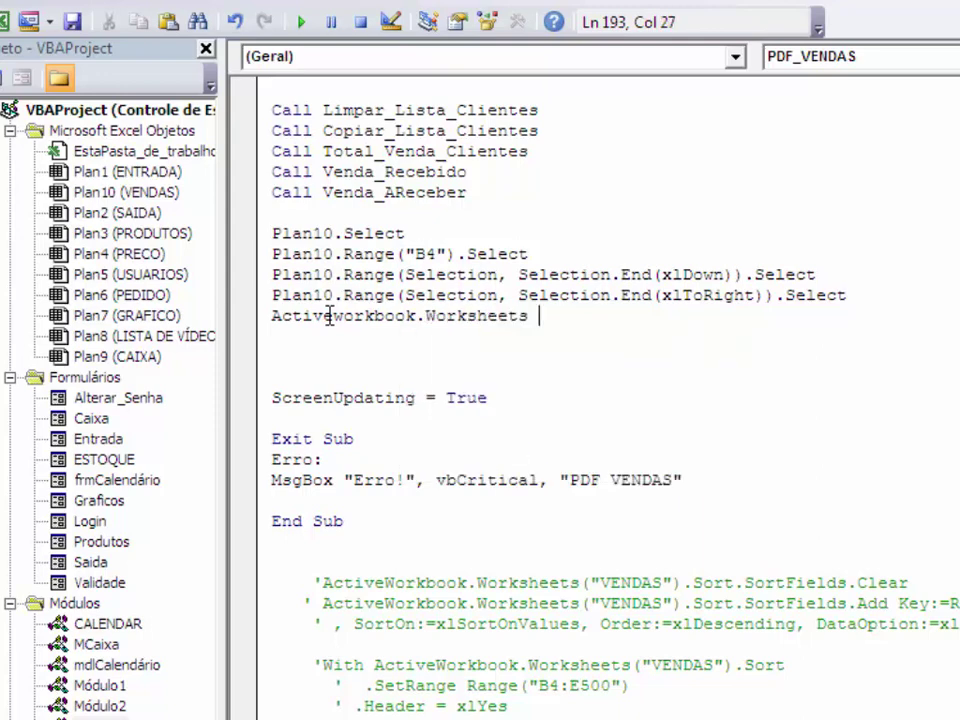
pyautogui.press('BackSpace')
pyautogui.write('("VEND')
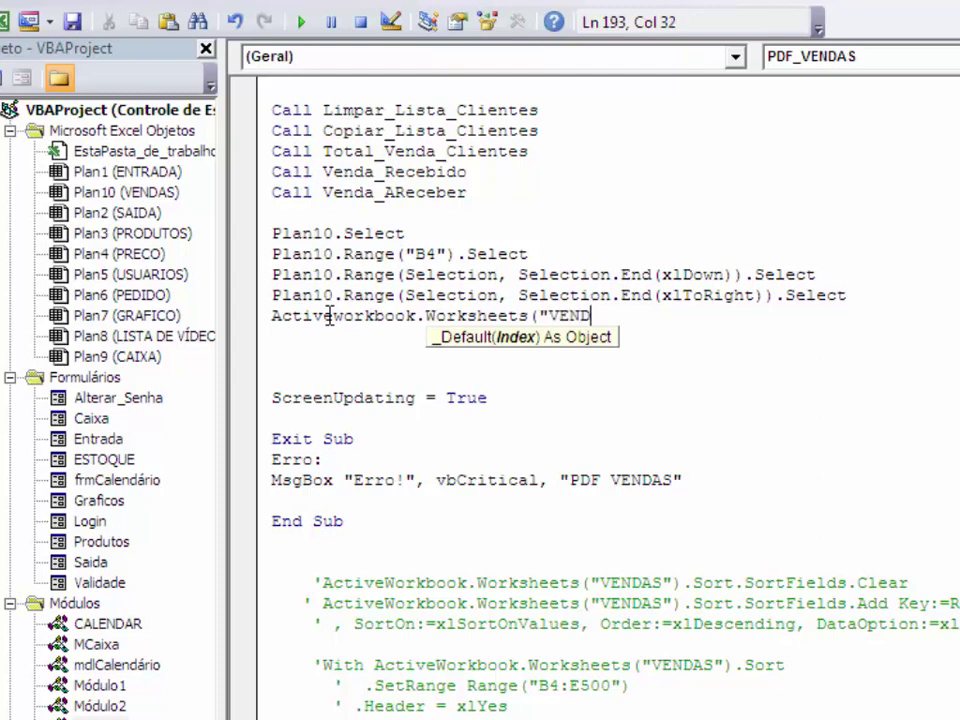
pyautogui.write('AS"')
pyautogui.write(')')
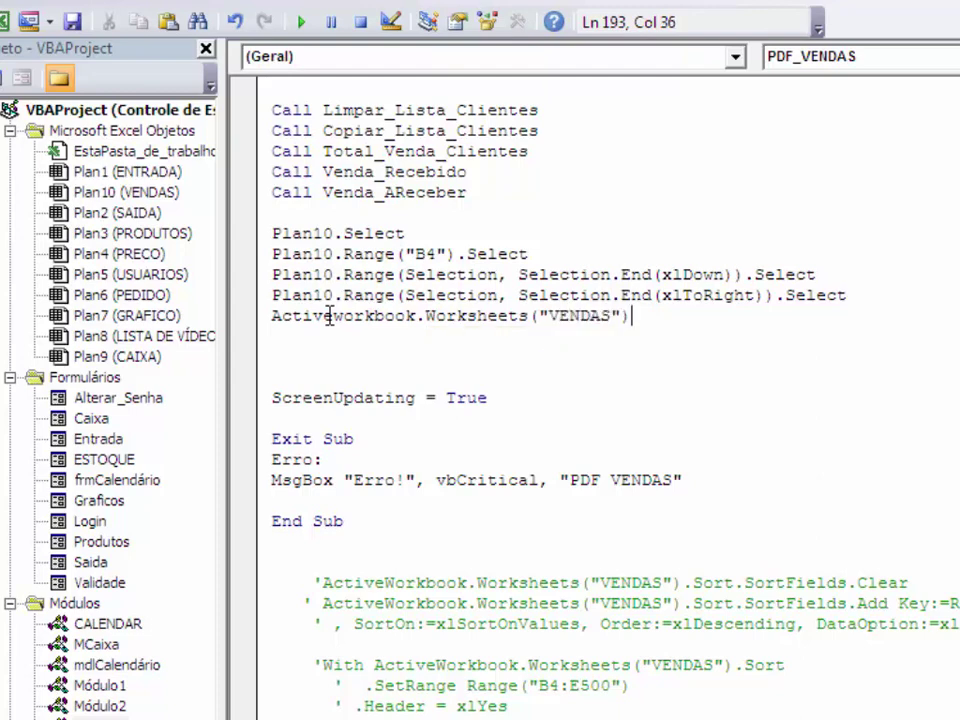
pyautogui.write('.Sort')
pyautogui.write('.S')
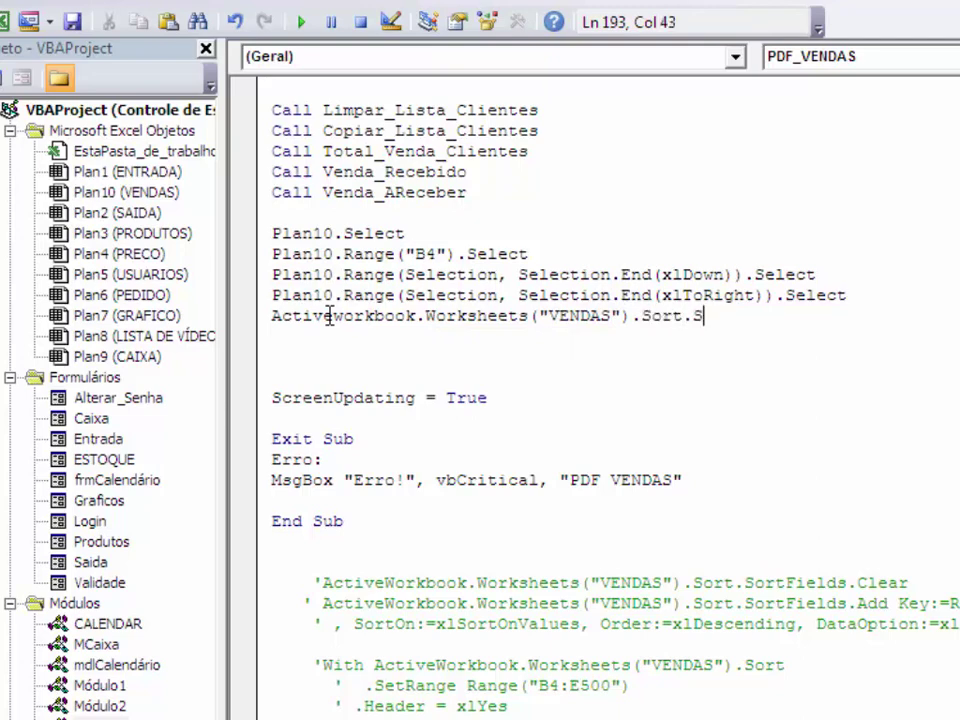
pyautogui.write('ortFi')
pyautogui.write('el')
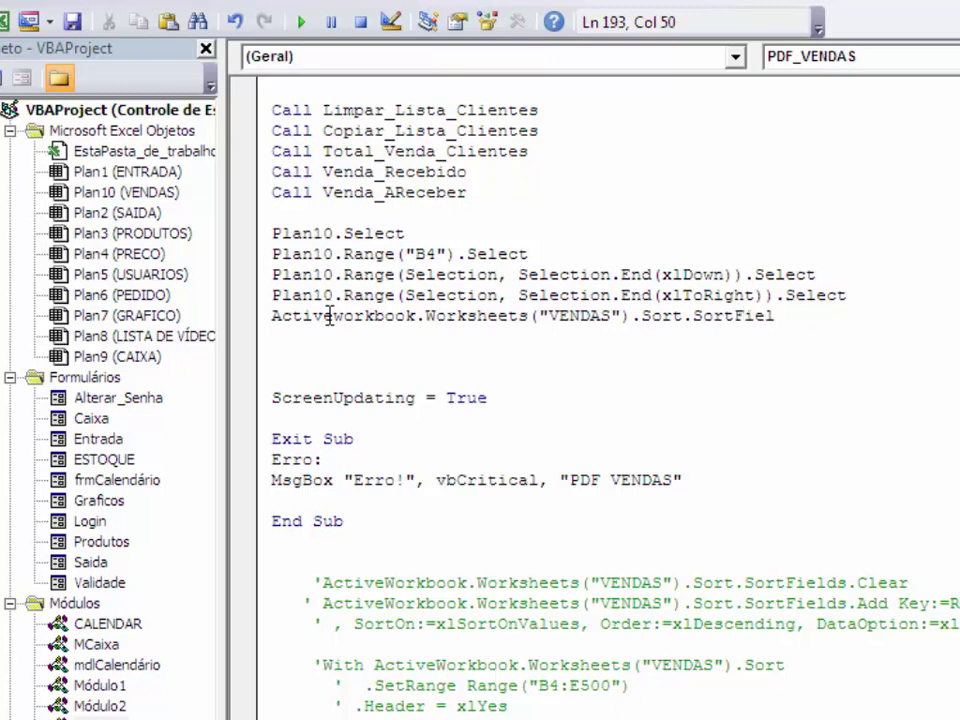
pyautogui.write('ds.')
pyautogui.write('Clear')
pyautogui.press('Return')
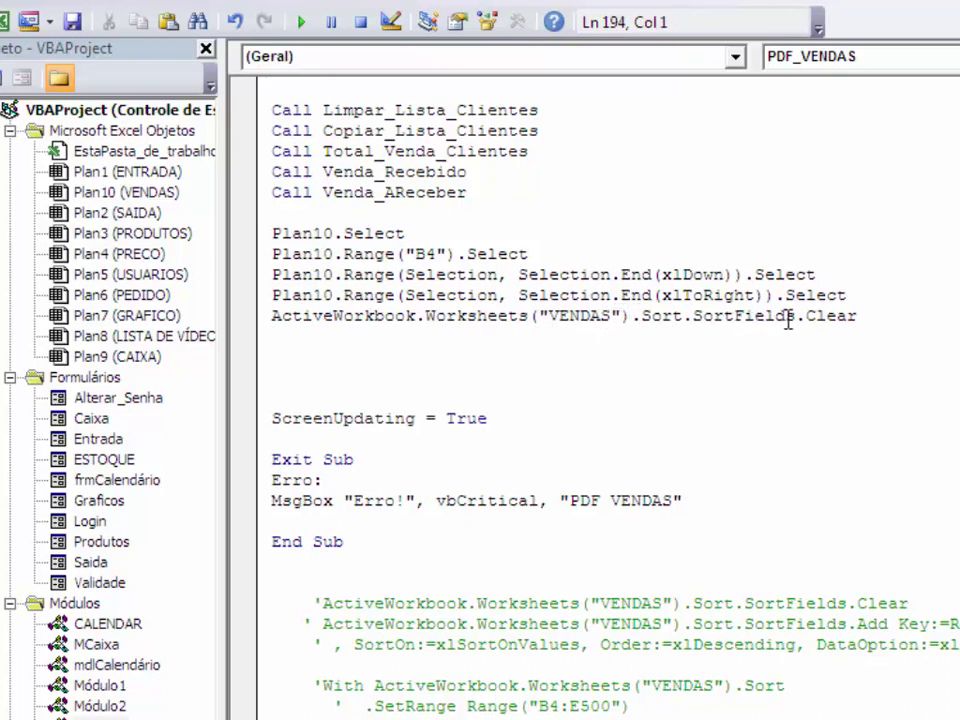
# Step: Reuse the VENDAS SortFields prefix on the line below Clear and begin Add Key:=Range("
pyautogui.moveTo(805, 316); pyautogui.dragTo(272, 316)
pyautogui.hotkey('ctrl', 'c')
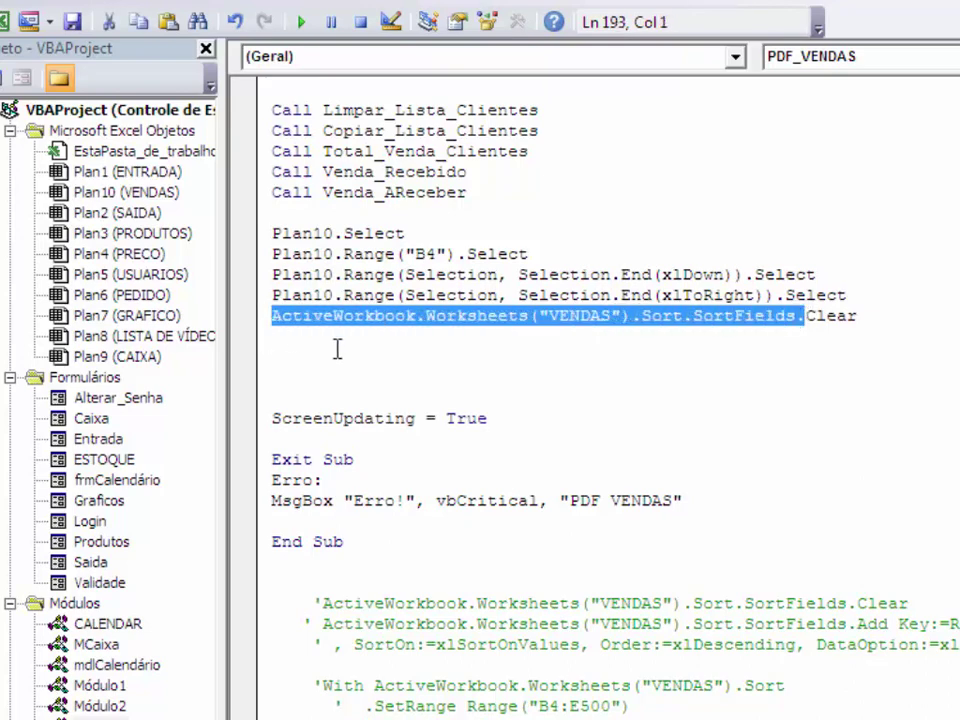
pyautogui.click(280, 338)
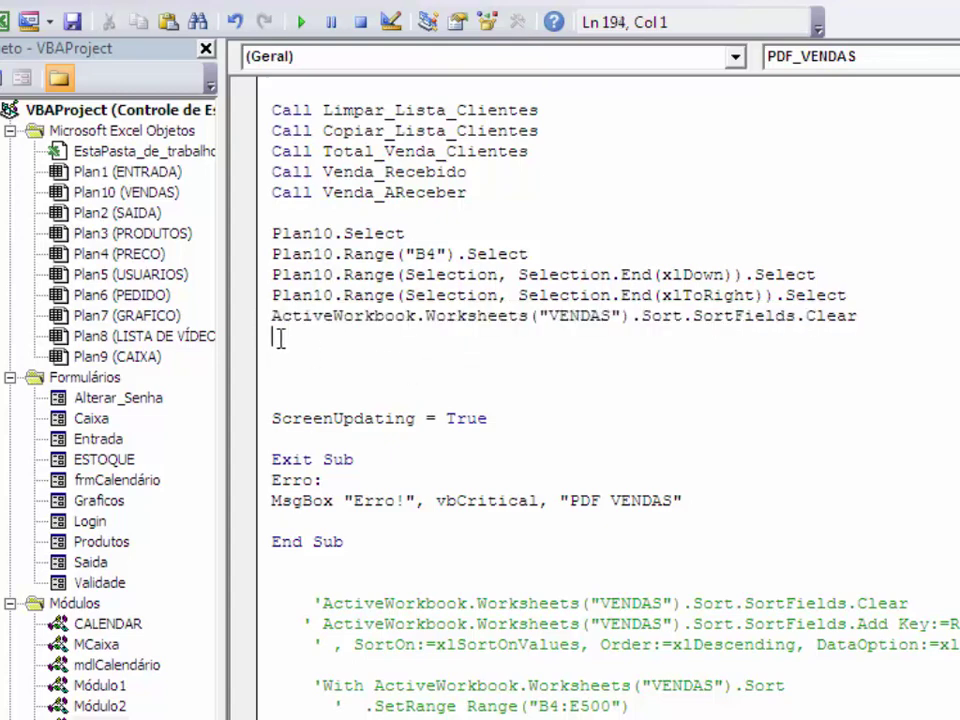
pyautogui.hotkey('ctrl', 'v')
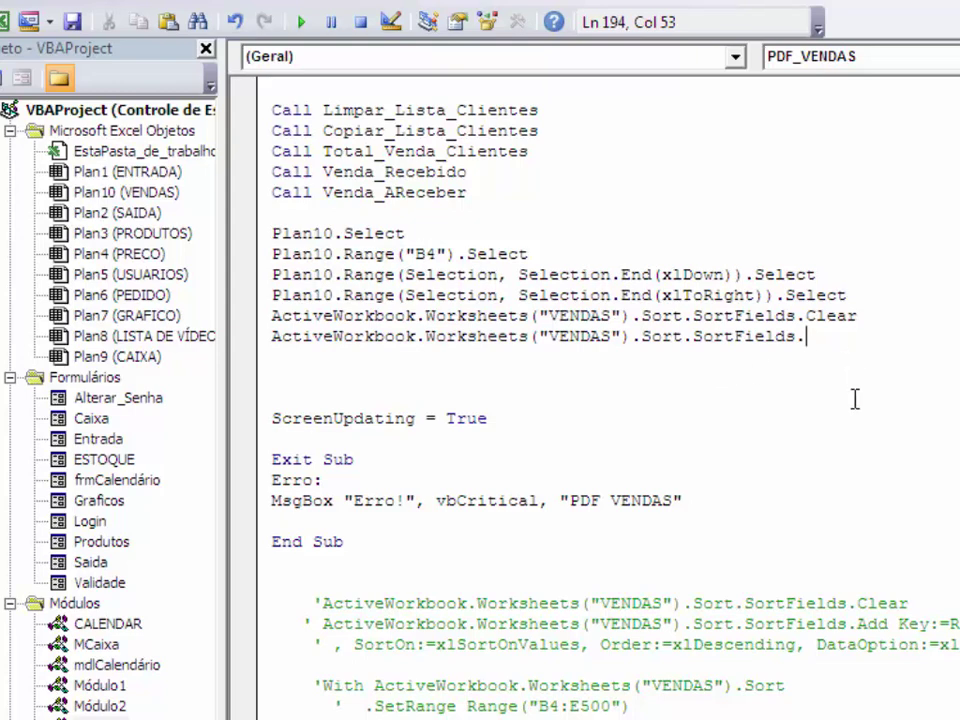
pyautogui.write('Add')
pyautogui.write(' Key')
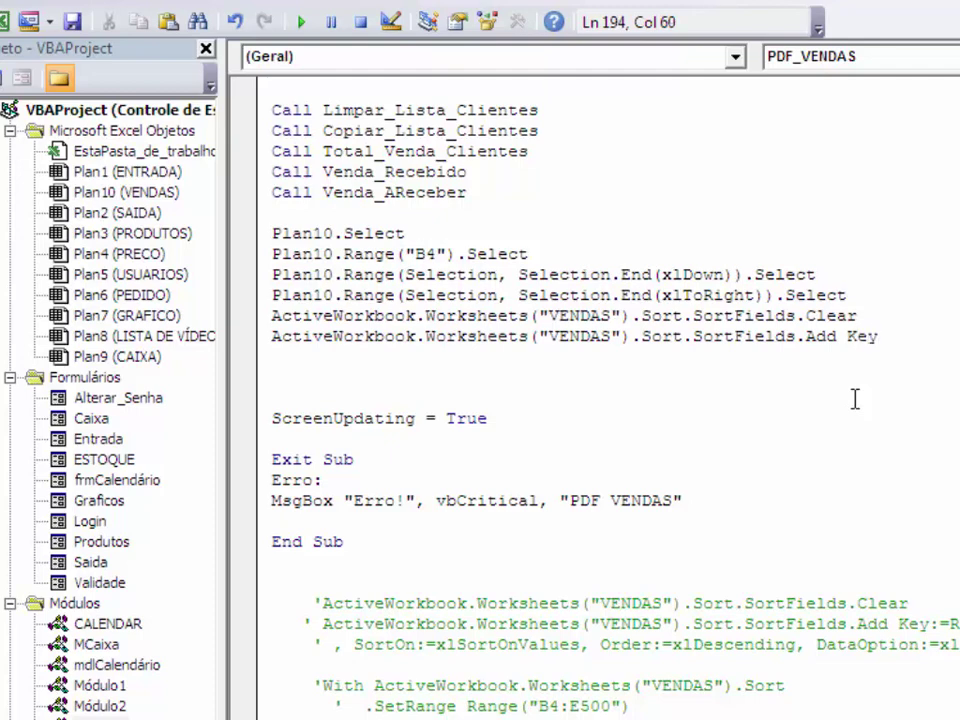
pyautogui.write(':=Ra')
pyautogui.write('nge')
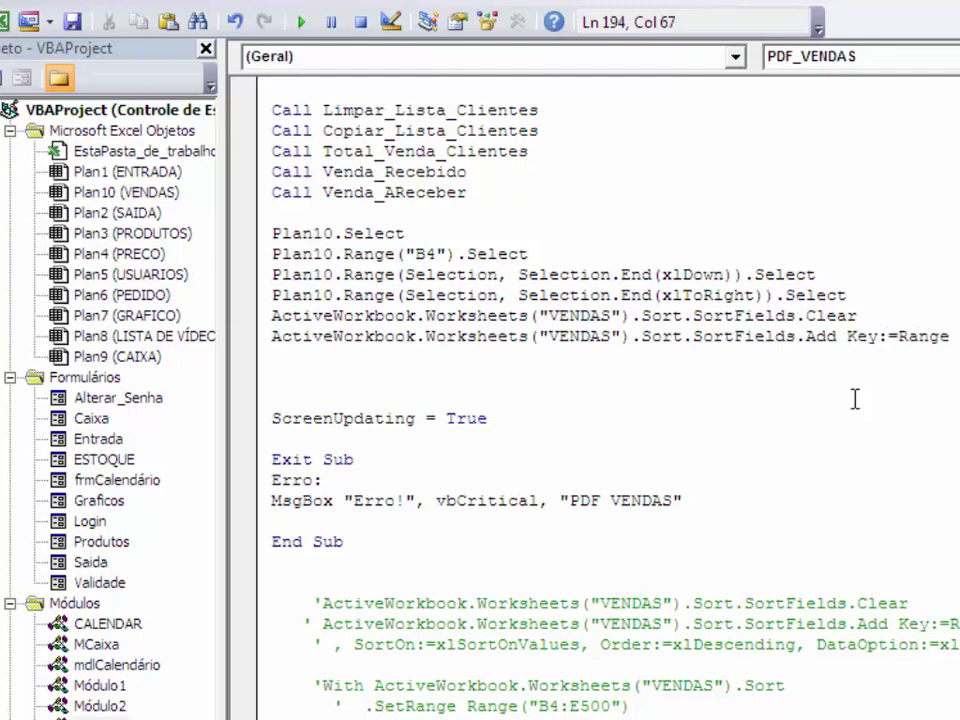
pyautogui.write('("')
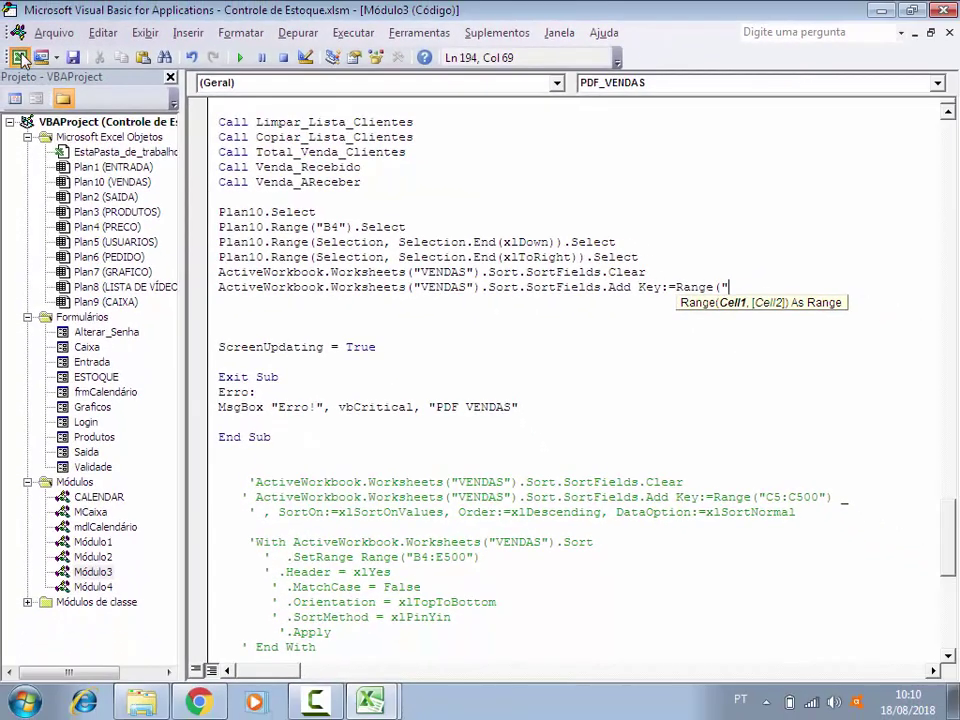
pyautogui.click(18, 57)
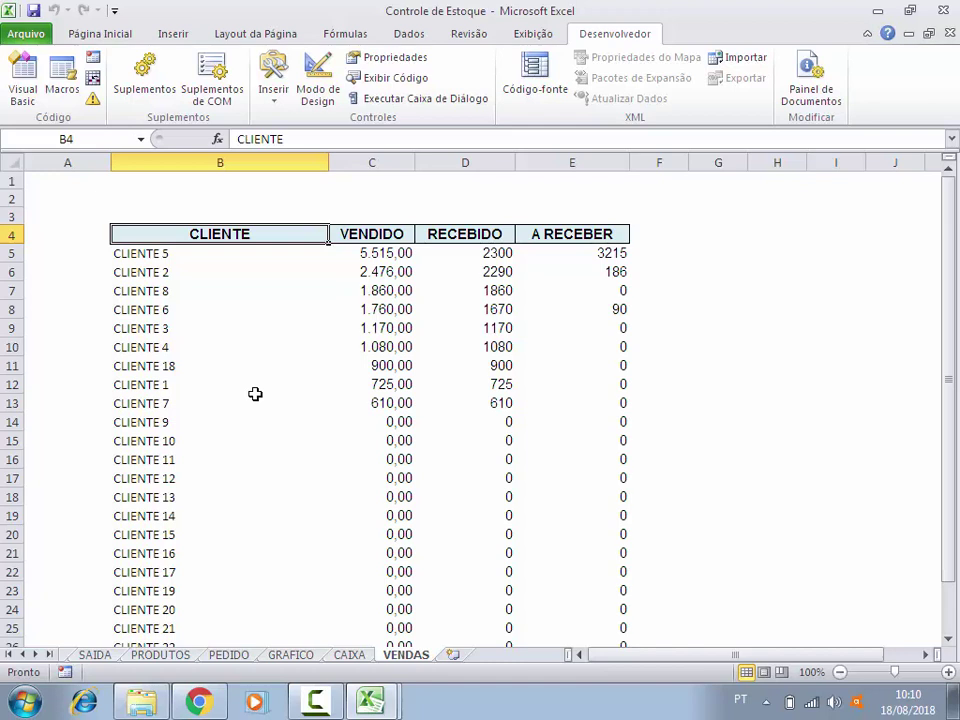
pyautogui.click(376, 160)
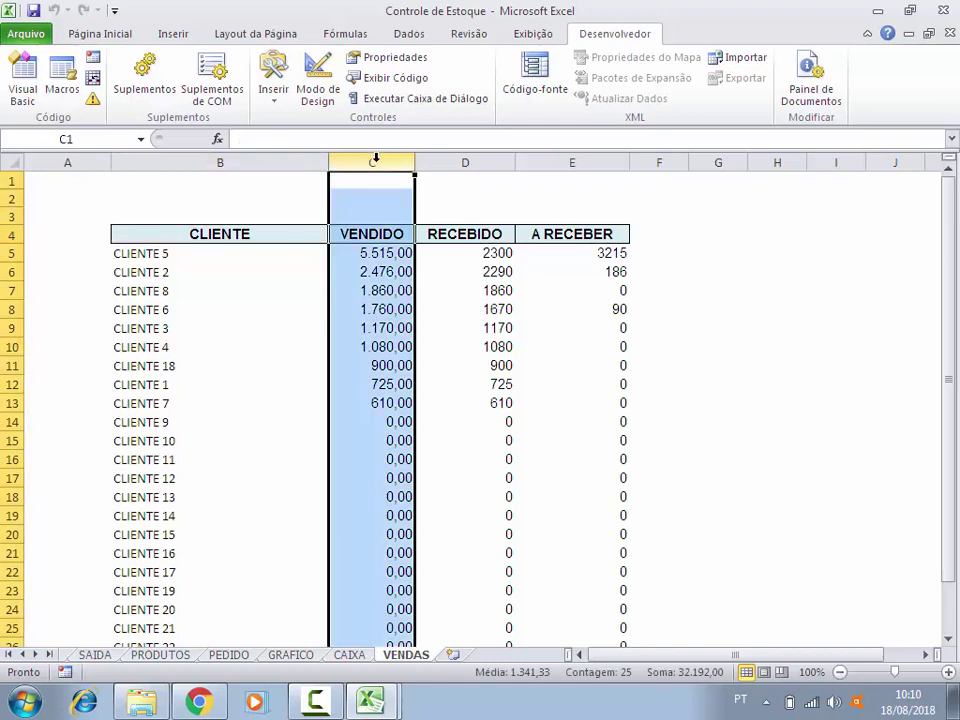
pyautogui.click(375, 253)
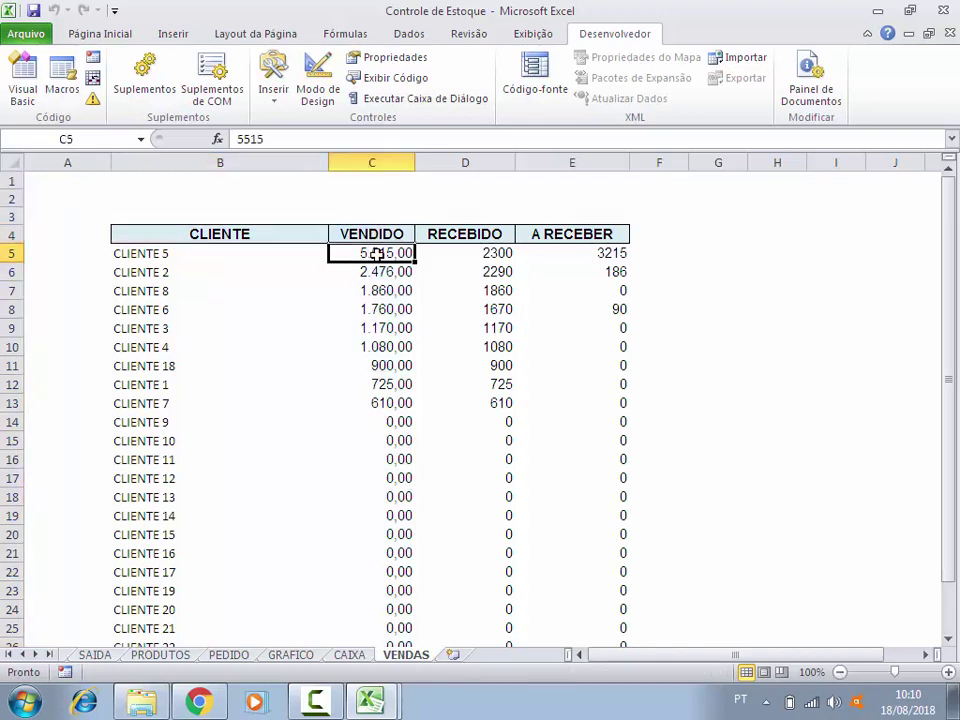
pyautogui.moveTo(372, 700)
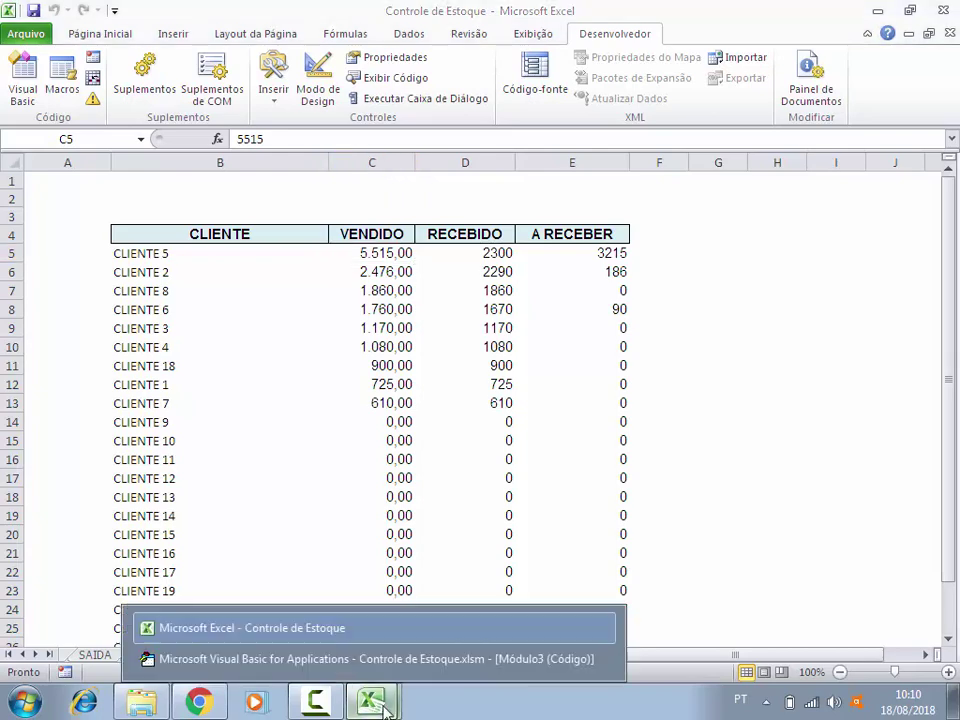
pyautogui.click(372, 657)
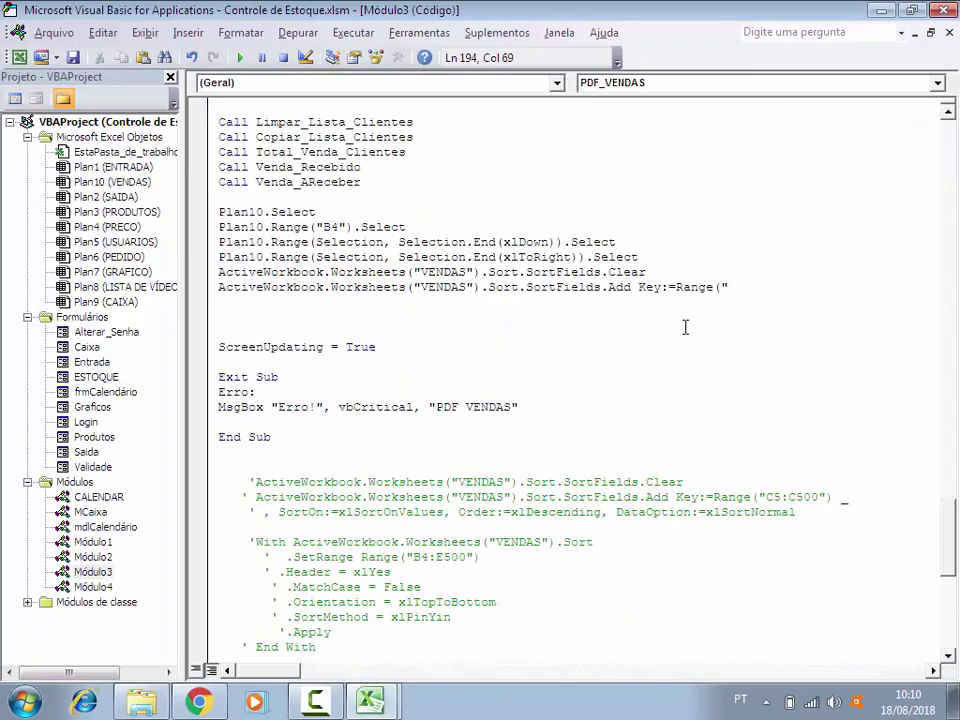
# Step: Make the sort key C5:C500 with SortOn:=xlSortOnValues, Order:=xlDescending and DataOption:=xlSortNormal
pyautogui.write('C5')
pyautogui.write(':C1')
pyautogui.write('00')
pyautogui.press('BackSpace')
pyautogui.press('BackSpace')
pyautogui.press('BackSpace')
pyautogui.write('500')
pyautogui.write('")')
pyautogui.write(' _')
pyautogui.press('Return')
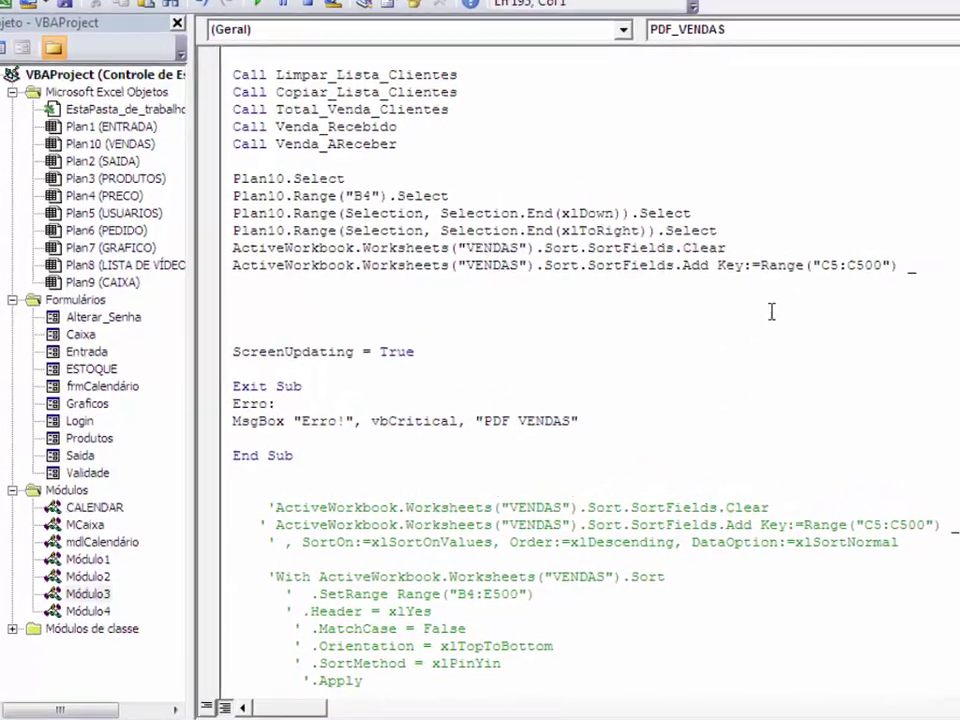
pyautogui.write(',')
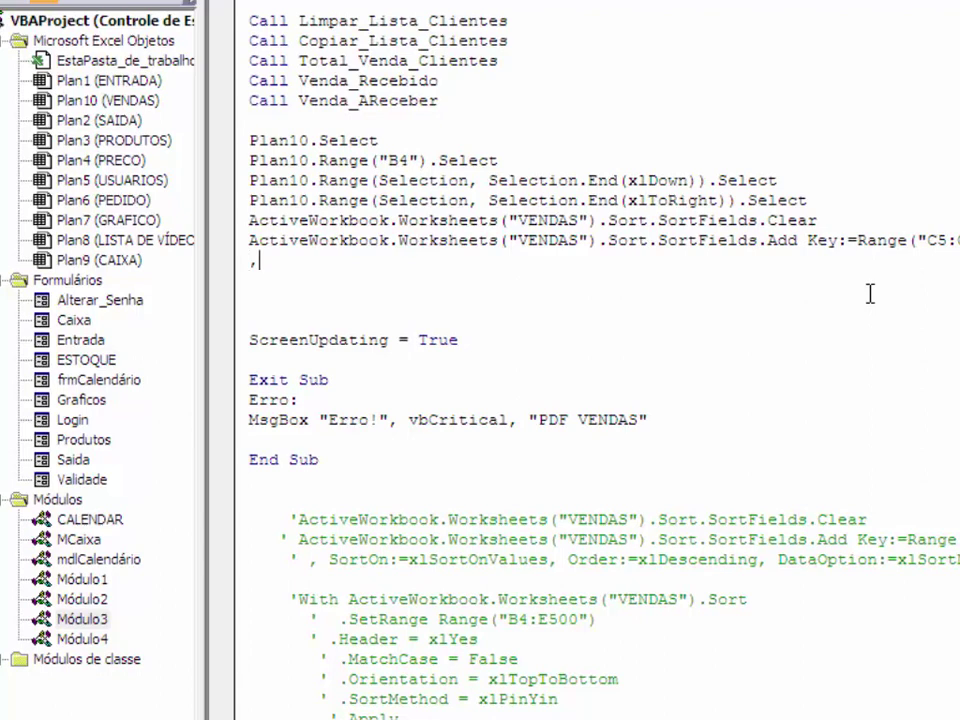
pyautogui.write('sORT')
pyautogui.write('oN:')
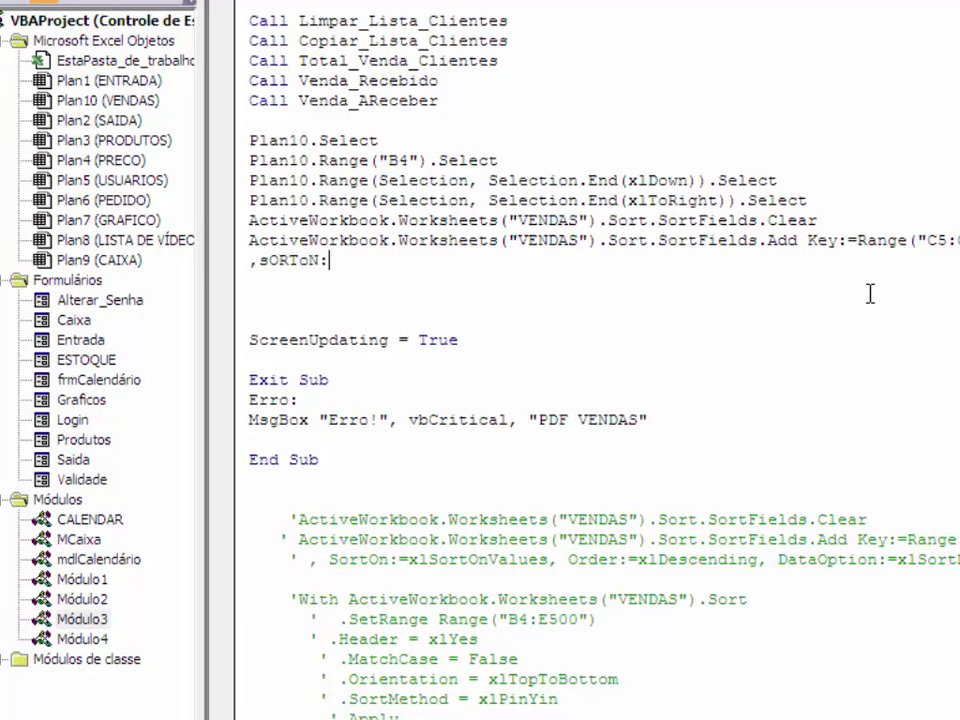
pyautogui.write('=')
pyautogui.write('XL')
pyautogui.write('sORT')
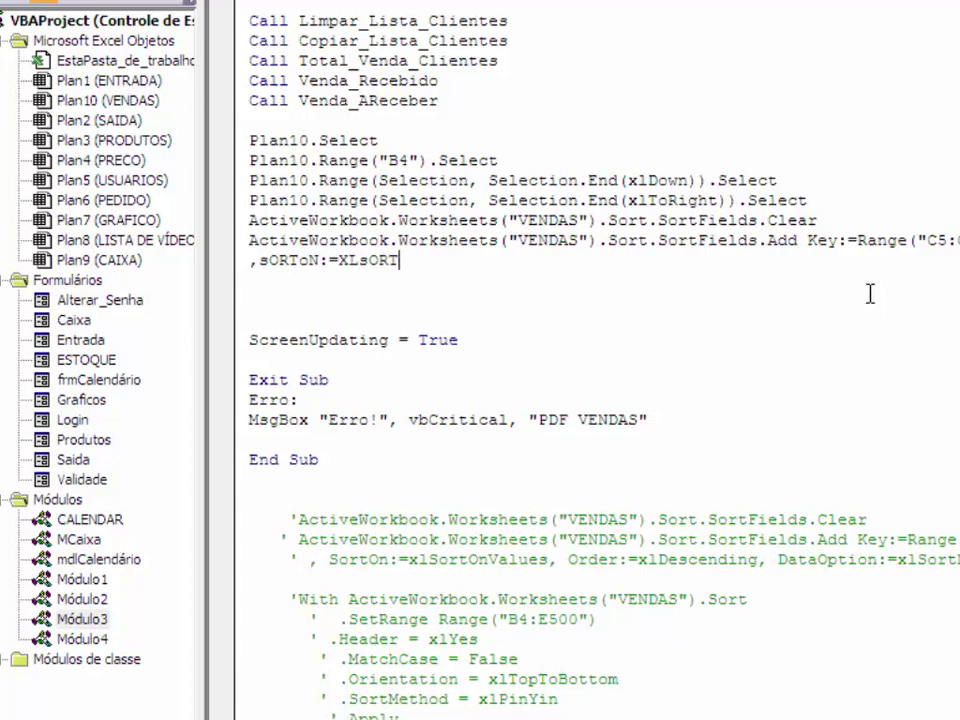
pyautogui.write('oN')
pyautogui.write('Values')
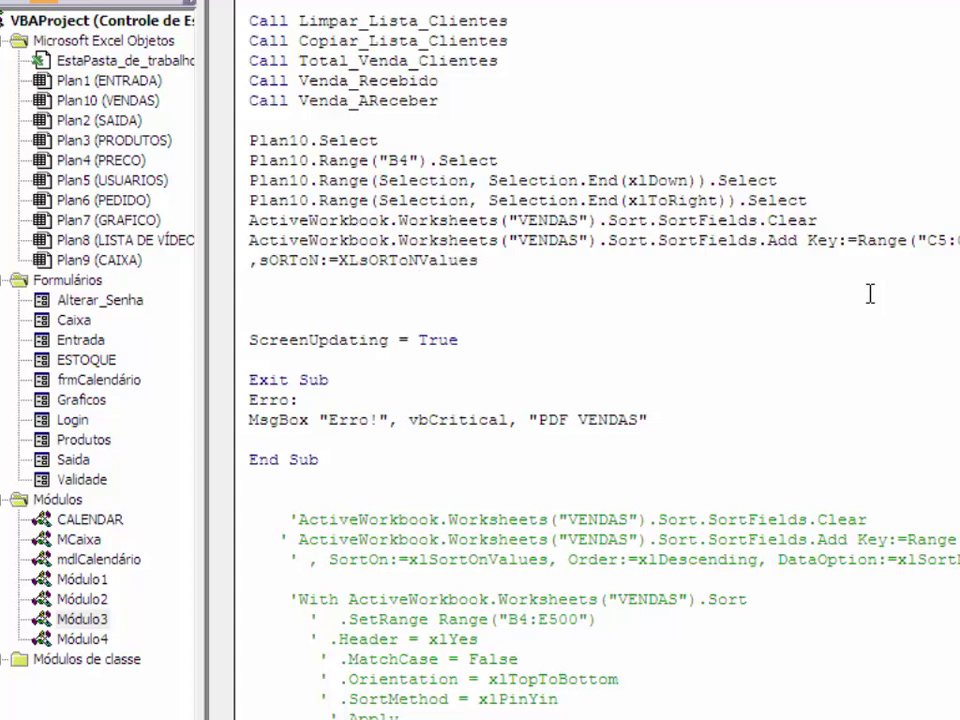
pyautogui.write(', Or')
pyautogui.write('der')
pyautogui.write(':=')
pyautogui.write('xl')
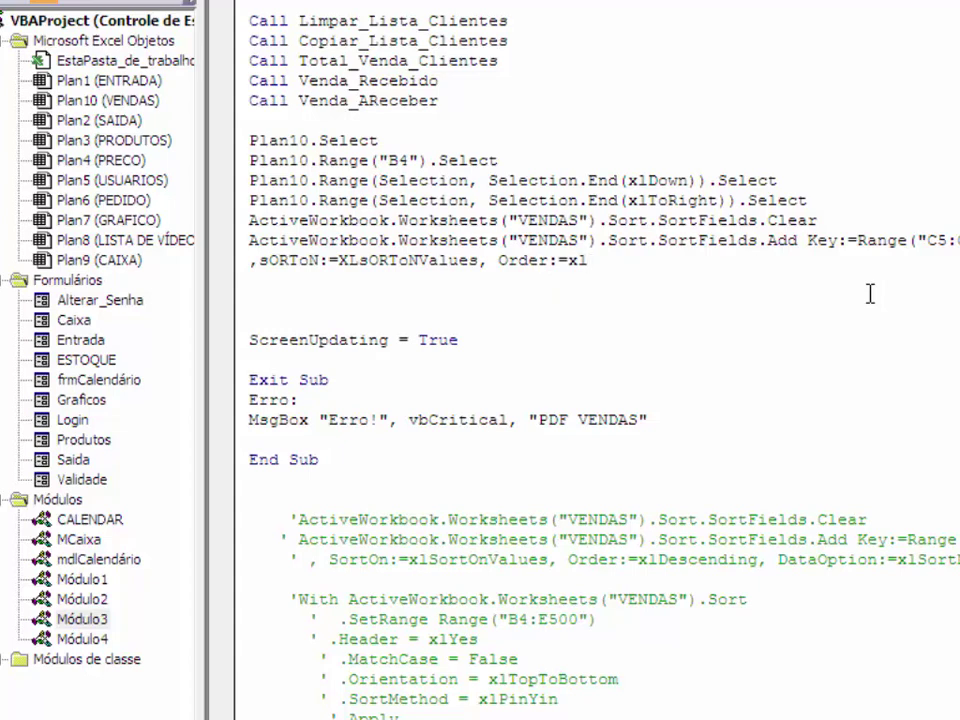
pyautogui.write('Descen')
pyautogui.write('d')
pyautogui.write('ing')
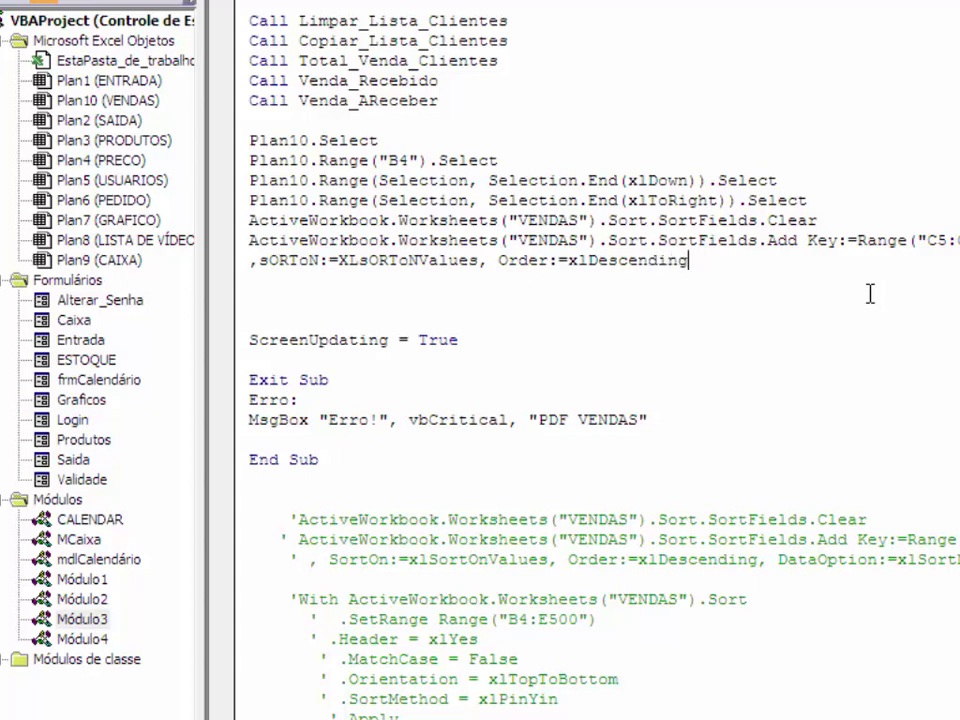
pyautogui.write(',')
pyautogui.write(' Data')
pyautogui.write('Op')
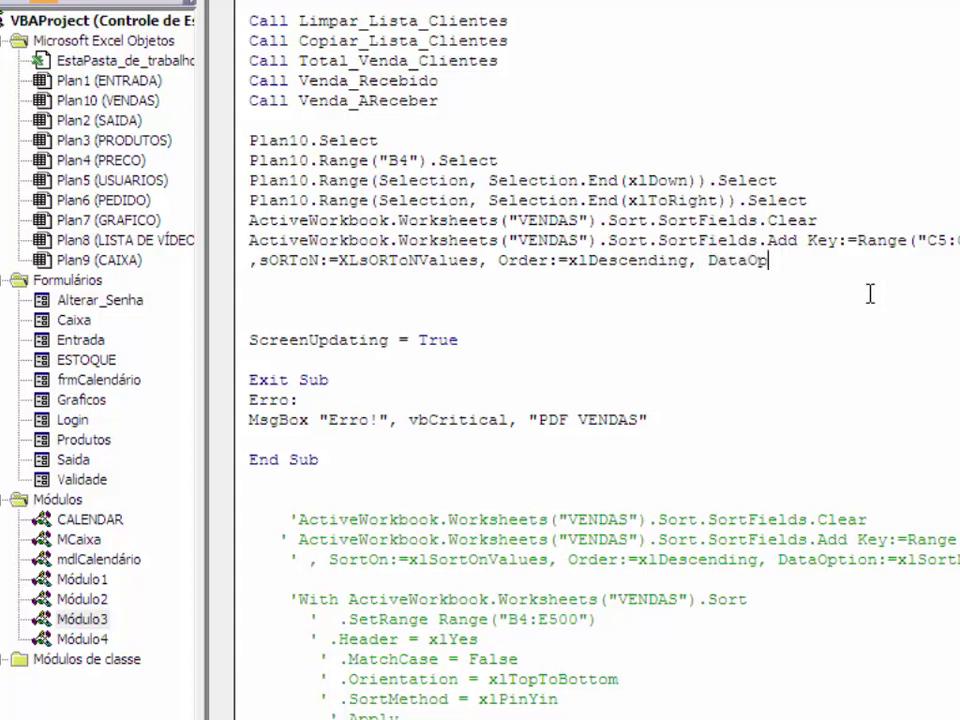
pyautogui.write('tion')
pyautogui.write(':=')
pyautogui.write('xlso')
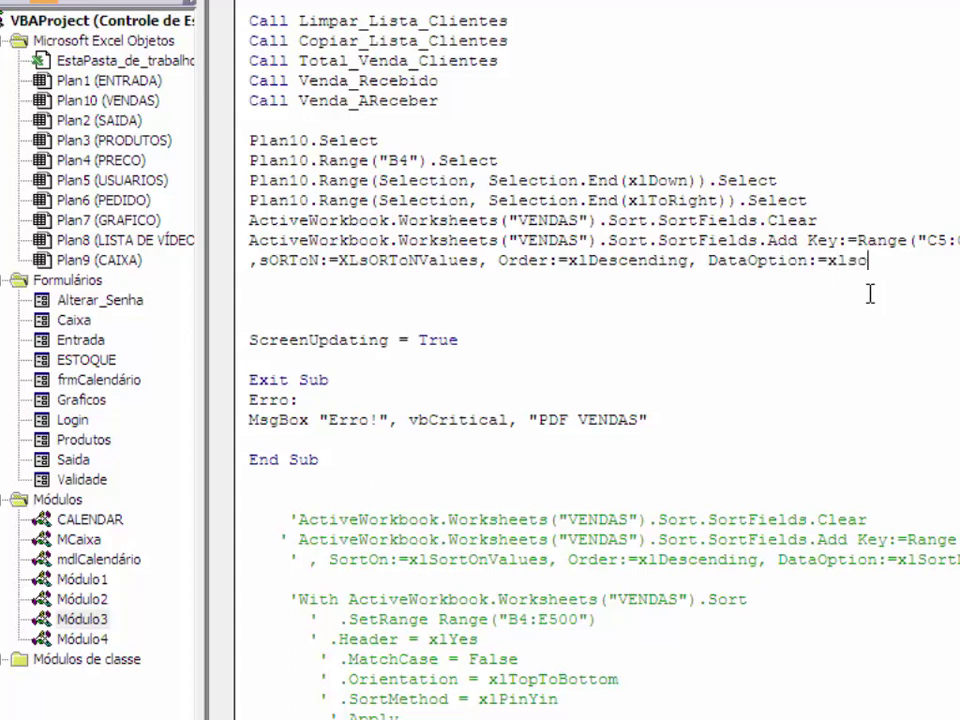
pyautogui.write('rt')
pyautogui.write('Normal')
pyautogui.press('Return')
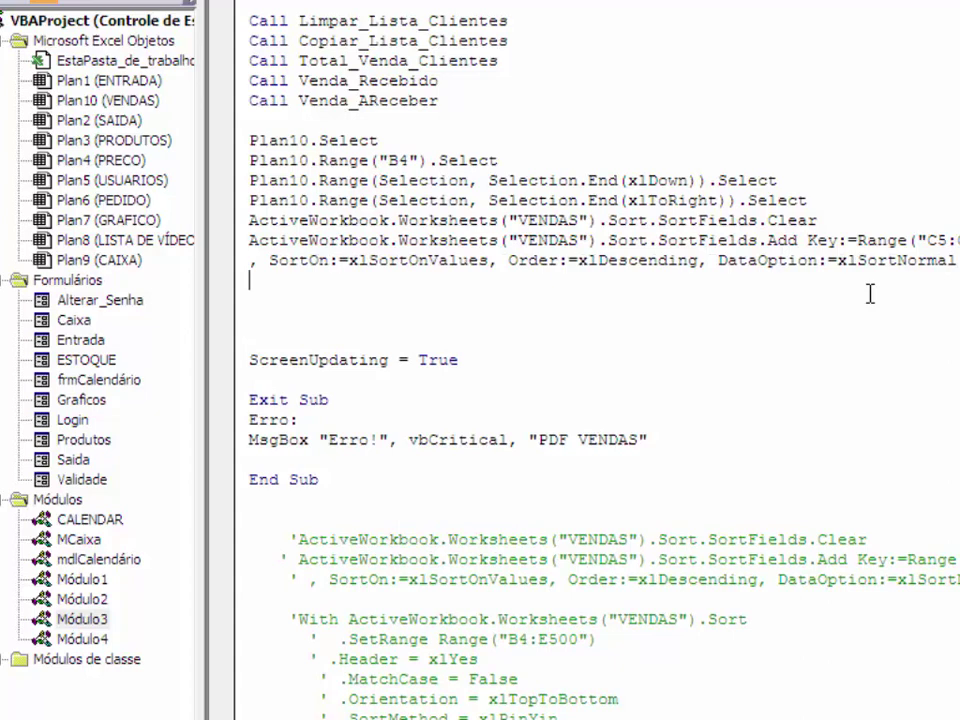
pyautogui.press('Return')
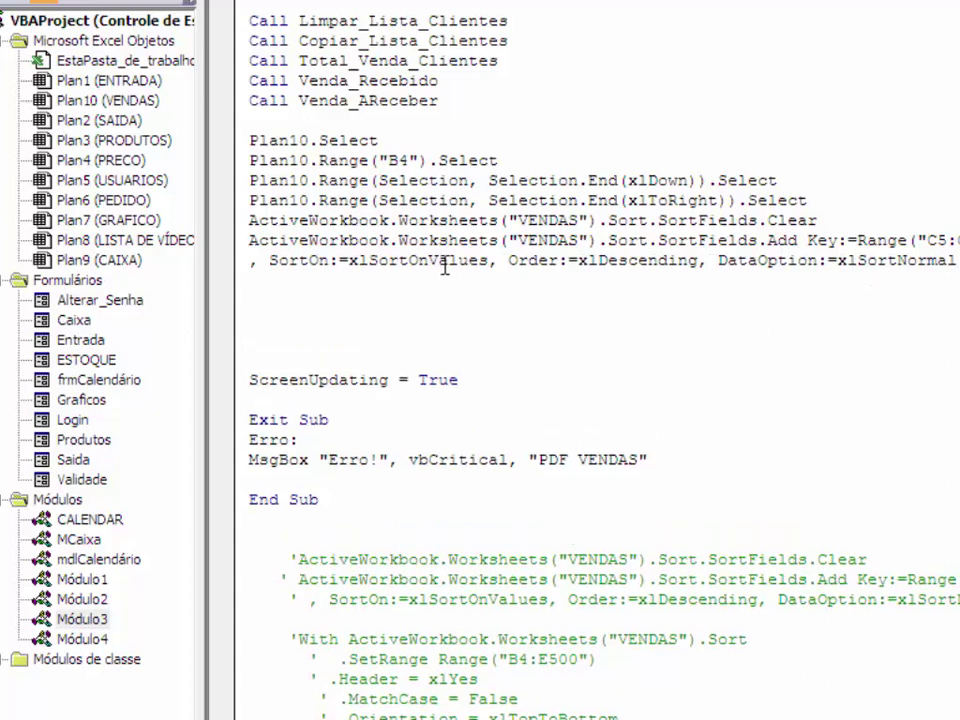
# Step: Open a With ActiveWorkbook.Worksheets("VENDAS").Sort block and begin its .SetRange Range(" line
pyautogui.scroll(-2, 444, 266)
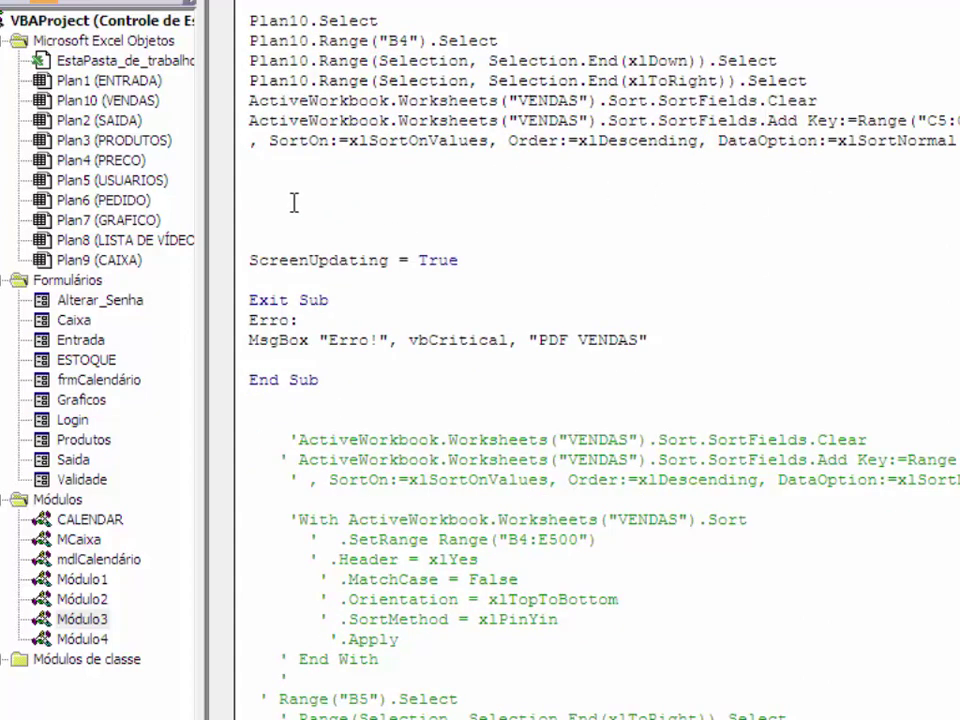
pyautogui.write('Witj')
pyautogui.press('BackSpace')
pyautogui.write('h')
pyautogui.write(' Acti')
pyautogui.write('vewor')
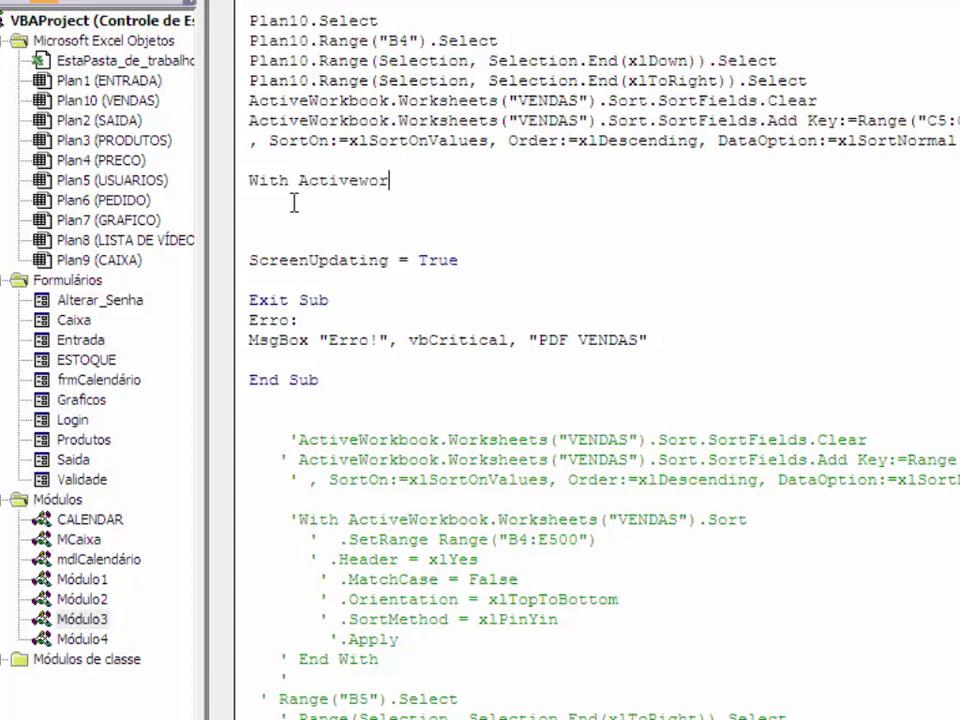
pyautogui.write('kbook')
pyautogui.write('.')
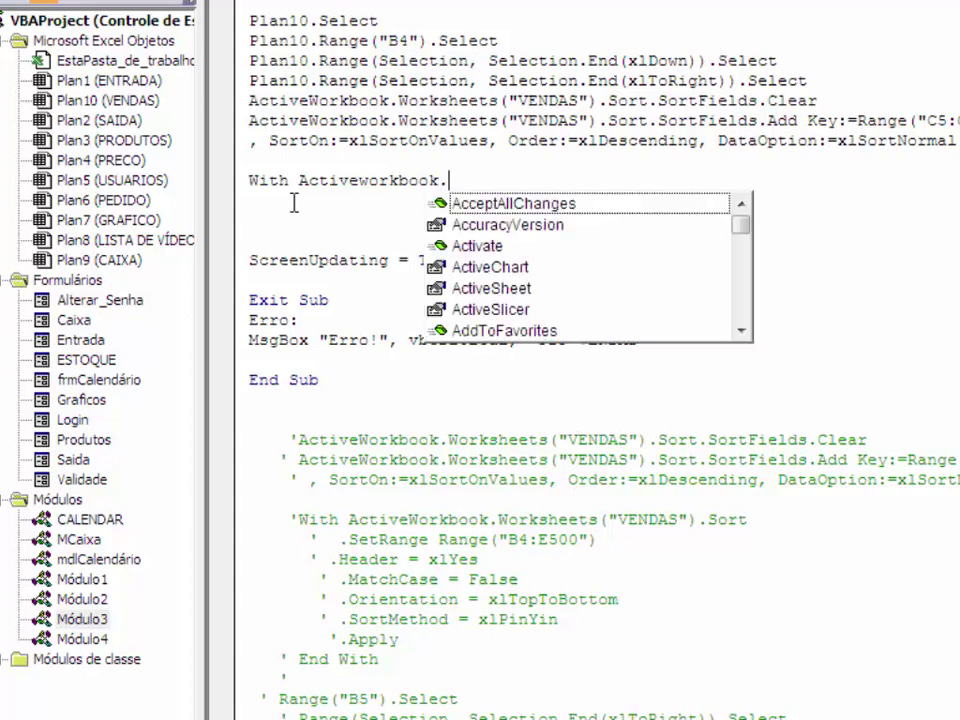
pyautogui.write('wo')
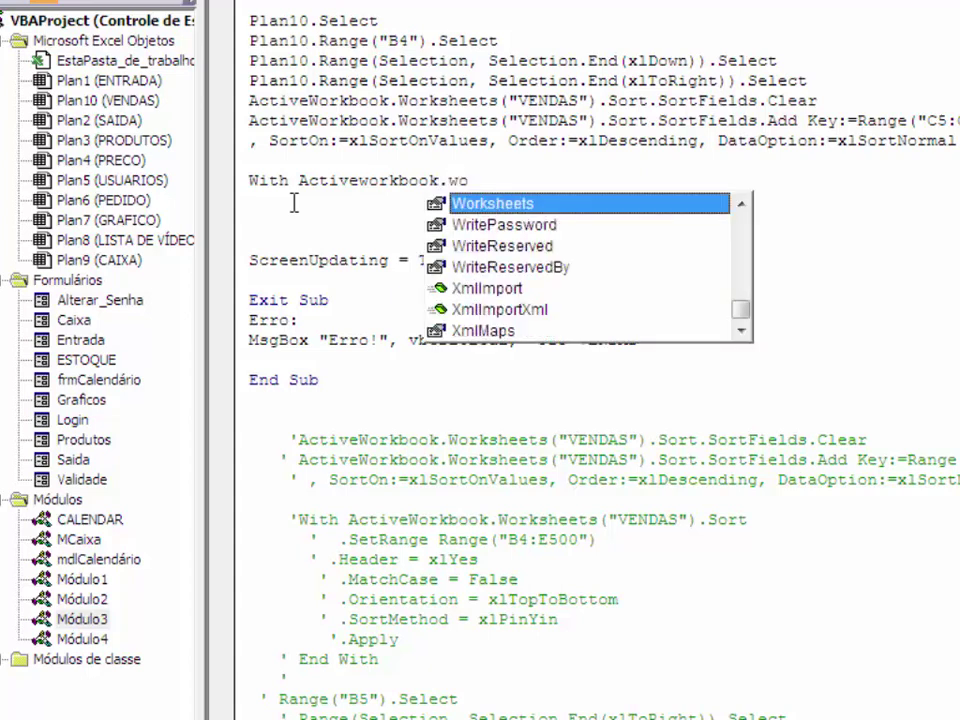
pyautogui.write(' (')
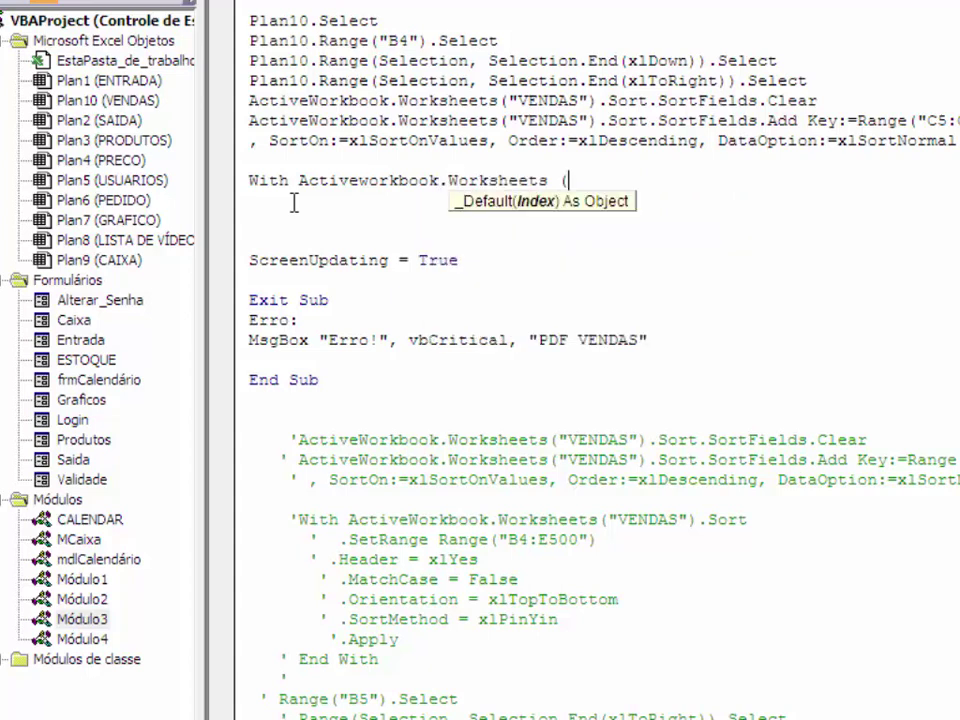
pyautogui.write('"VENDAS')
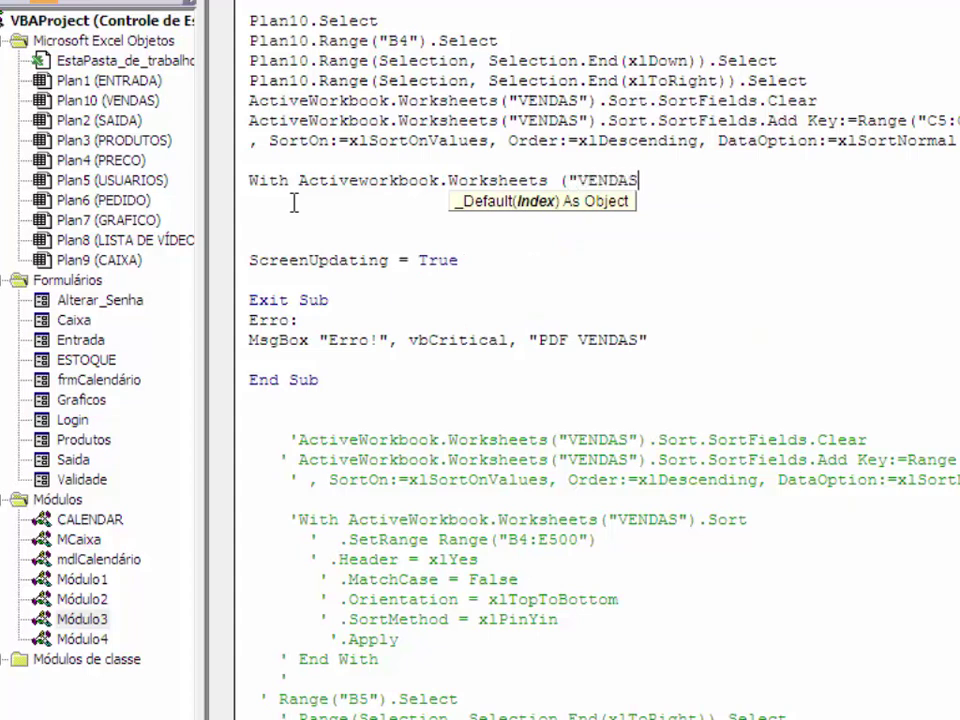
pyautogui.write('")')
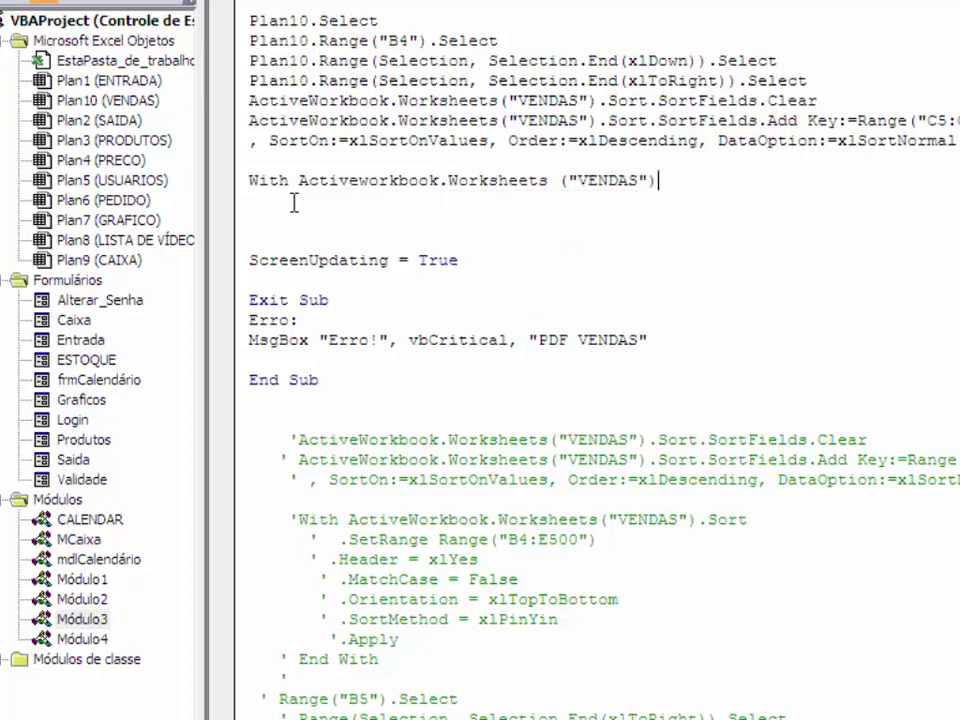
pyautogui.write('.')
pyautogui.write('Sort')
pyautogui.press('Return')
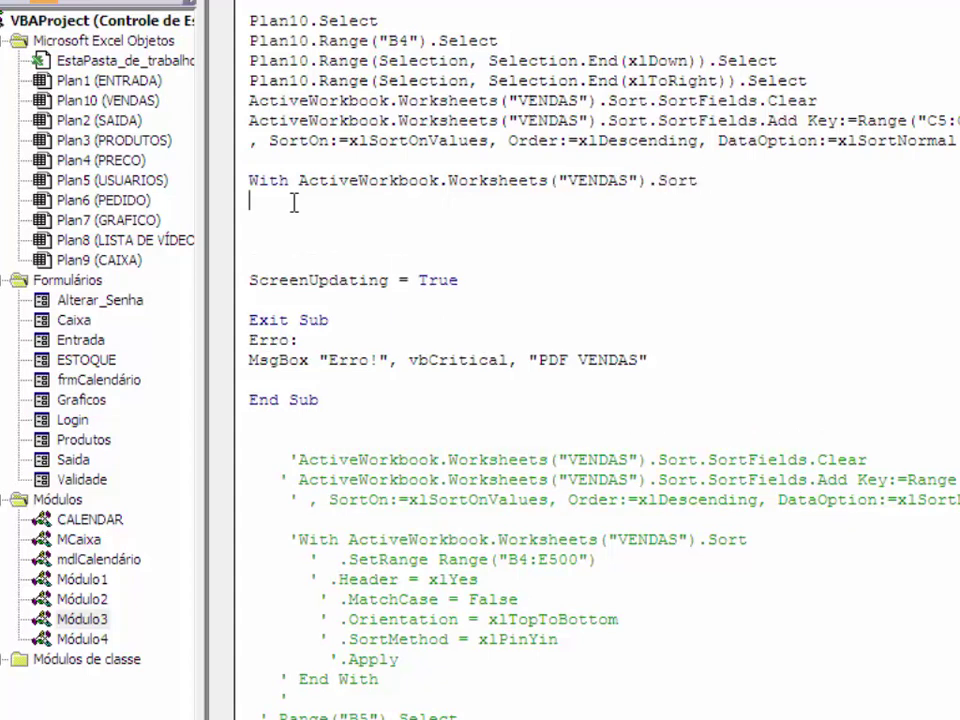
pyautogui.write('.')
pyautogui.write('Set')
pyautogui.write('Range')
pyautogui.write('R')
pyautogui.write('ange')
pyautogui.write(' ("')
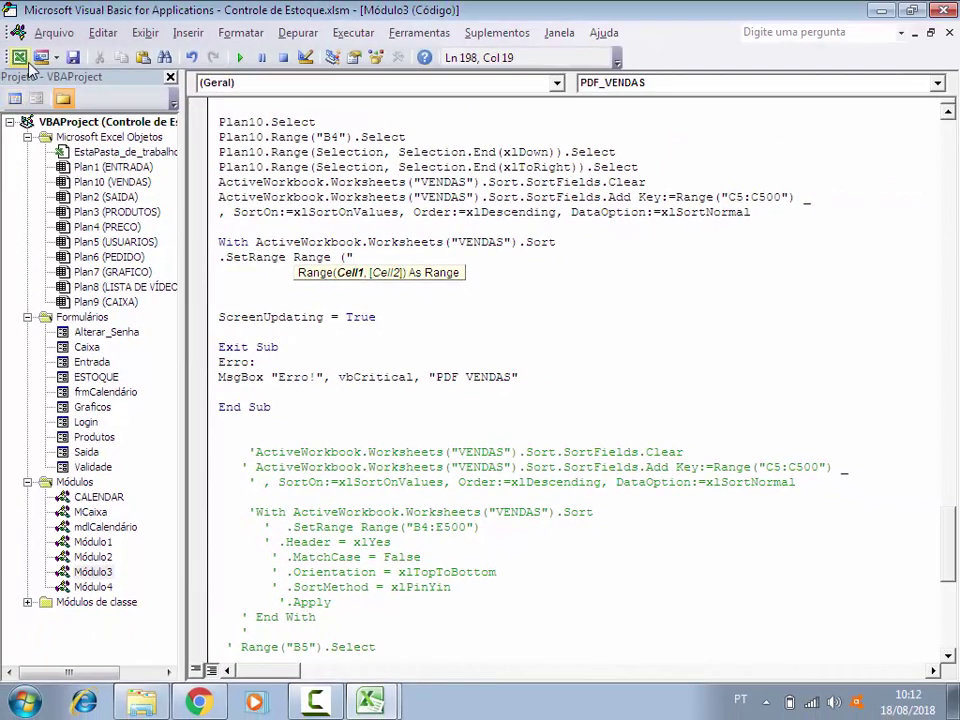
# Step: Check on the VENDAS sheet that the sales table spans B4 to column E
pyautogui.click(19, 57)
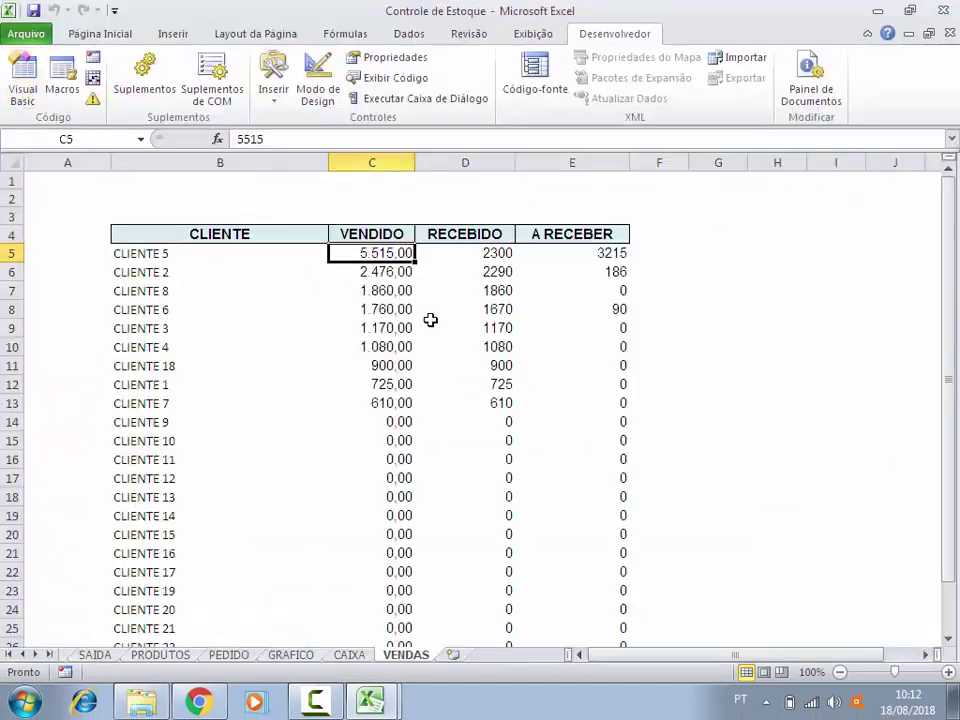
pyautogui.click(225, 233)
pyautogui.click(583, 236)
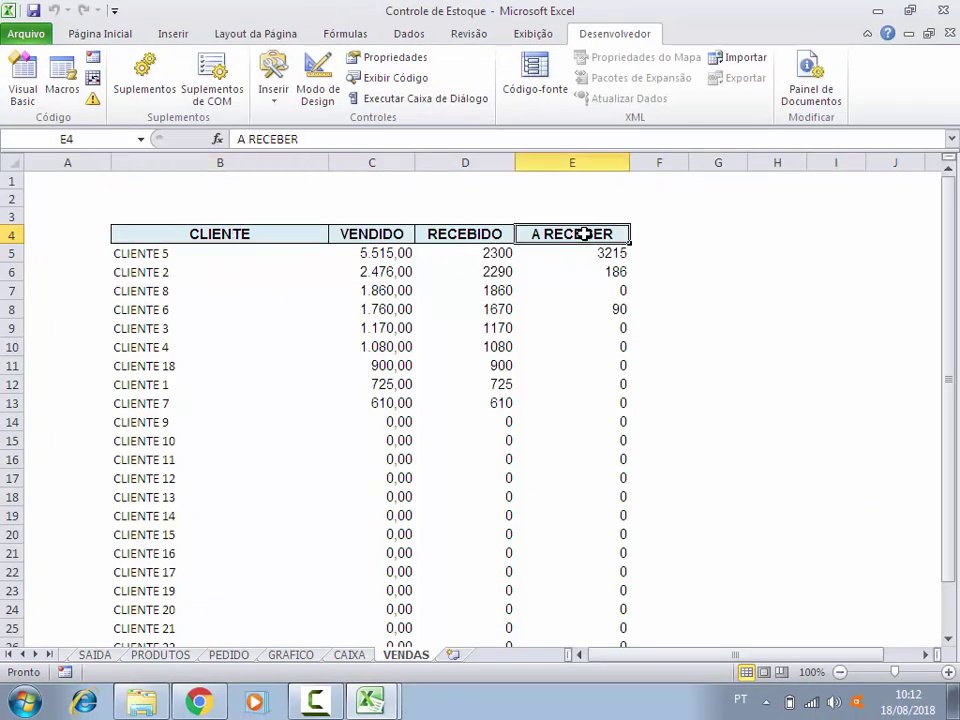
pyautogui.click(371, 662)
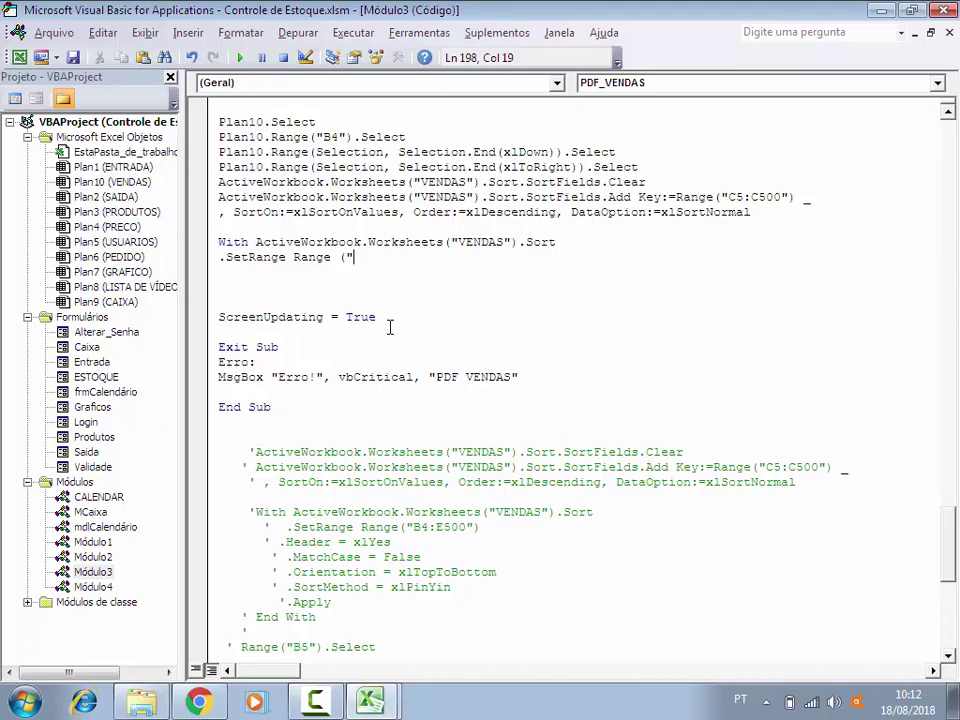
# Step: Set the sort range to B4:E500, with .Header = xlYes and .MatchCase = False
pyautogui.write('B4:')
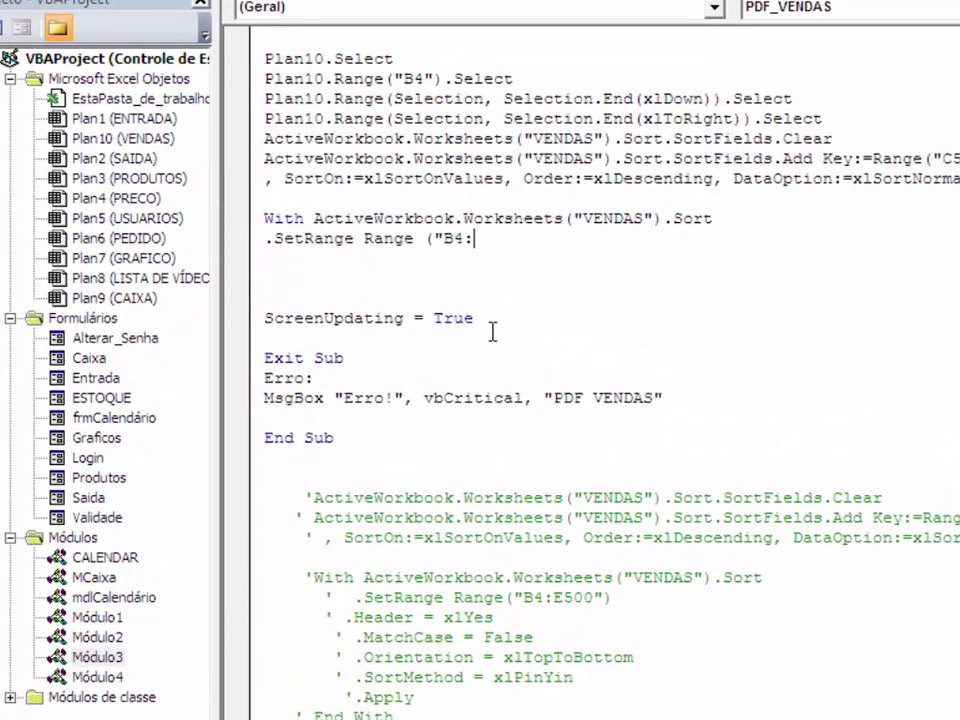
pyautogui.write('E500')
pyautogui.write('")')
pyautogui.press('Return')
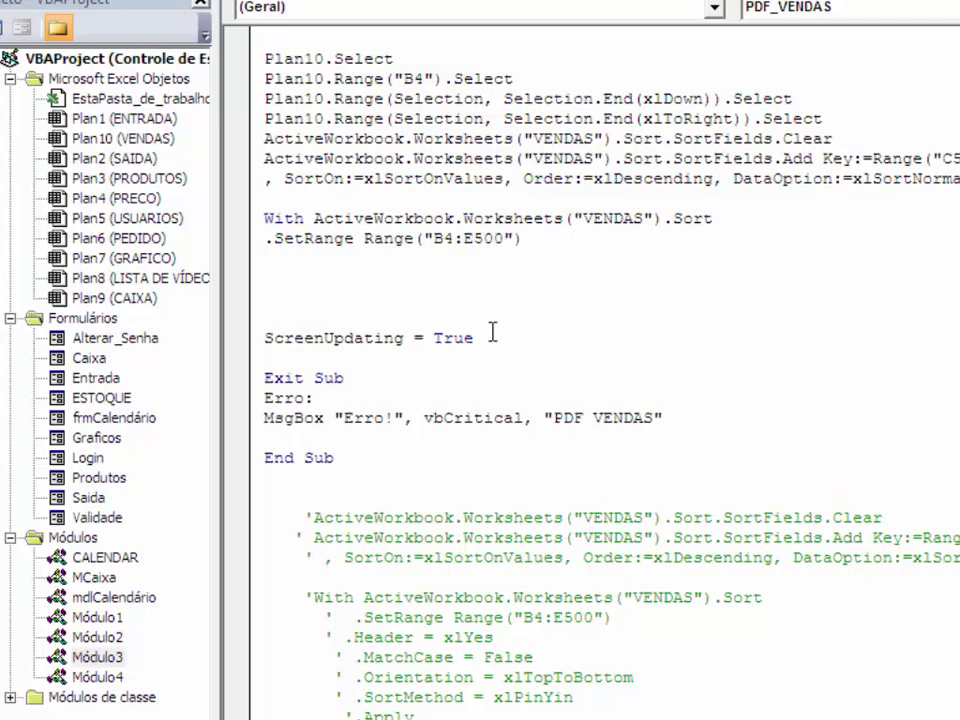
pyautogui.write('.Head')
pyautogui.write('er')
pyautogui.write(' = xl')
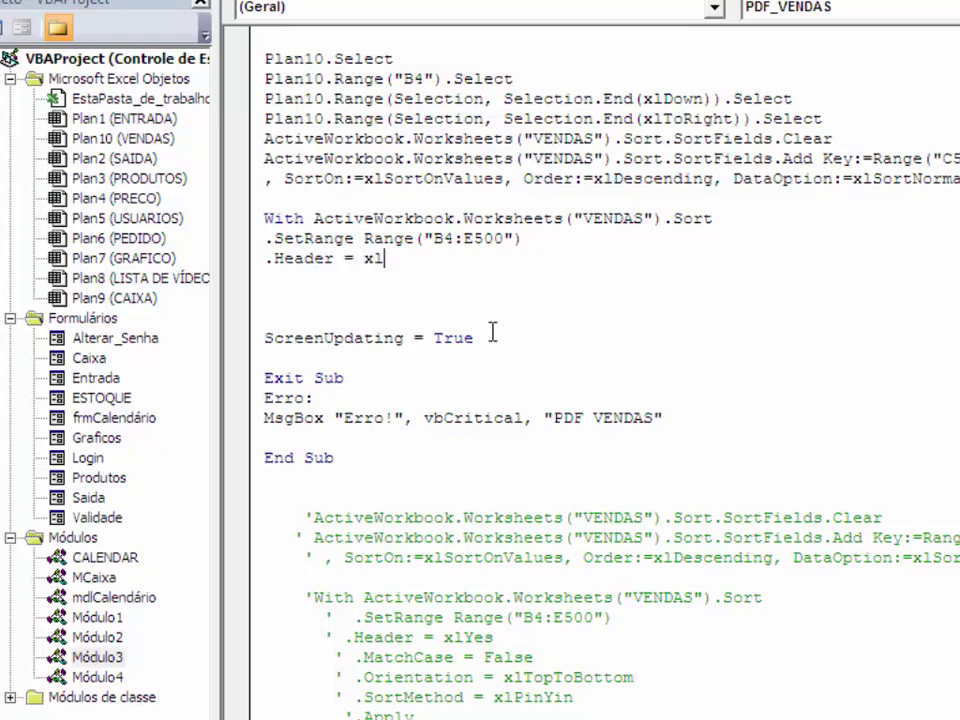
pyautogui.write('yes]')
pyautogui.press('Return')
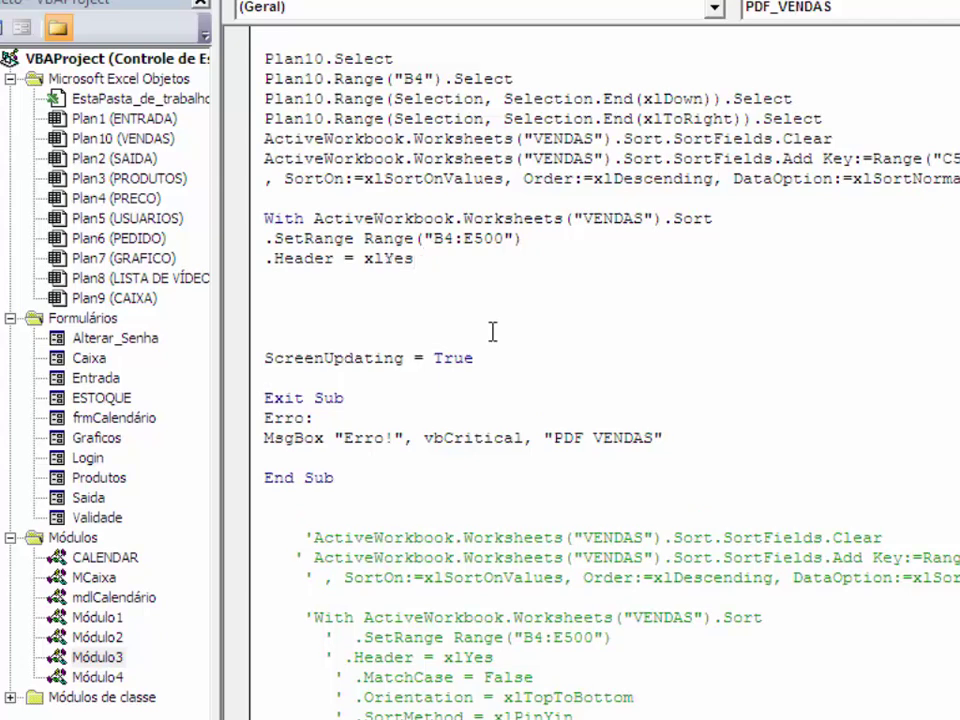
pyautogui.write('.')
pyautogui.write('Mat')
pyautogui.write('ch')
pyautogui.write('Case')
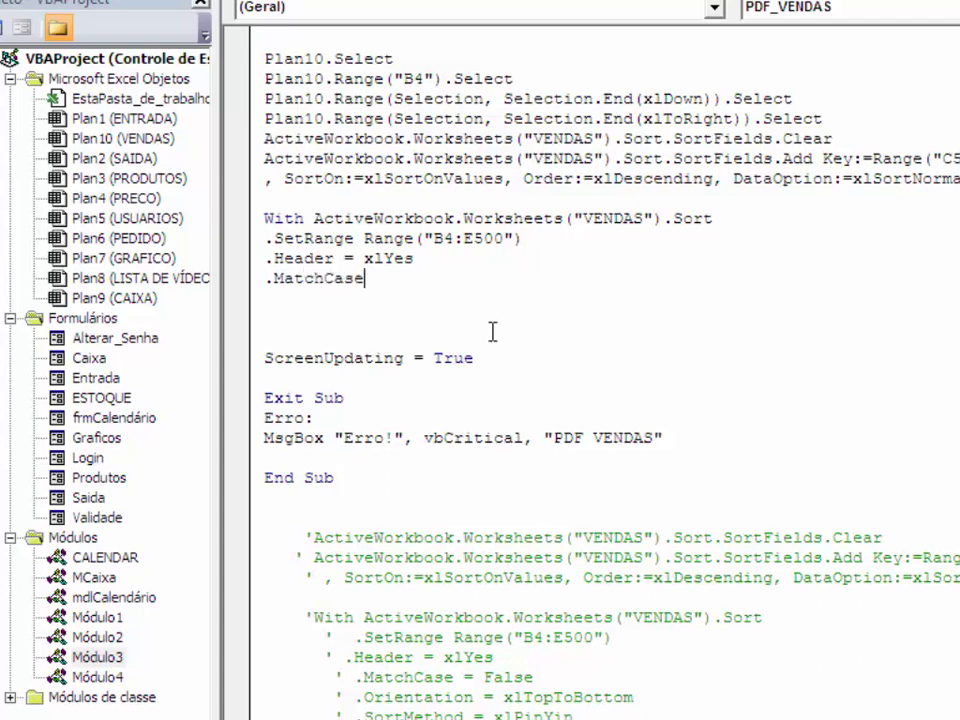
pyautogui.write(' = ')
pyautogui.write('false')
pyautogui.press('Return')
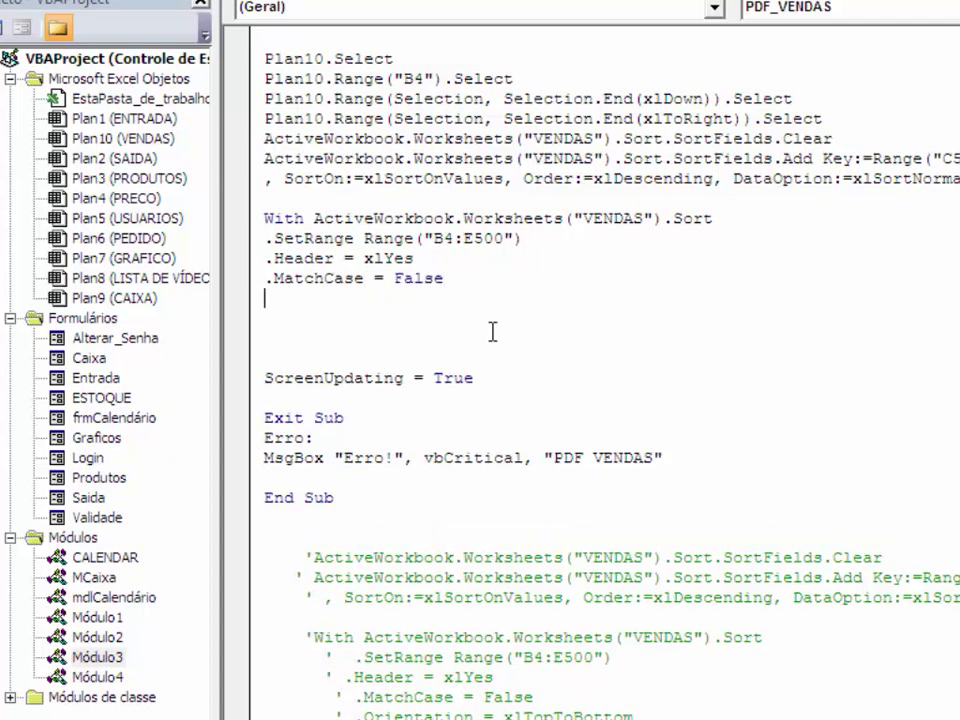
# Step: Add .Orientation = xlTopToBottom and begin the .SortMethod line
pyautogui.write('.')
pyautogui.write('O')
pyautogui.write('rientatios')
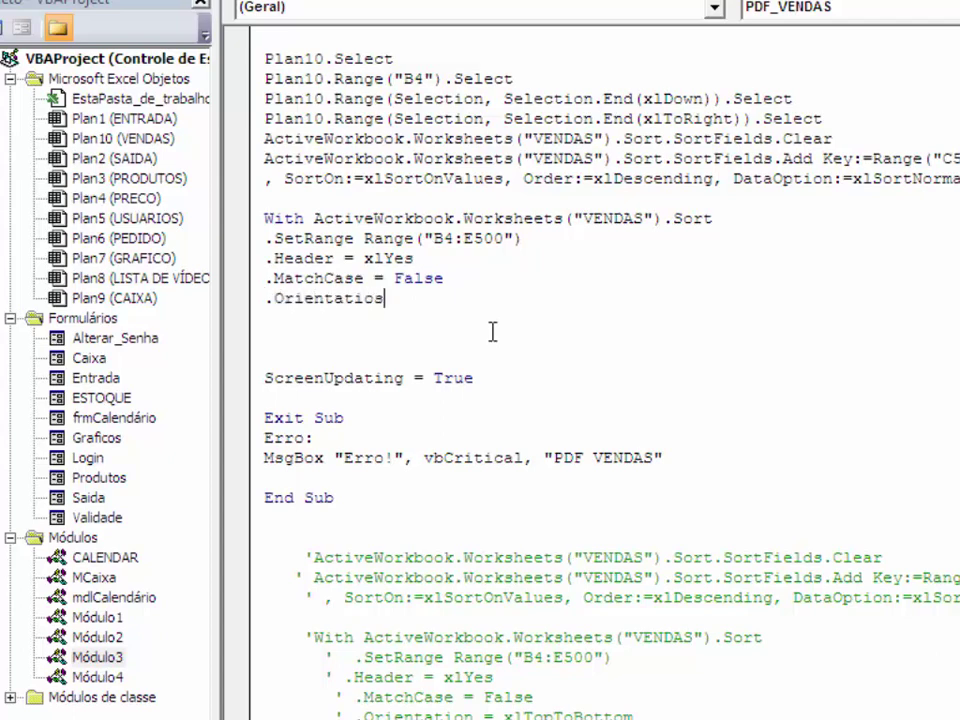
pyautogui.press('BackSpace')
pyautogui.write('n =')
pyautogui.write('xltop')
pyautogui.write('tobott')
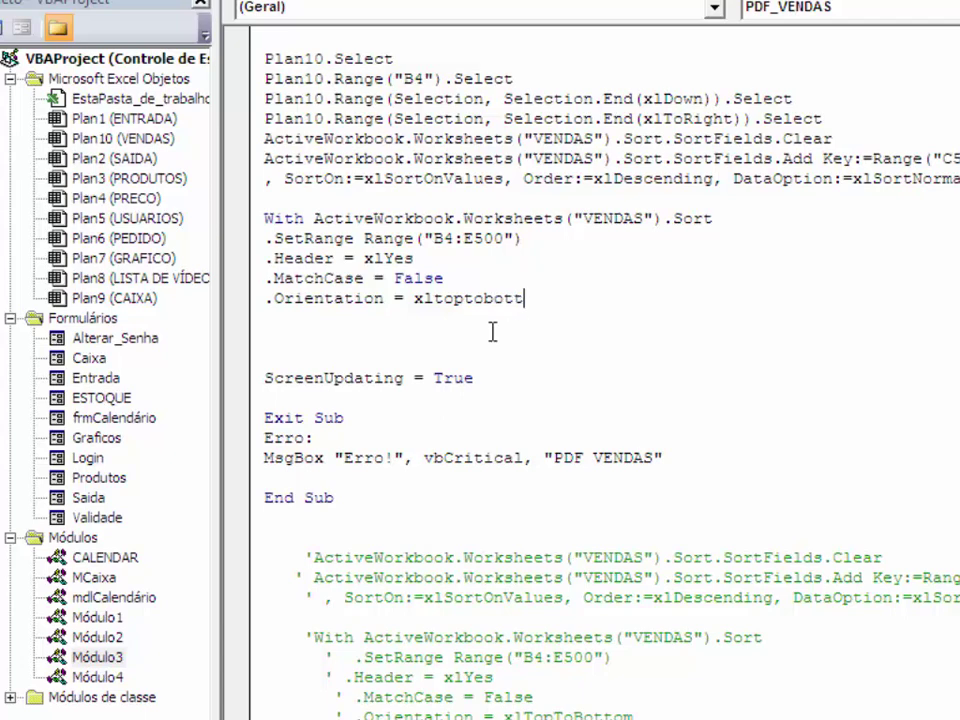
pyautogui.write('om')
pyautogui.press('Return')
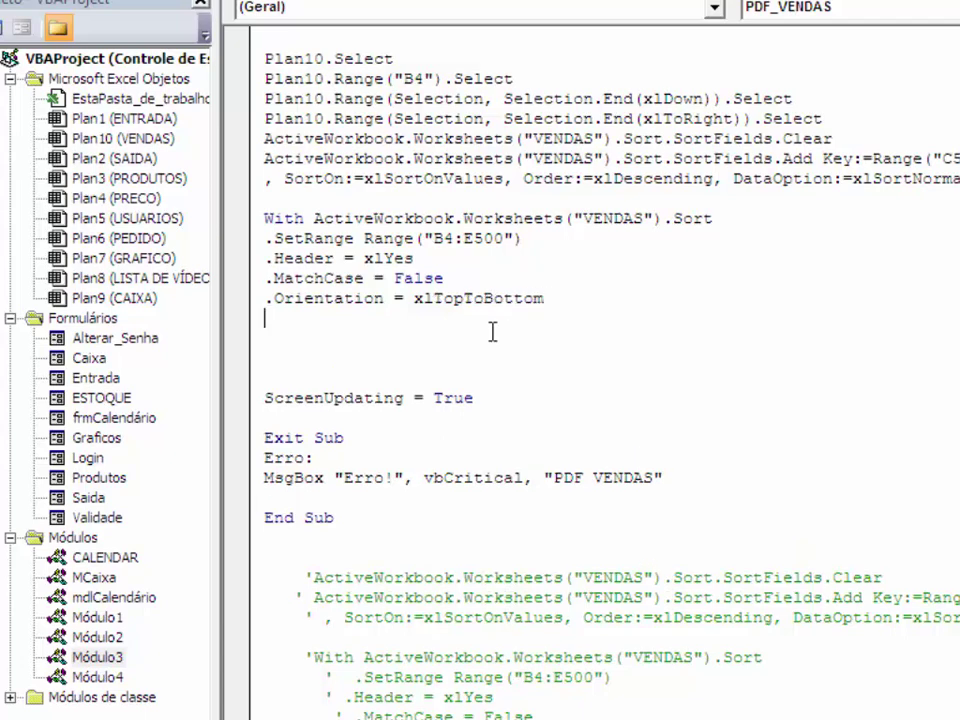
pyautogui.scroll(-1, 492, 332)
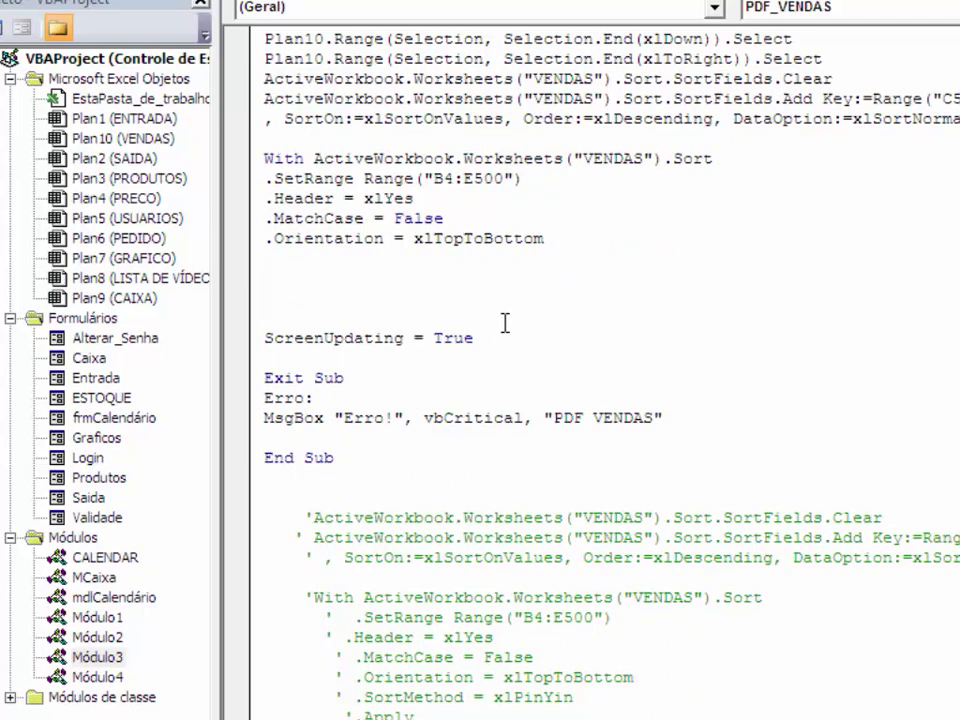
pyautogui.write('.SortM')
pyautogui.write('ethod = xl')
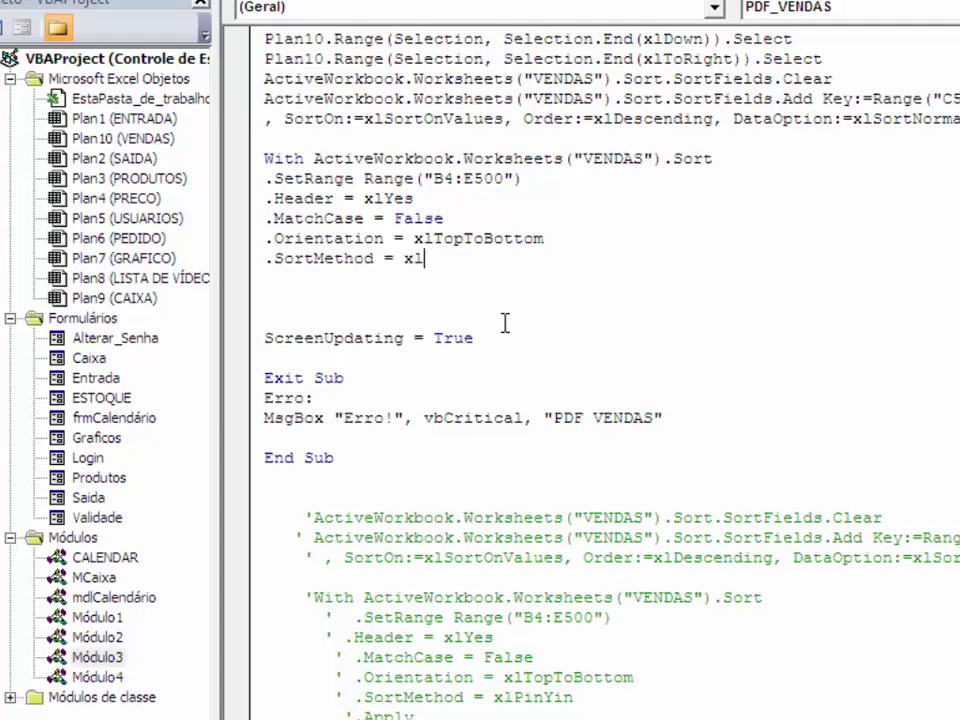
# Step: Set .SortMethod to xlPinYin and close the sort block with .Apply and End With
pyautogui.write('pinyin')
pyautogui.press('Return')
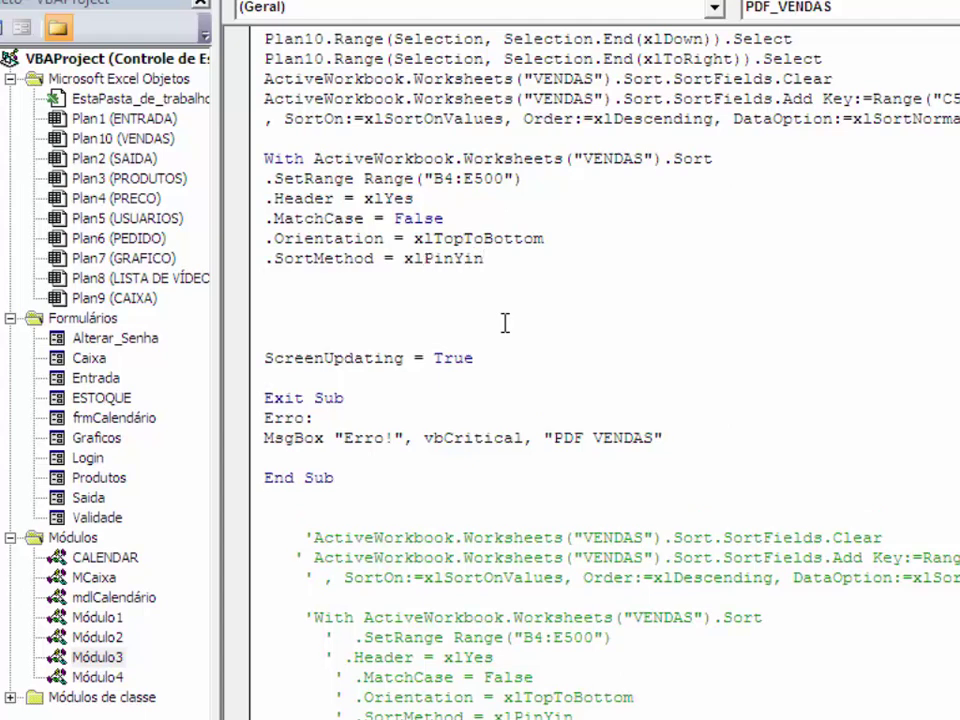
pyautogui.write('.A')
pyautogui.write('pply')
pyautogui.press('Return')
pyautogui.write('E')
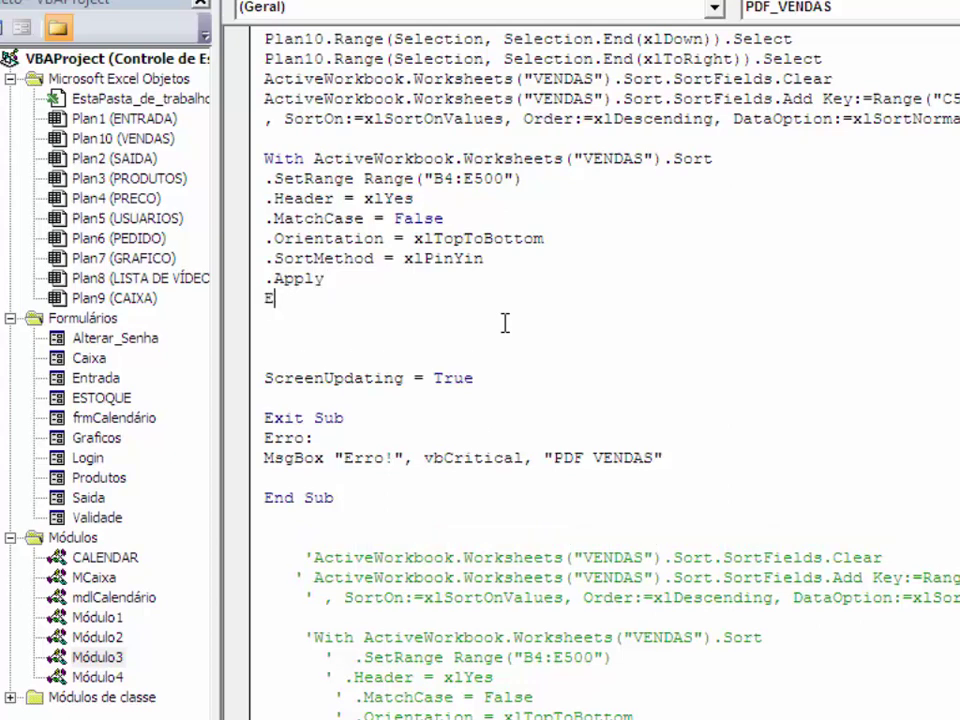
pyautogui.write('nd with')
pyautogui.press('Return')
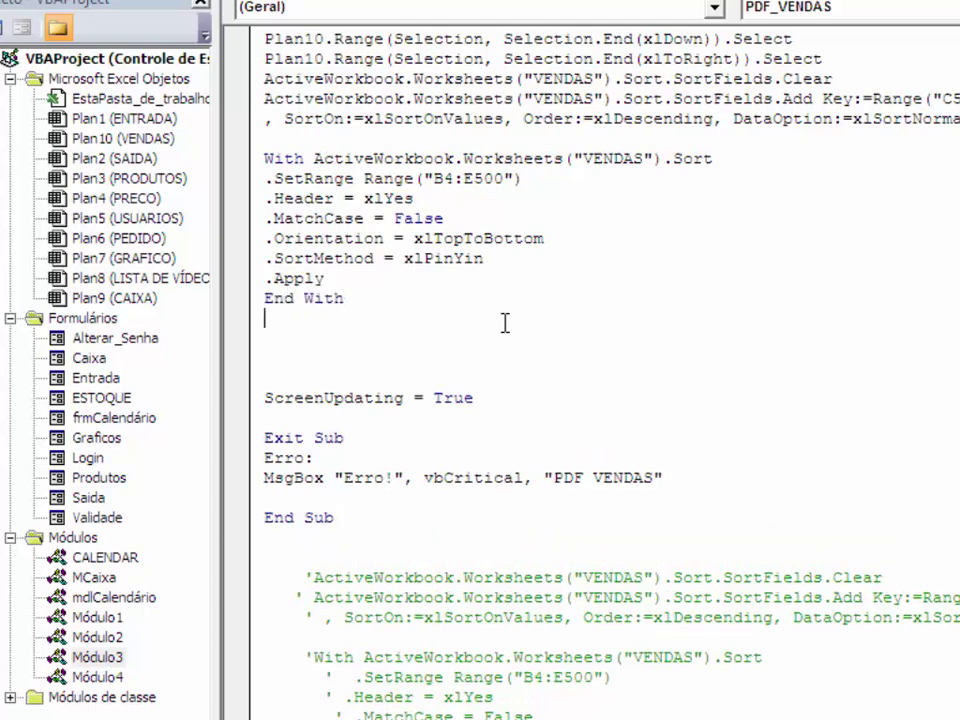
# Step: Review the old commented-out sort code below the macro, then return to the top
pyautogui.scroll(-3, 518, 322)
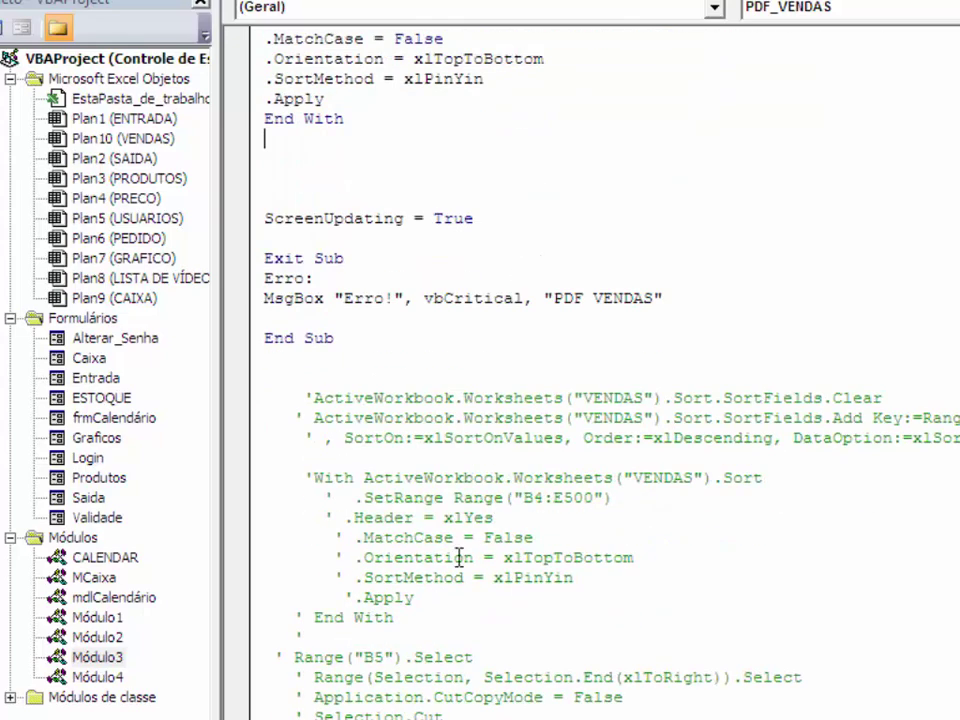
pyautogui.moveTo(407, 614); pyautogui.dragTo(229, 394)
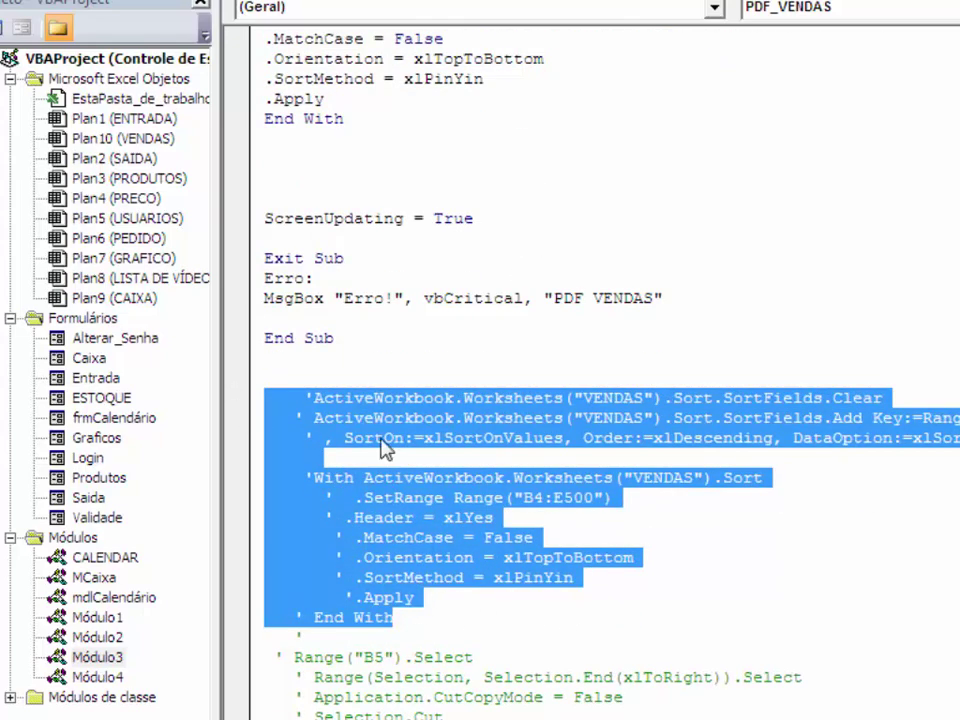
pyautogui.click(392, 358)
pyautogui.scroll(4, 394, 373)
pyautogui.scroll(4, 394, 373)
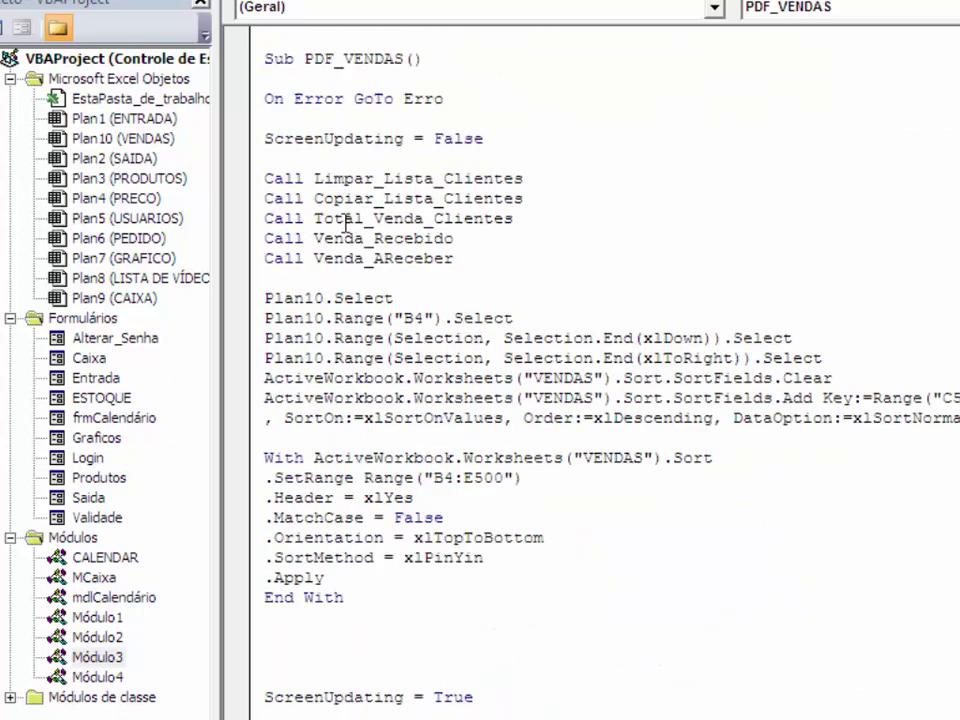
# Step: Step through PDF_VENDAS from its start to paste the client list and fill the VENDIDO column
pyautogui.click(275, 148)
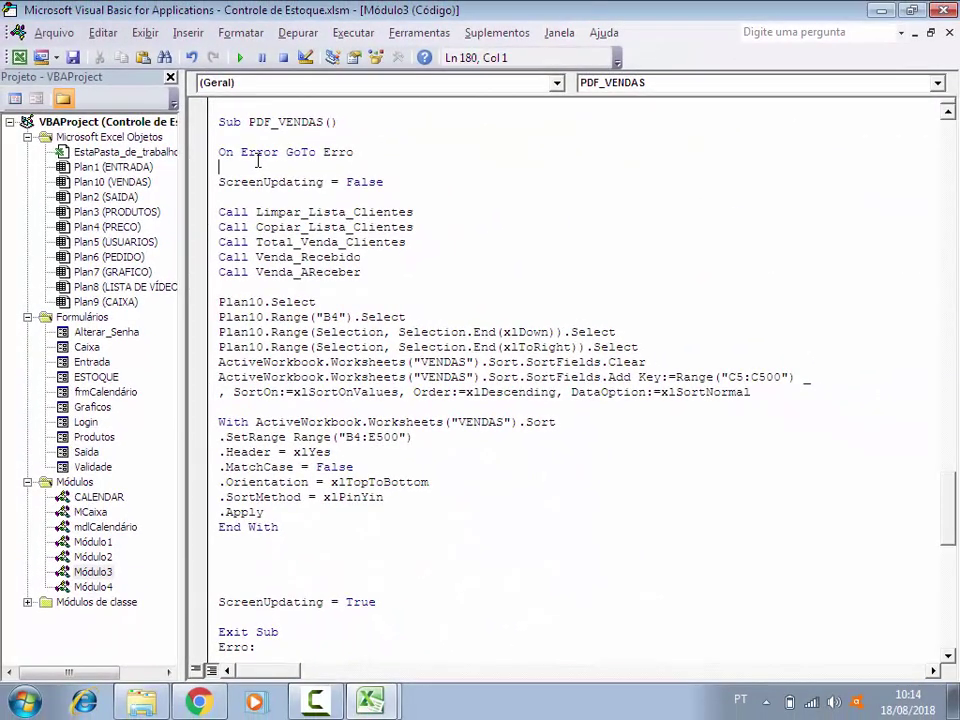
pyautogui.press('F8')
pyautogui.press('F8')
pyautogui.press('F8')
pyautogui.press('F8')
pyautogui.press('F8')
pyautogui.press('F8')
pyautogui.press('F8')
pyautogui.press('F8')
pyautogui.press('F8')
pyautogui.press('F8')
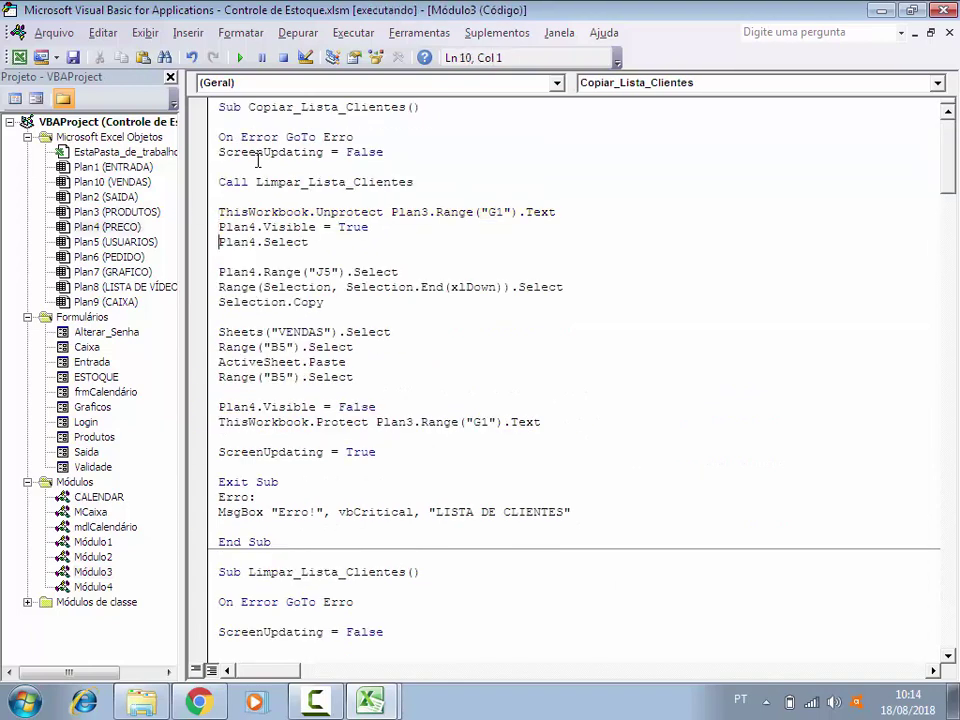
pyautogui.press('F8')
pyautogui.press('F8')
pyautogui.press('F8')
pyautogui.press('F8')
pyautogui.press('F8')
pyautogui.press('F8')
pyautogui.press('F8')
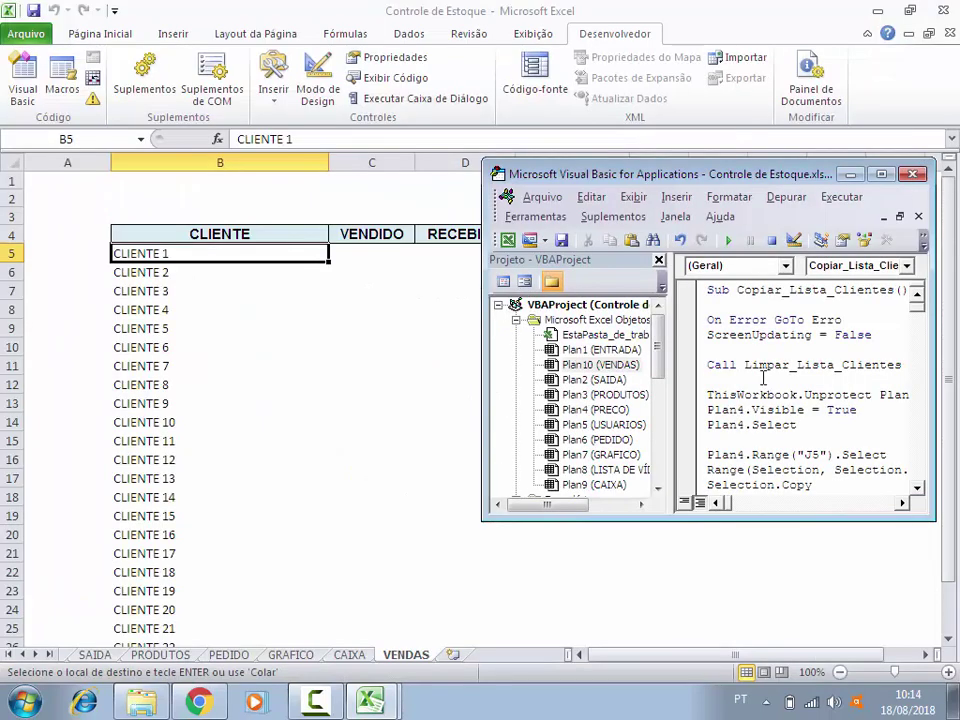
pyautogui.press('F8')
pyautogui.press('F8')
pyautogui.press('F8')
pyautogui.press('F8')
pyautogui.press('F8')
pyautogui.press('F8')
pyautogui.press('F8')
pyautogui.press('F8')
pyautogui.press('F8')
pyautogui.press('F8')
pyautogui.press('F8')
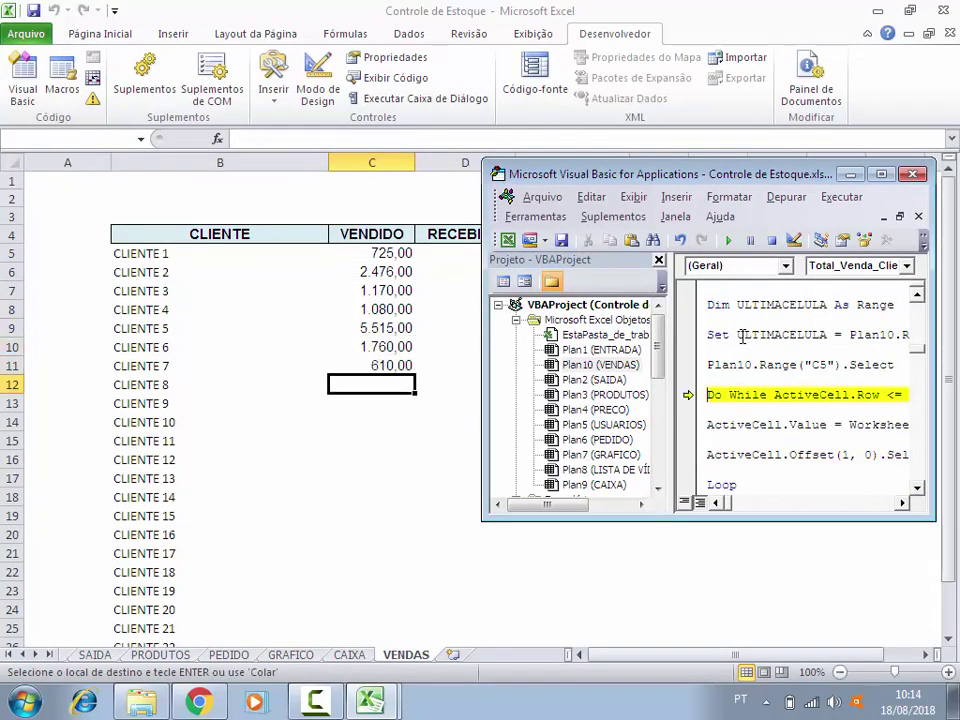
pyautogui.press('F8')
pyautogui.press('F8')
pyautogui.press('F8')
pyautogui.press('F8')
pyautogui.press('F8')
pyautogui.press('F8')
pyautogui.press('F8')
pyautogui.press('F8')
pyautogui.press('F8')
pyautogui.press('F8')
pyautogui.press('F8')
pyautogui.press('F8')
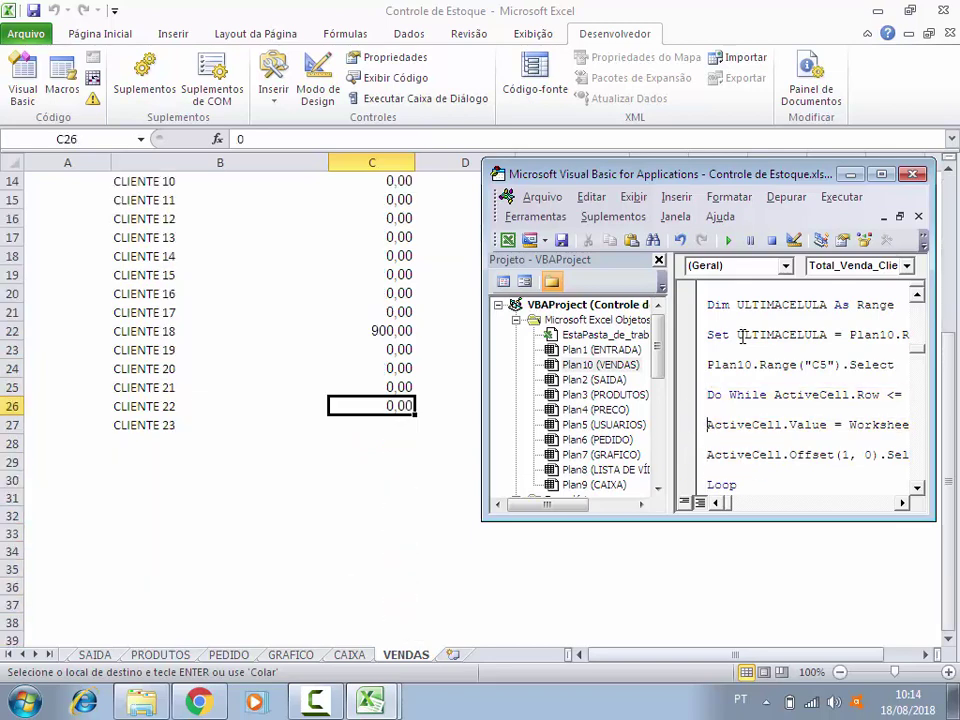
pyautogui.press('F8')
pyautogui.press('F8')
pyautogui.press('F8')
pyautogui.press('F8')
pyautogui.press('F8')
pyautogui.press('F8')
pyautogui.press('F8')
pyautogui.press('F8')
pyautogui.press('F8')
pyautogui.press('F8')
pyautogui.press('F8')
pyautogui.press('F8')
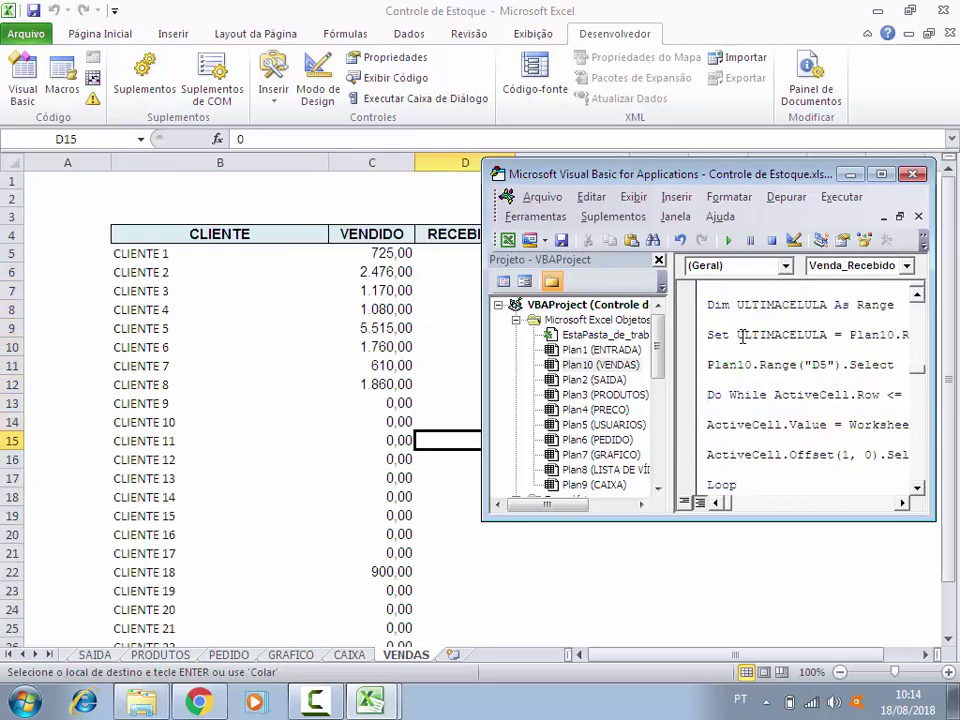
pyautogui.press('F8')
pyautogui.press('F8')
pyautogui.press('F8')
pyautogui.press('F8')
pyautogui.press('F8')
pyautogui.press('F8')
pyautogui.press('F8')
pyautogui.press('F8')
pyautogui.press('F8')
pyautogui.press('F8')
pyautogui.press('F8')
pyautogui.press('F8')
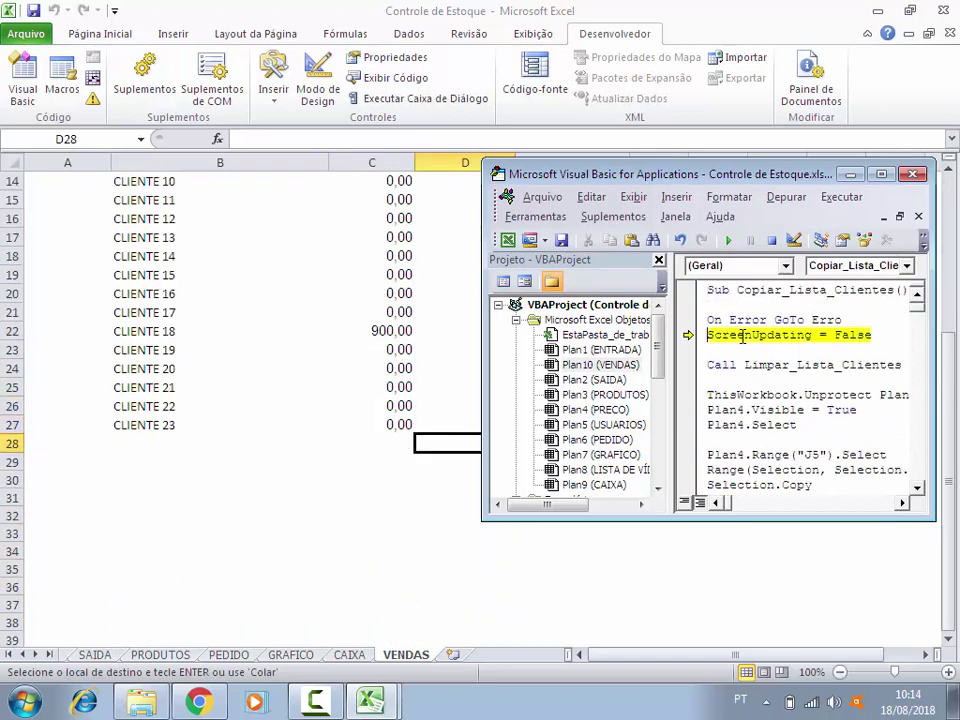
pyautogui.press('F8')
pyautogui.press('F8')
pyautogui.press('F8')
pyautogui.press('F8')
pyautogui.press('F8')
pyautogui.press('F8')
pyautogui.press('F8')
pyautogui.press('F8')
pyautogui.press('F8')
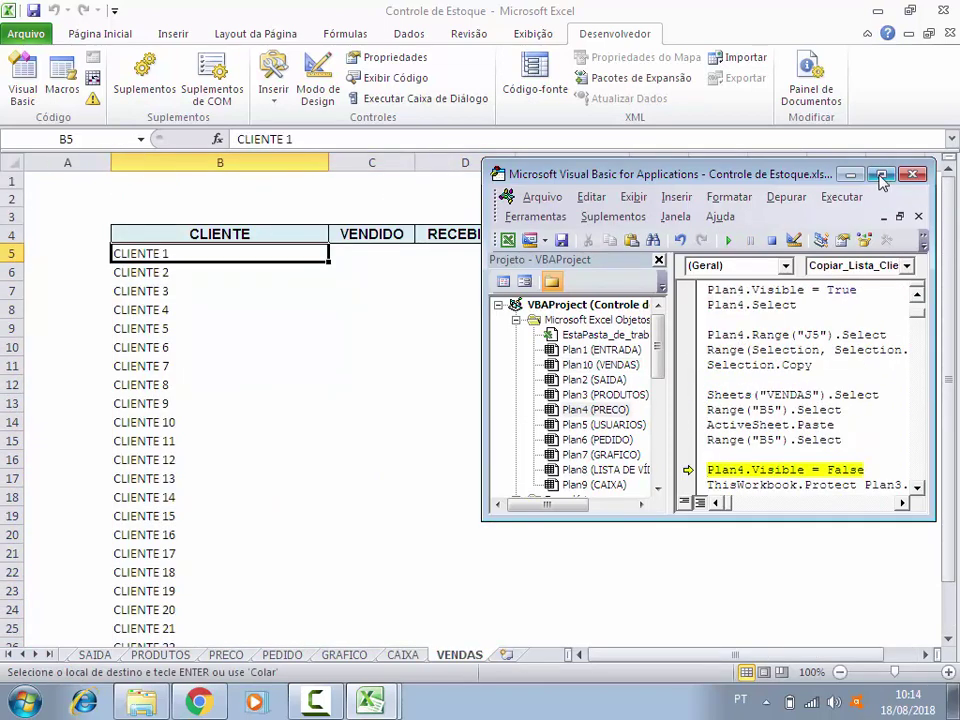
pyautogui.press('F8')
pyautogui.press('F8')
pyautogui.press('F8')
pyautogui.press('F8')
pyautogui.press('F8')
pyautogui.press('F8')
pyautogui.press('F8')
pyautogui.press('F8')
pyautogui.press('F8')
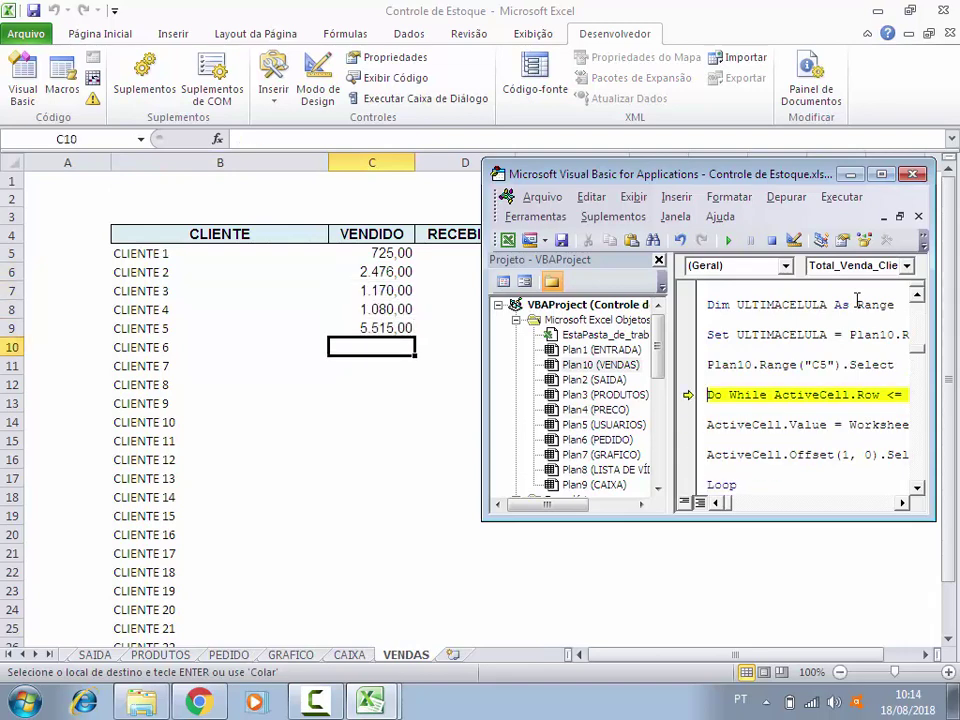
pyautogui.press('F8')
pyautogui.press('F8')
pyautogui.press('F8')
pyautogui.press('F8')
pyautogui.press('F8')
pyautogui.press('F8')
pyautogui.press('F8')
pyautogui.press('F8')
pyautogui.press('F8')
pyautogui.press('F8')
pyautogui.press('F8')
pyautogui.press('F8')
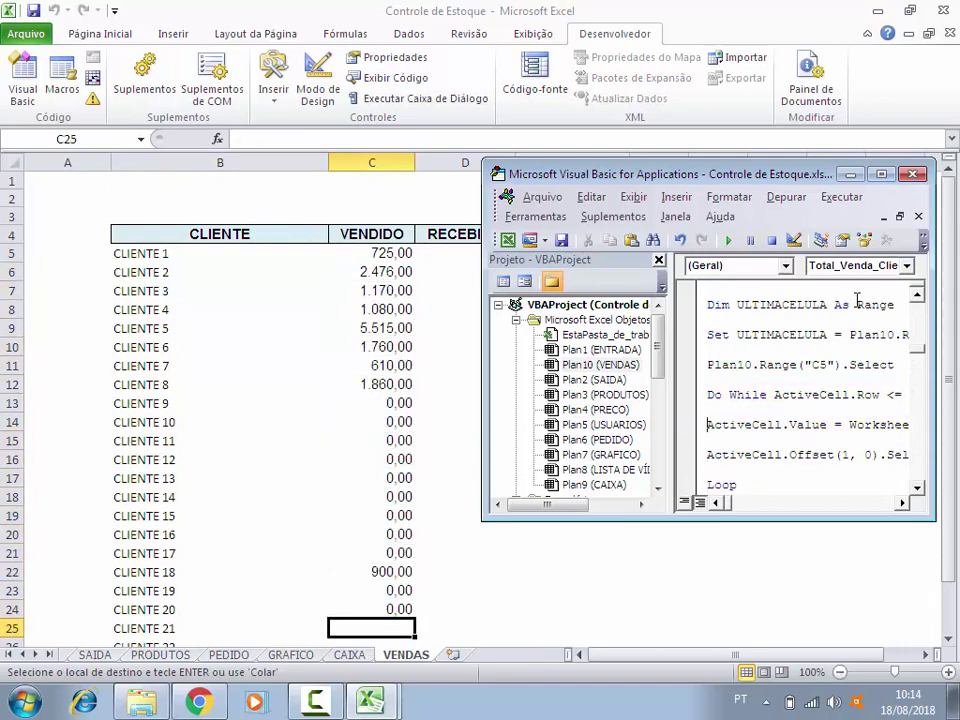
pyautogui.press('F8')
pyautogui.press('F8')
pyautogui.press('F8')
pyautogui.press('F8')
pyautogui.press('F8')
pyautogui.press('F8')
pyautogui.press('F8')
pyautogui.press('F8')
pyautogui.press('F8')
pyautogui.press('F8')
pyautogui.press('F8')
pyautogui.press('F8')
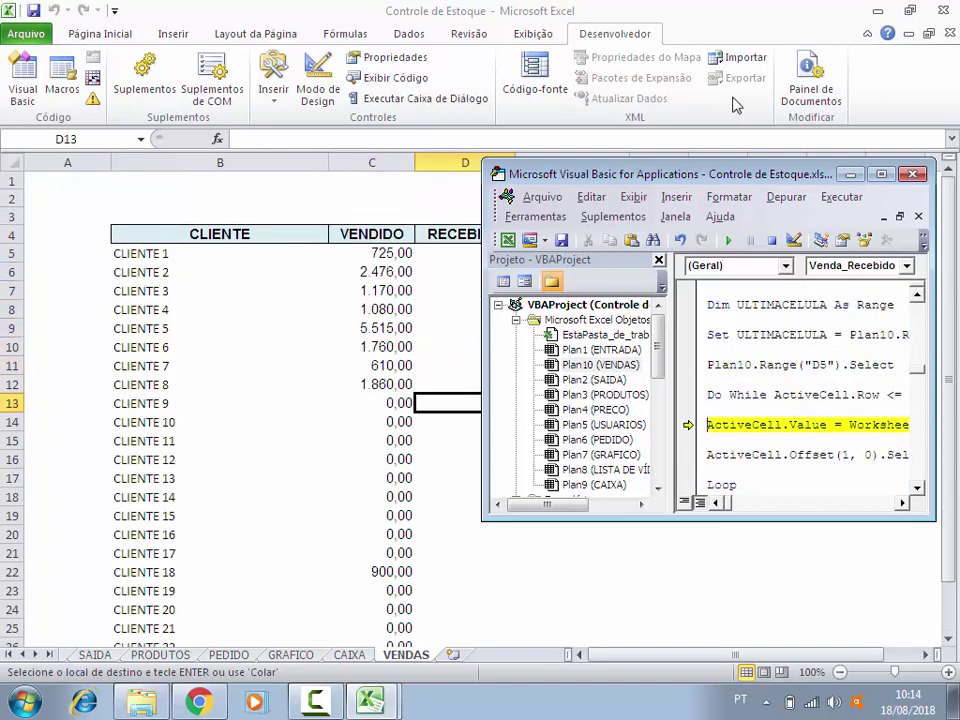
# Step: Keep stepping with the code window moved aside to fill the RECEBIDO and A RECEBER columns
pyautogui.moveTo(615, 174); pyautogui.dragTo(162, 125)
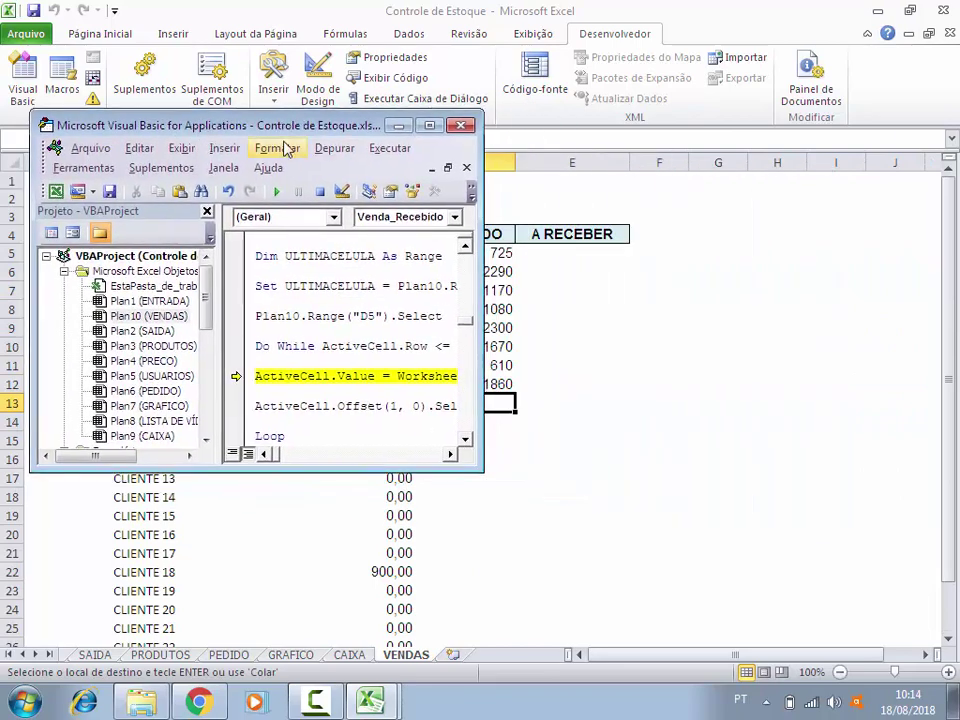
pyautogui.press('F8')
pyautogui.press('F8')
pyautogui.press('F8')
pyautogui.press('F8')
pyautogui.press('F8')
pyautogui.press('F8')
pyautogui.press('F8')
pyautogui.press('F8')
pyautogui.press('F8')
pyautogui.press('F8')
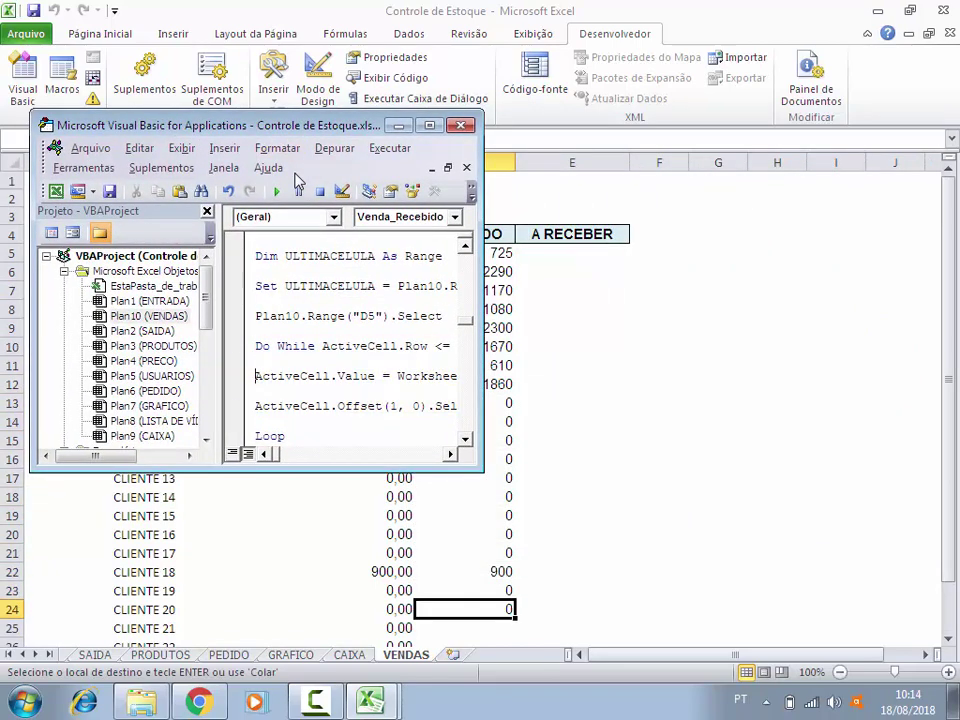
pyautogui.press('F8')
pyautogui.press('F8')
pyautogui.press('F8')
pyautogui.press('F8')
pyautogui.press('F8')
pyautogui.press('F8')
pyautogui.press('F8')
pyautogui.press('F8')
pyautogui.press('F8')
pyautogui.press('F8')
pyautogui.press('F8')
pyautogui.press('F8')
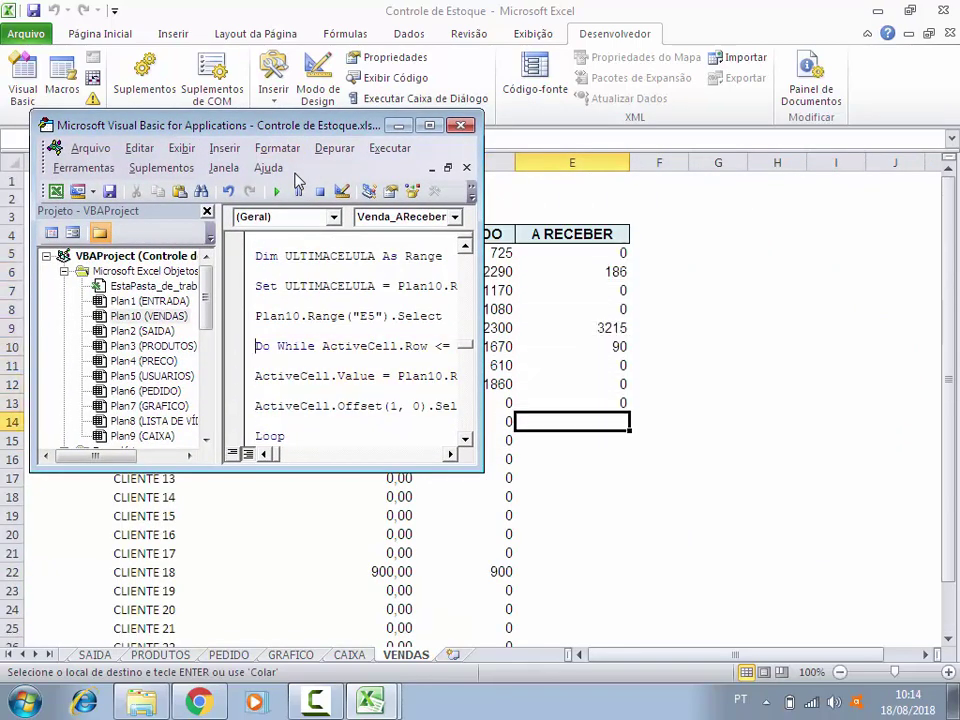
pyautogui.press('F8')
pyautogui.press('F8')
pyautogui.press('F8')
pyautogui.press('F8')
pyautogui.press('F8')
pyautogui.press('F8')
pyautogui.press('F8')
pyautogui.press('F8')
pyautogui.press('F8')
pyautogui.press('F8')
pyautogui.press('F8')
pyautogui.press('F8')
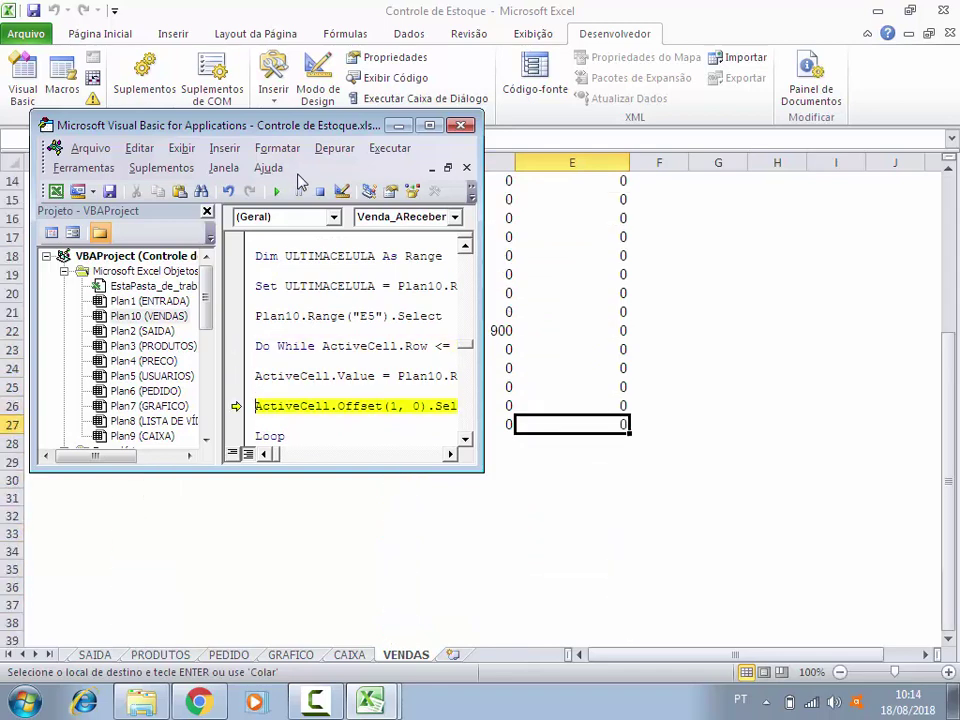
pyautogui.press('F8')
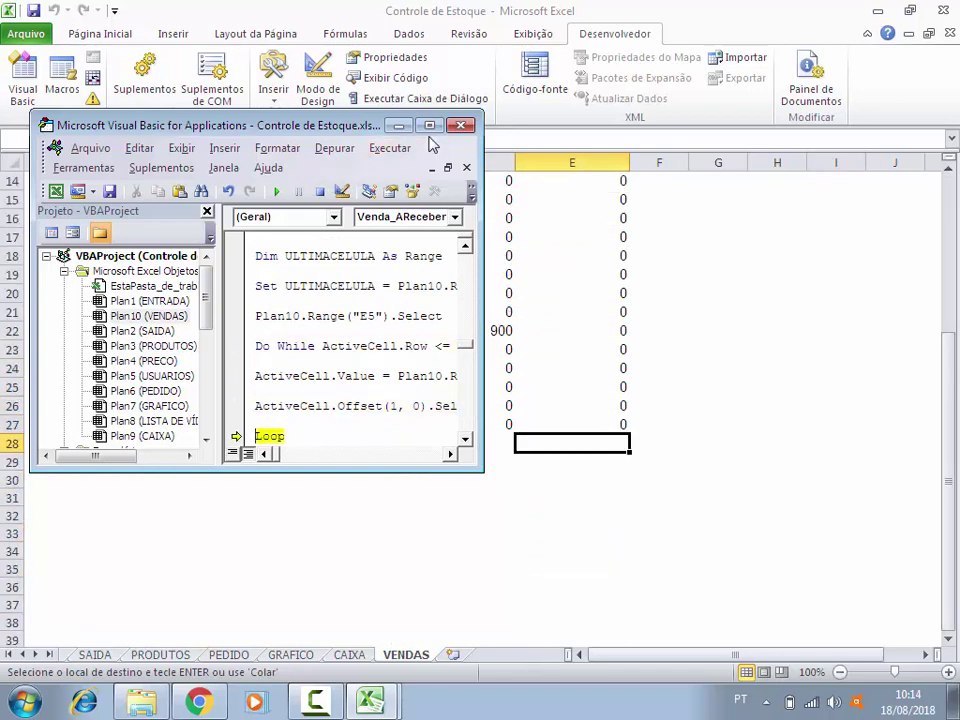
pyautogui.click(429, 125)
pyautogui.press('F8')
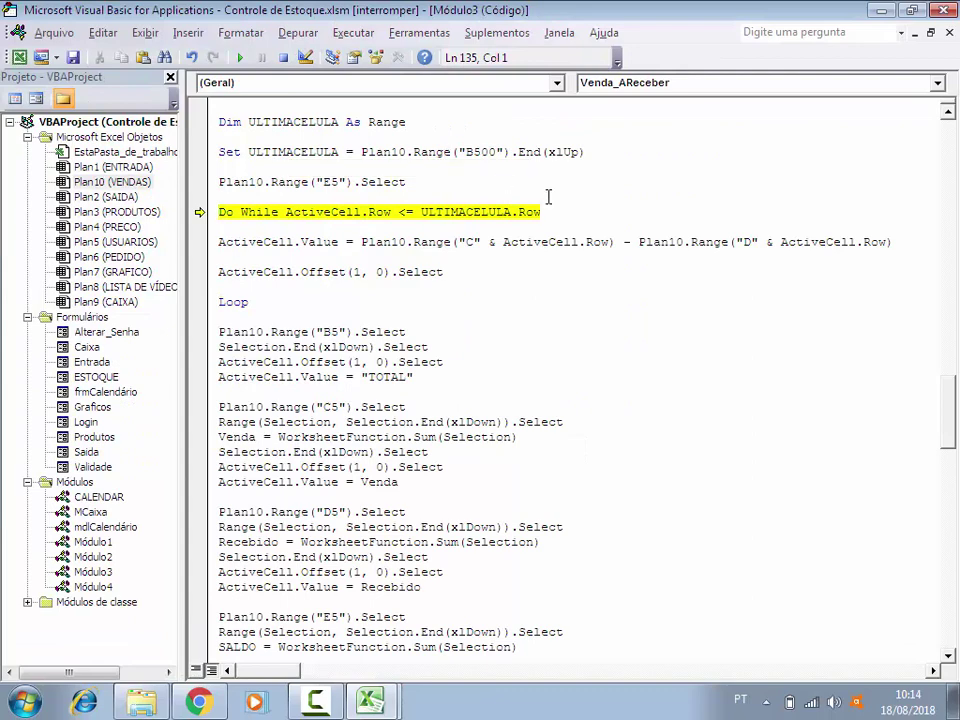
# Step: Step through the TOTAL row calculations, including the SALDO and A RECEBER total 3491
pyautogui.press('F8')
pyautogui.press('F8')
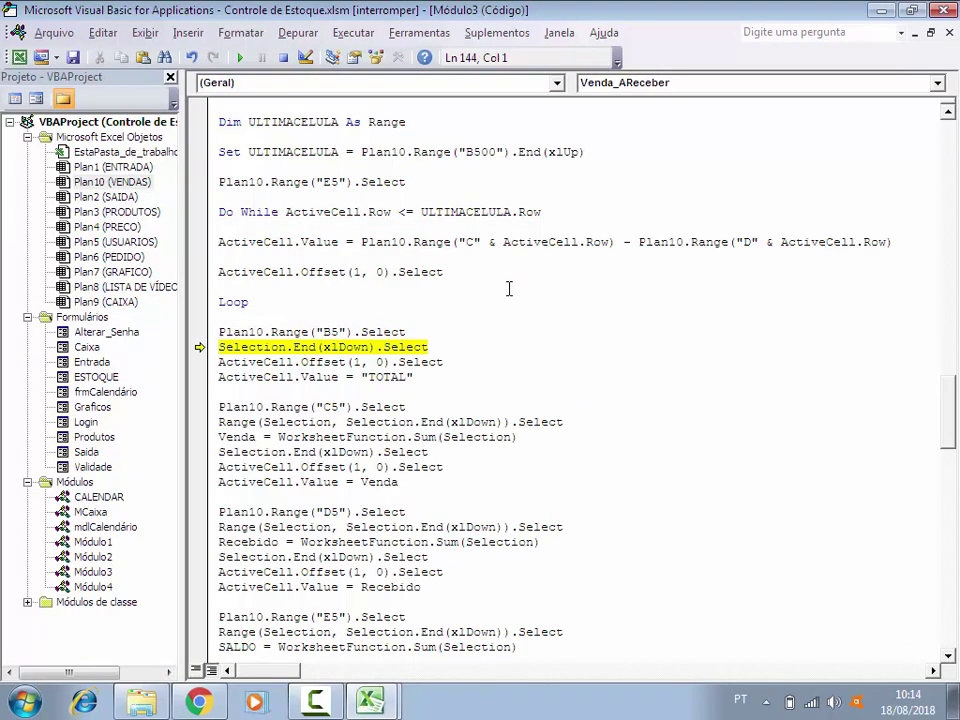
pyautogui.press('F8')
pyautogui.press('F8')
pyautogui.press('F8')
pyautogui.press('F8')
pyautogui.press('F8')
pyautogui.press('F8')
pyautogui.press('F8')
pyautogui.press('F8')
pyautogui.press('F8')
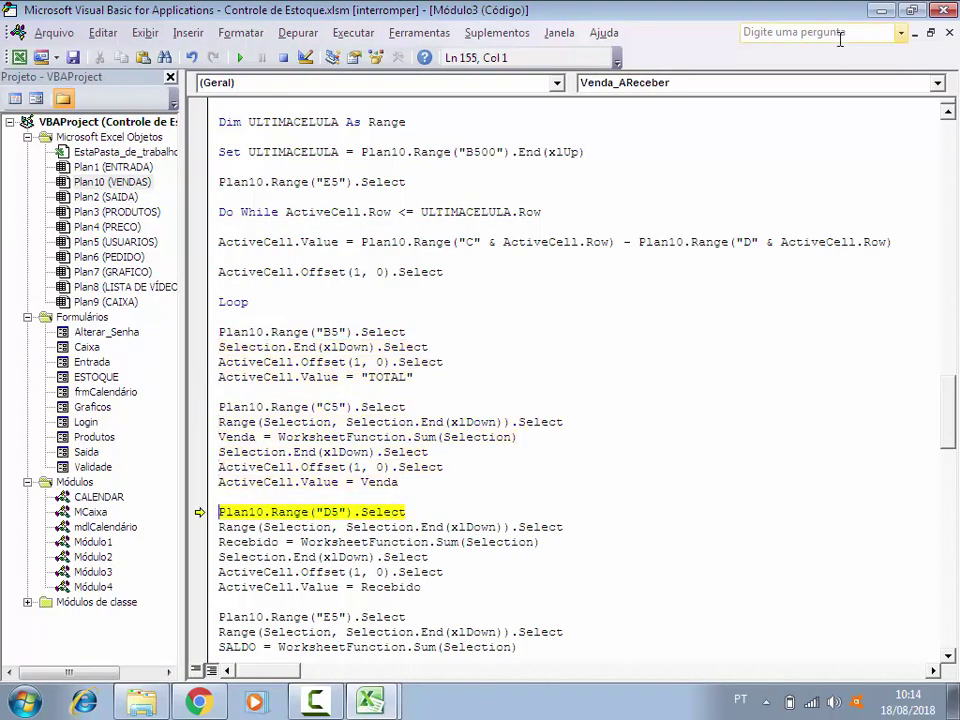
pyautogui.click(910, 10)
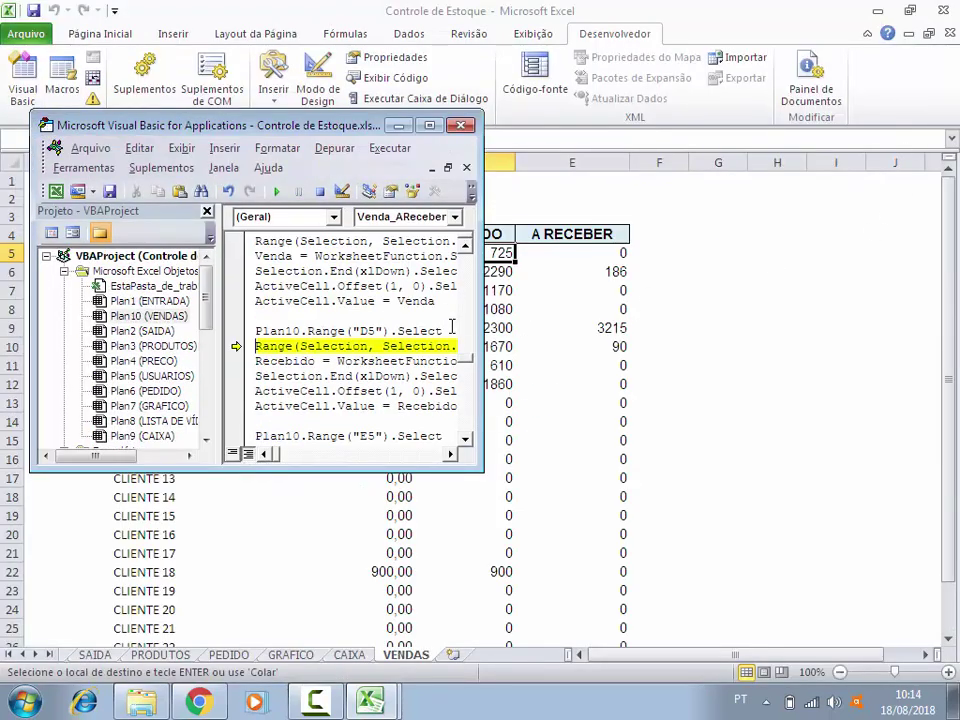
pyautogui.press('F8')
pyautogui.press('F8')
pyautogui.press('F8')
pyautogui.press('F8')
pyautogui.press('F8')
pyautogui.press('F8')
pyautogui.press('F8')
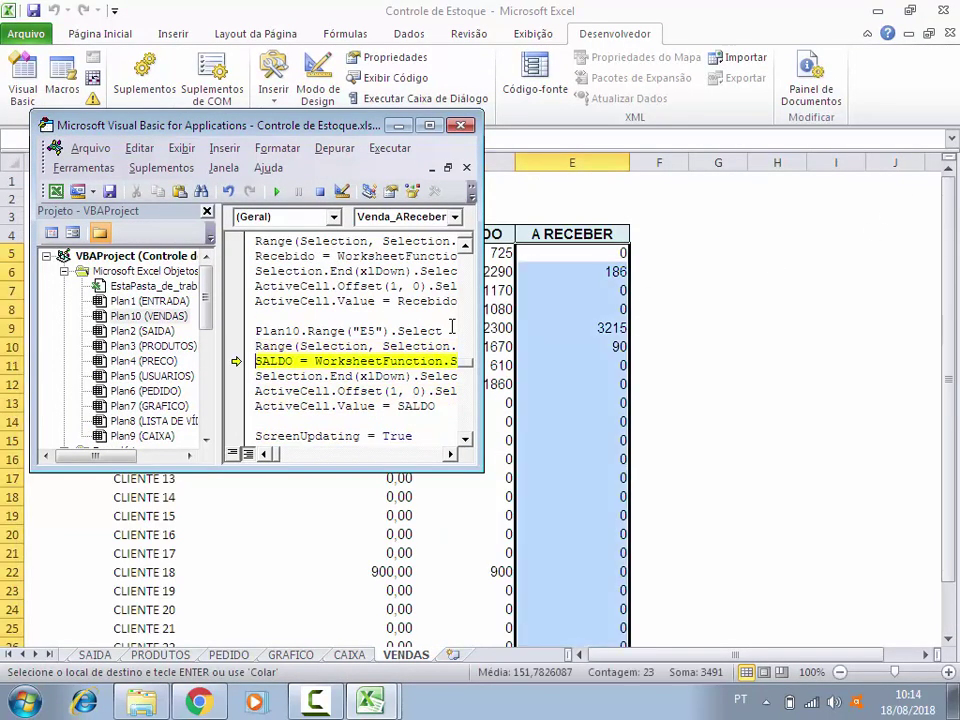
pyautogui.press('F8')
pyautogui.press('F8')
pyautogui.press('F8')
pyautogui.press('F8')
pyautogui.press('F8')
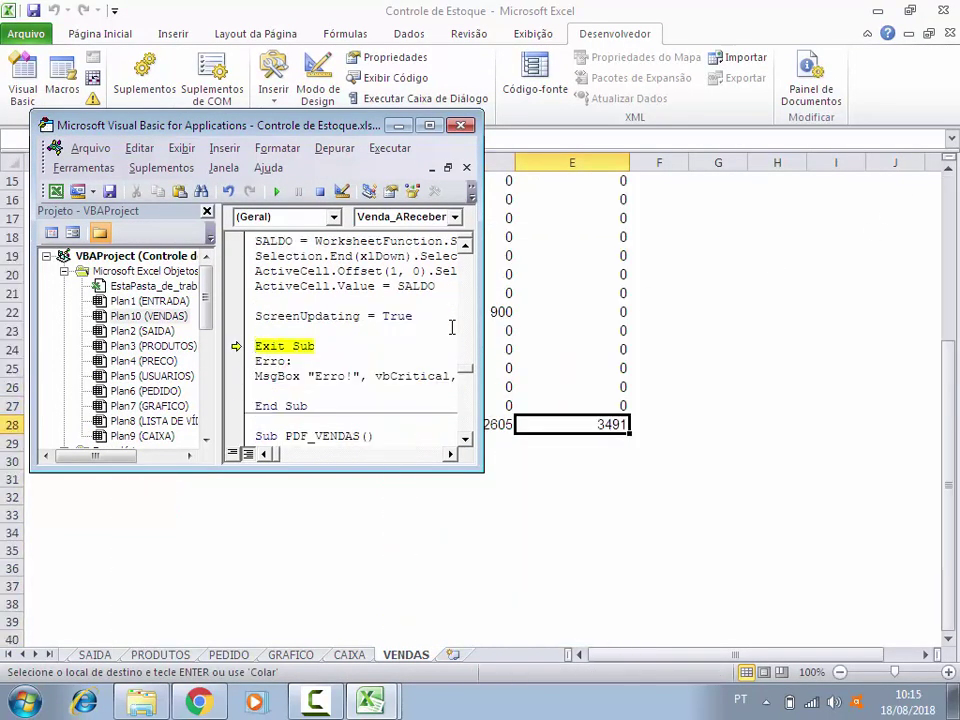
pyautogui.press('F8')
pyautogui.press('F8')
pyautogui.press('F8')
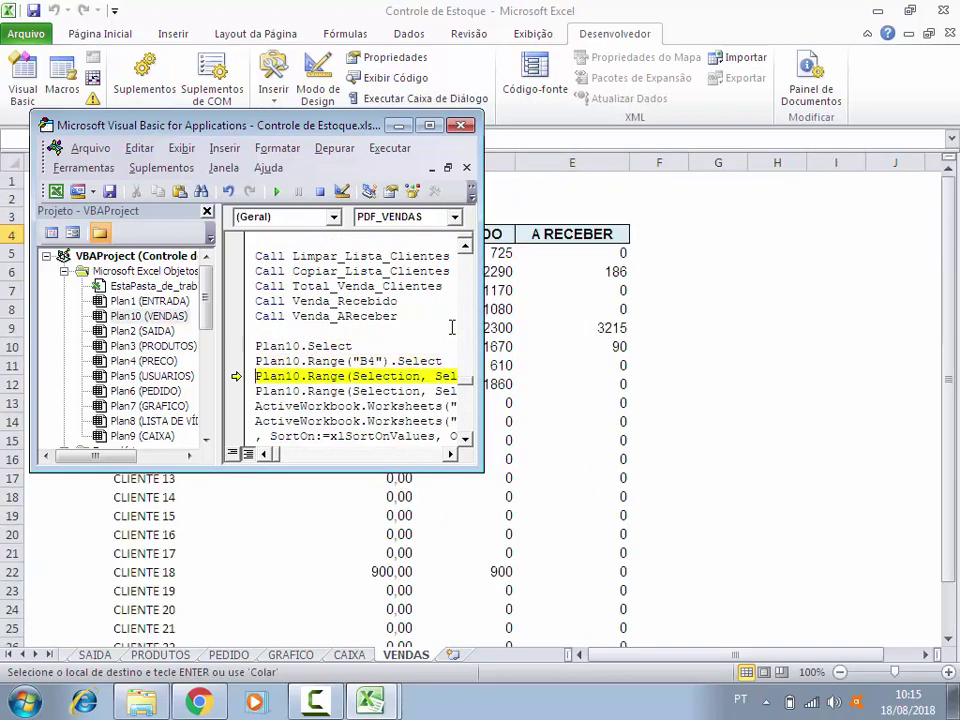
pyautogui.press('F8')
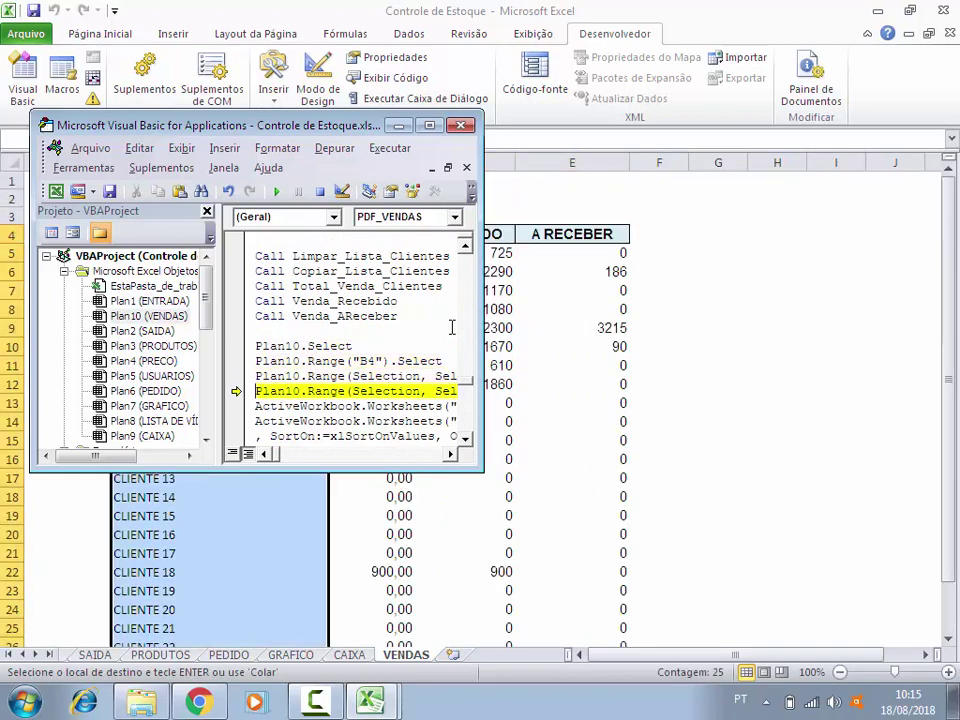
# Step: Step through the table selection and sort settings until the sort is applied
pyautogui.moveTo(218, 127); pyautogui.dragTo(631, 73)
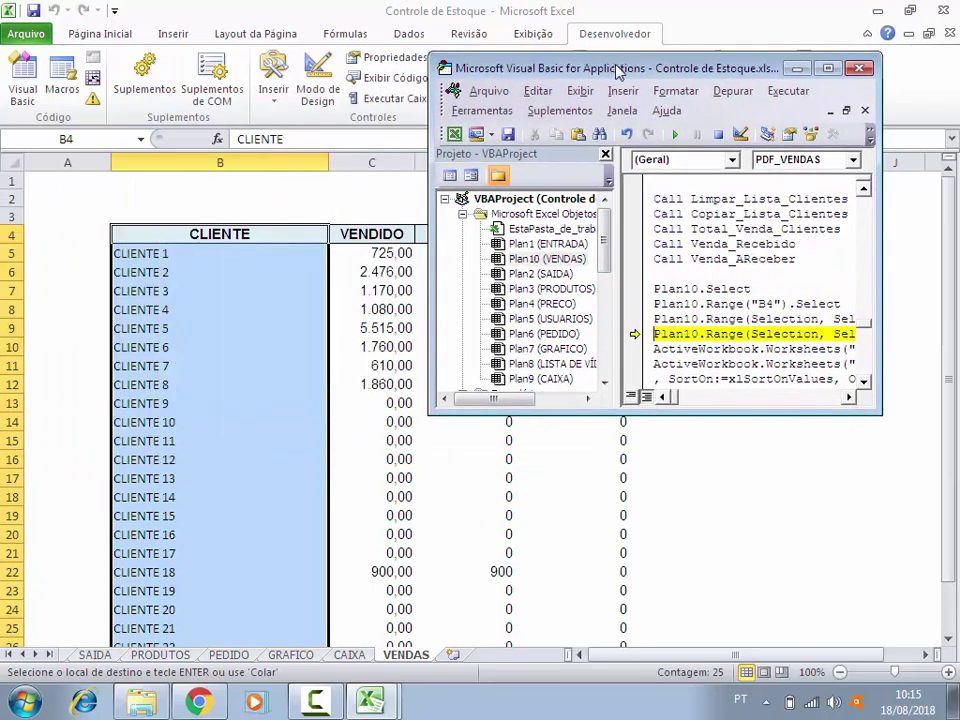
pyautogui.press('F8')
pyautogui.press('F8')
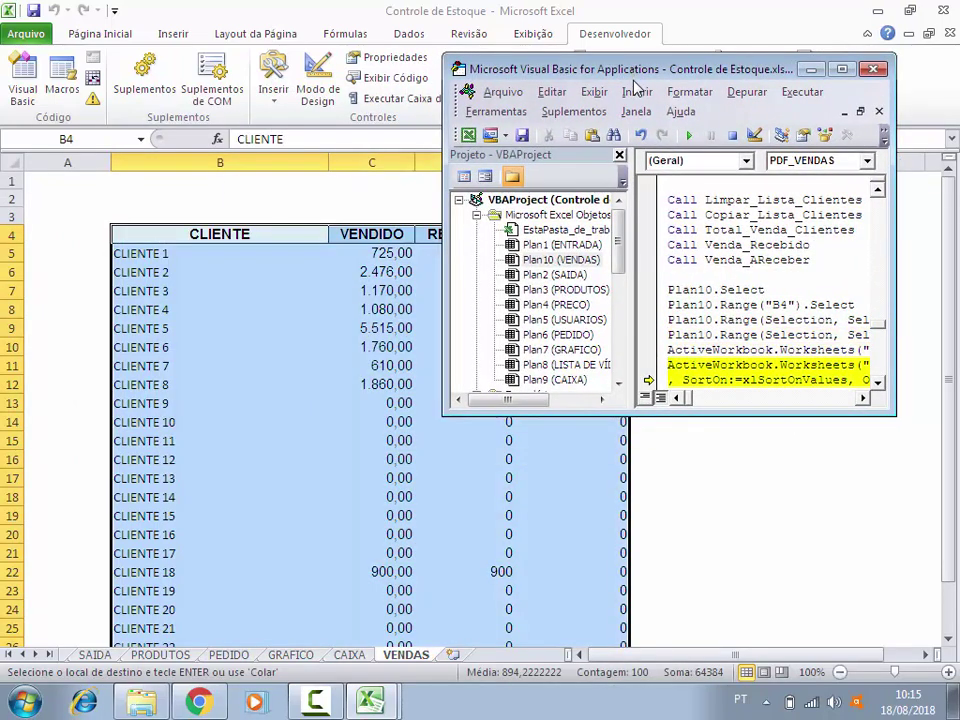
pyautogui.press('F8')
pyautogui.press('F8')
pyautogui.press('F8')
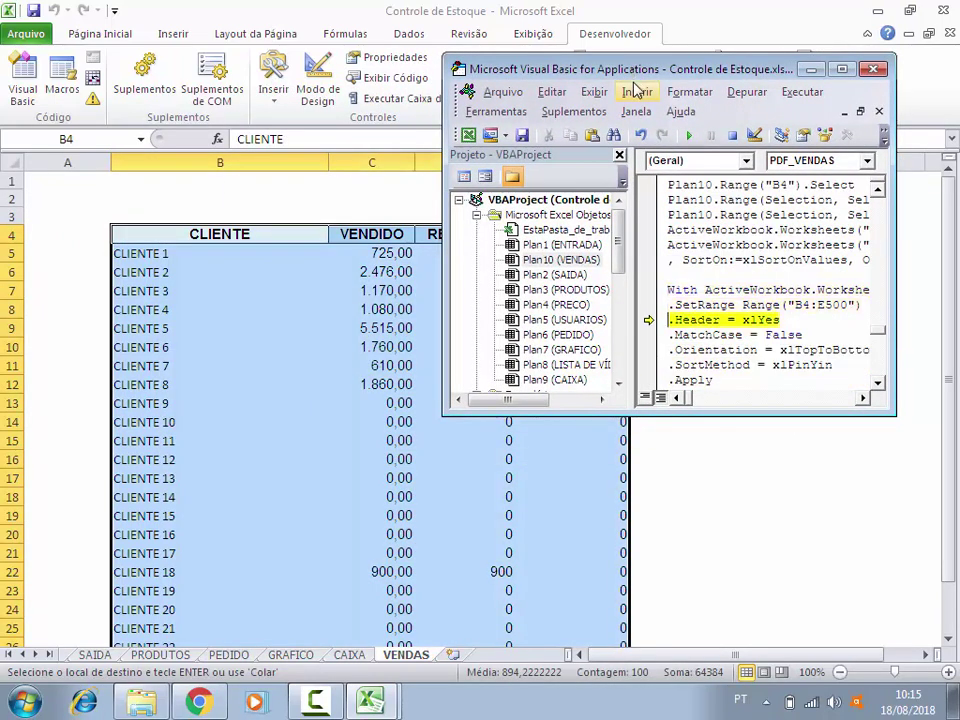
pyautogui.press('F8')
pyautogui.press('F8')
pyautogui.press('F8')
pyautogui.press('F8')
pyautogui.press('F8')
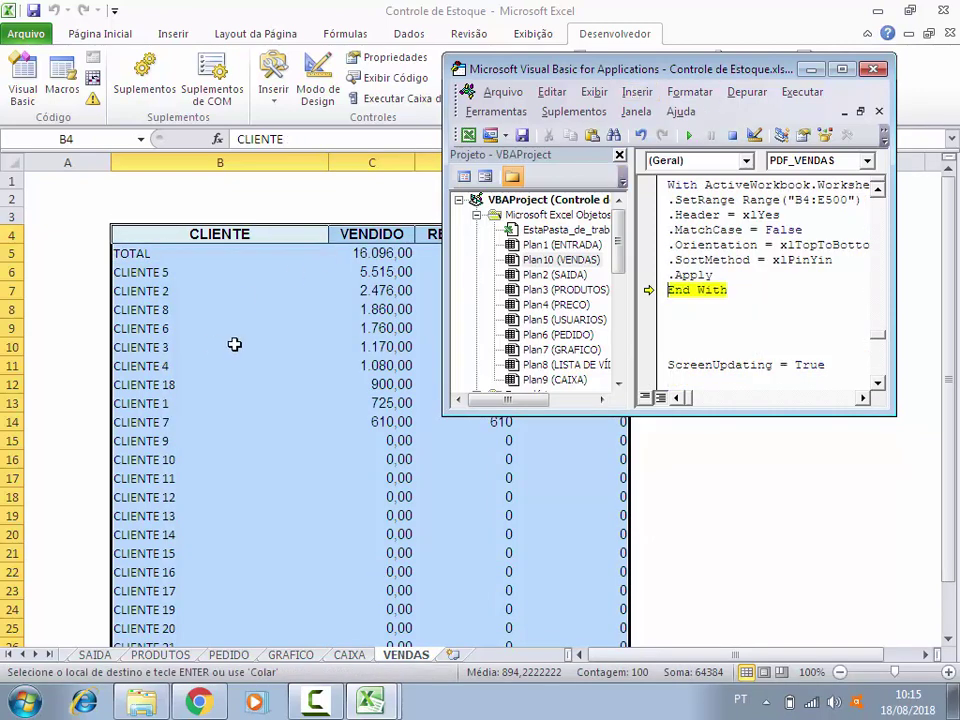
pyautogui.press('F8')
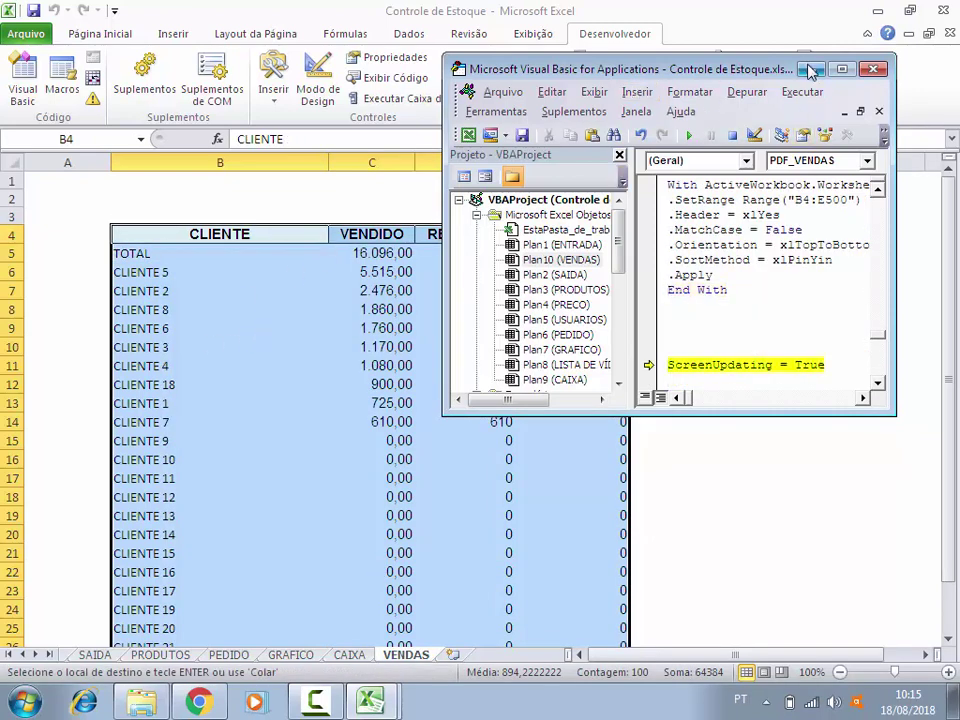
# Step: Inspect the TOTAL row B5:E5 at the top and the last rows of the sorted table
pyautogui.click(810, 70)
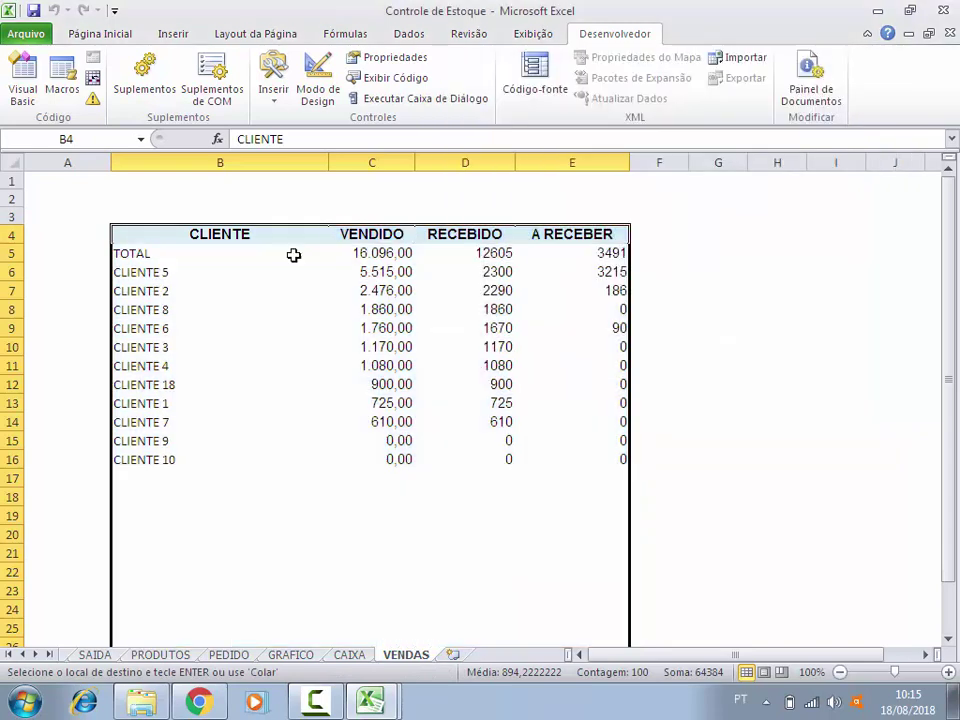
pyautogui.moveTo(150, 255); pyautogui.dragTo(568, 252)
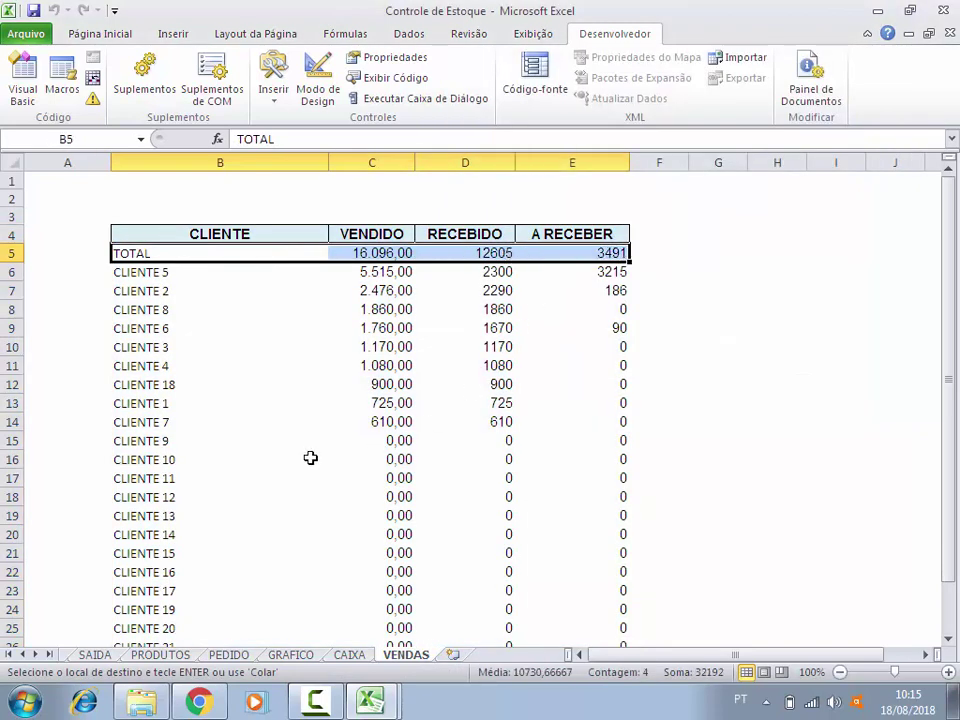
pyautogui.scroll(-3, 307, 457)
pyautogui.moveTo(141, 538)
pyautogui.mouseDown()
pyautogui.moveTo(601, 517)
pyautogui.moveTo(601, 537)
pyautogui.mouseUp()
pyautogui.scroll(3, 260, 361)
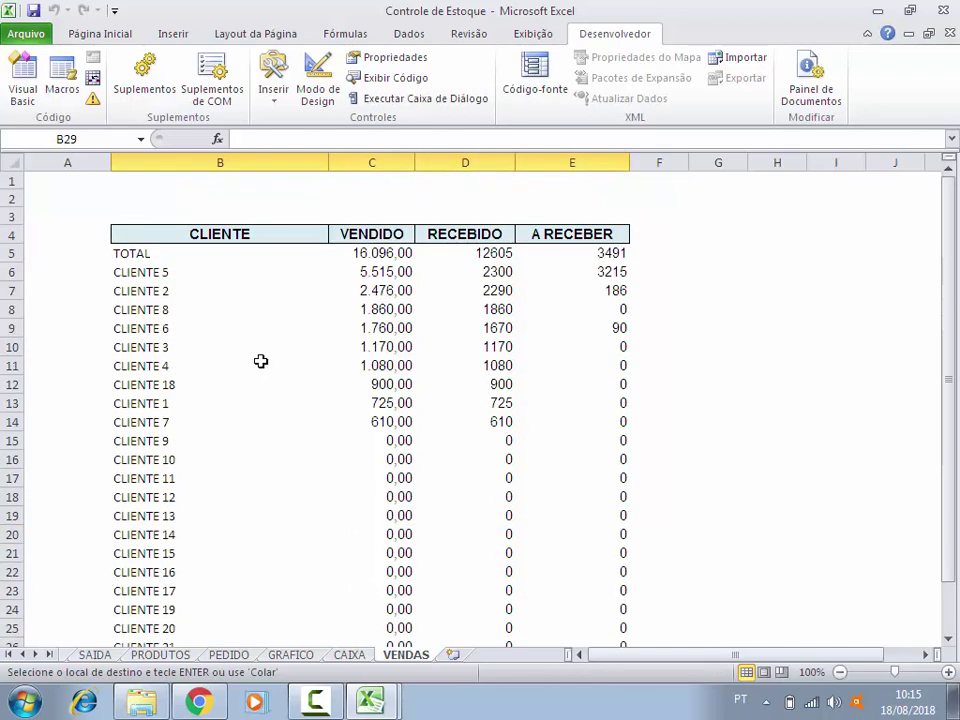
# Step: Delete the commented-out old sort block below End Sub
pyautogui.moveTo(370, 700)
pyautogui.click(388, 658)
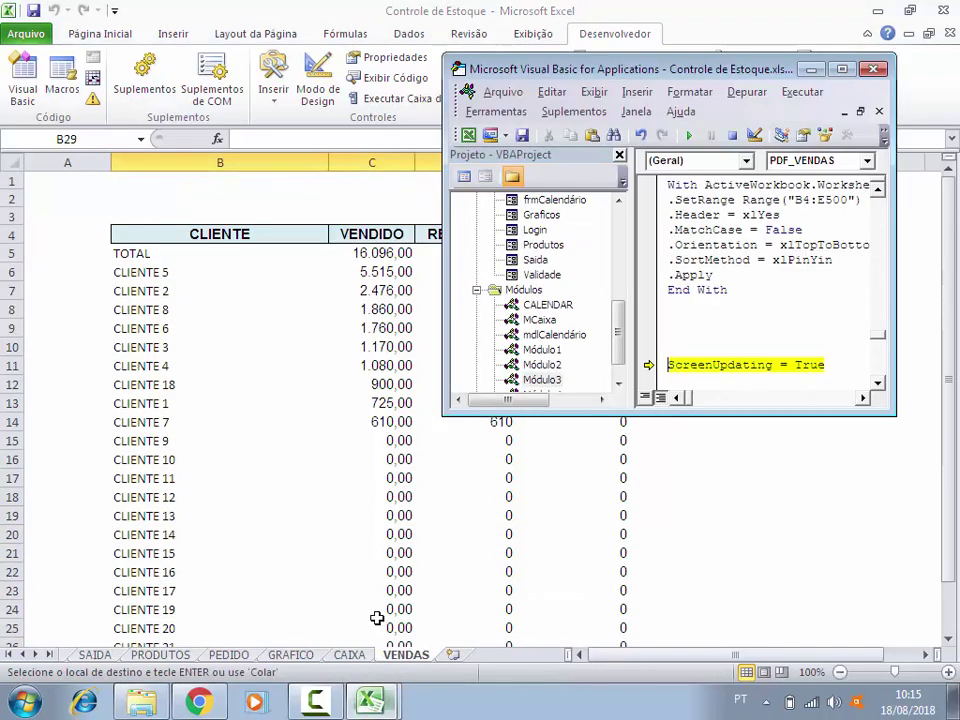
pyautogui.click(841, 69)
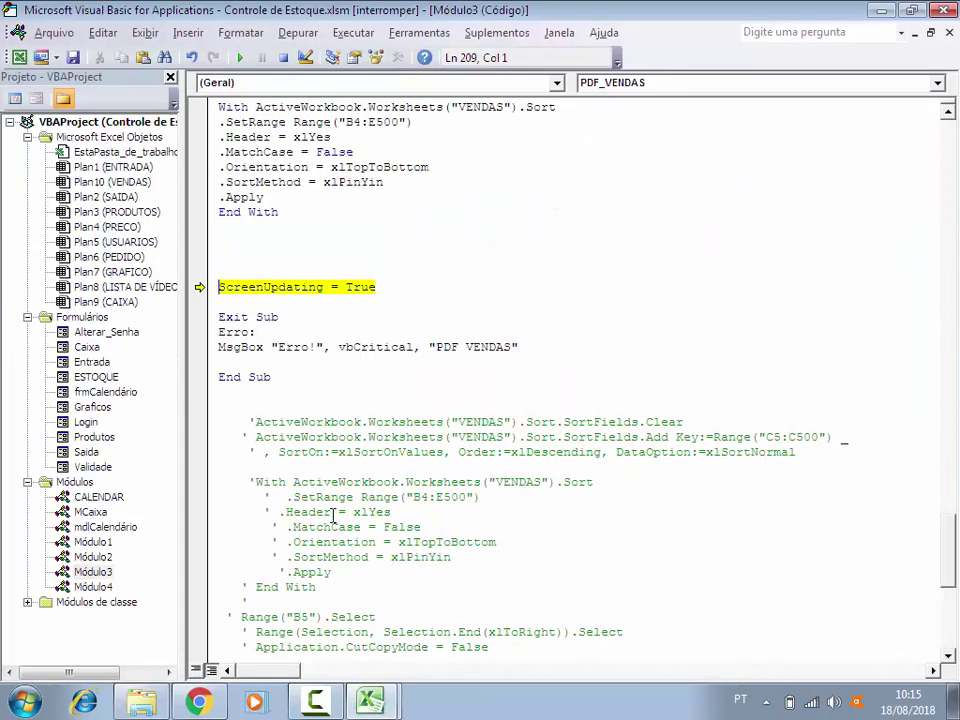
pyautogui.moveTo(326, 587); pyautogui.dragTo(212, 410)
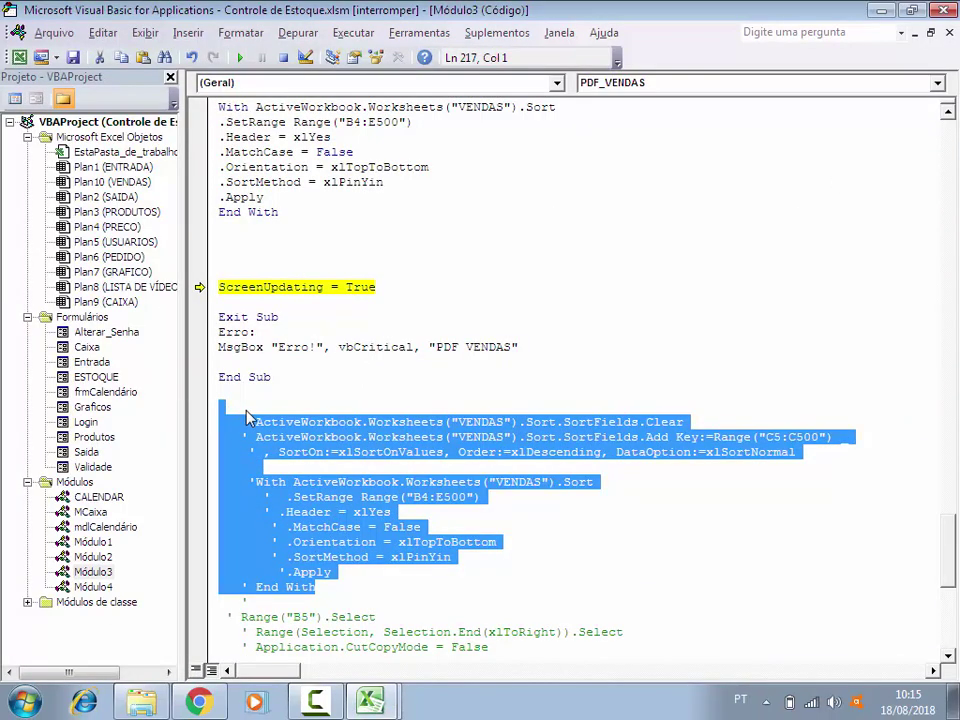
pyautogui.press('Delete')
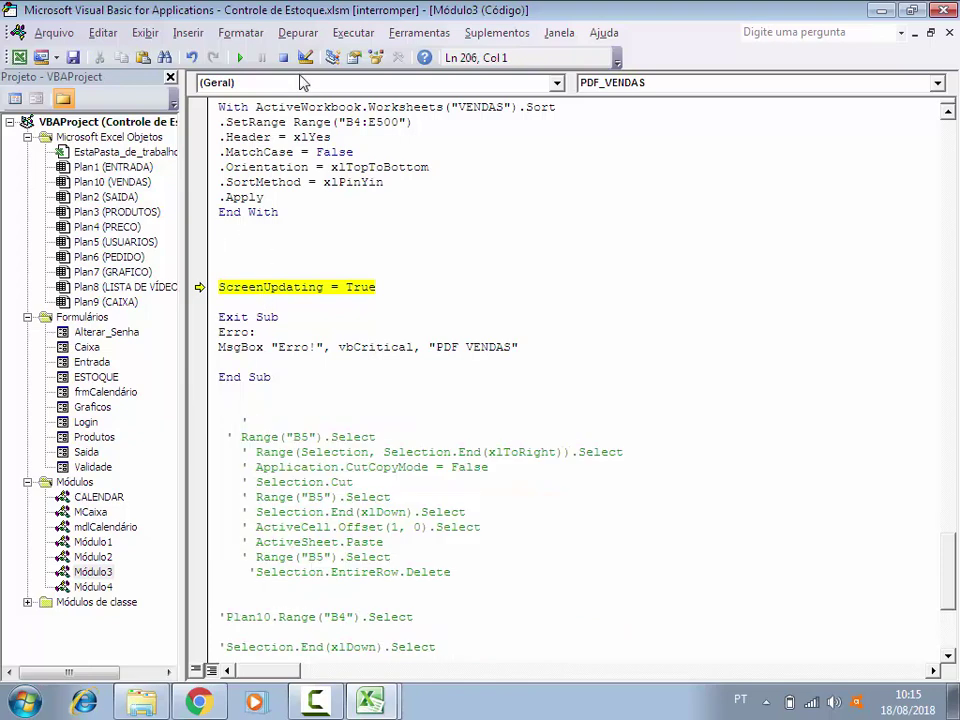
# Step: End the paused macro, add a blank line above ScreenUpdating = True, and check TOTAL row B5:E5
pyautogui.press('F5')
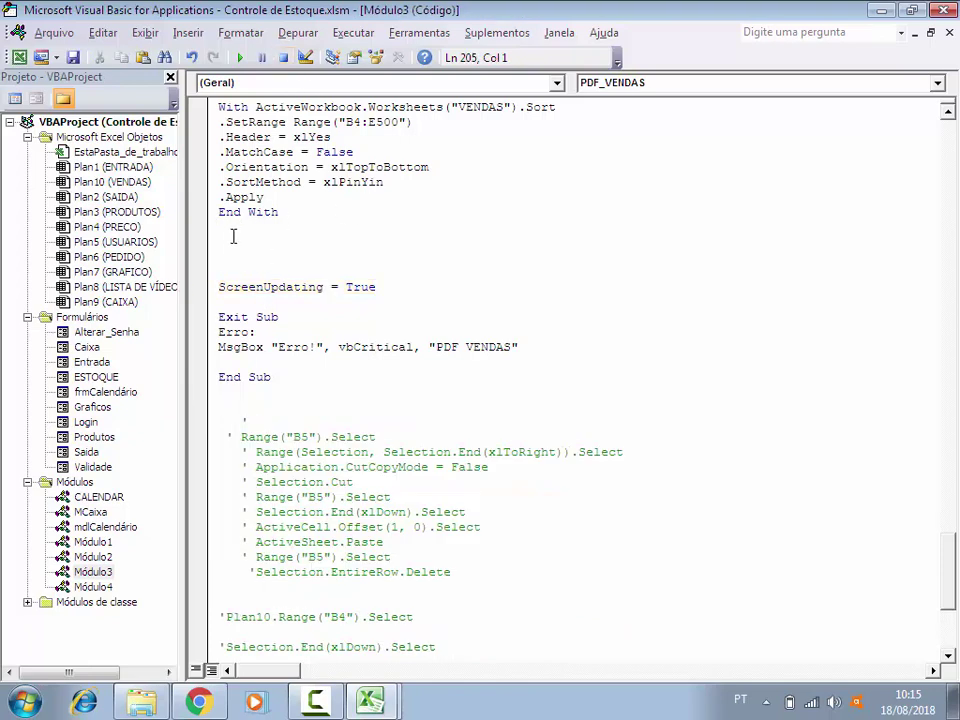
pyautogui.press('Return')
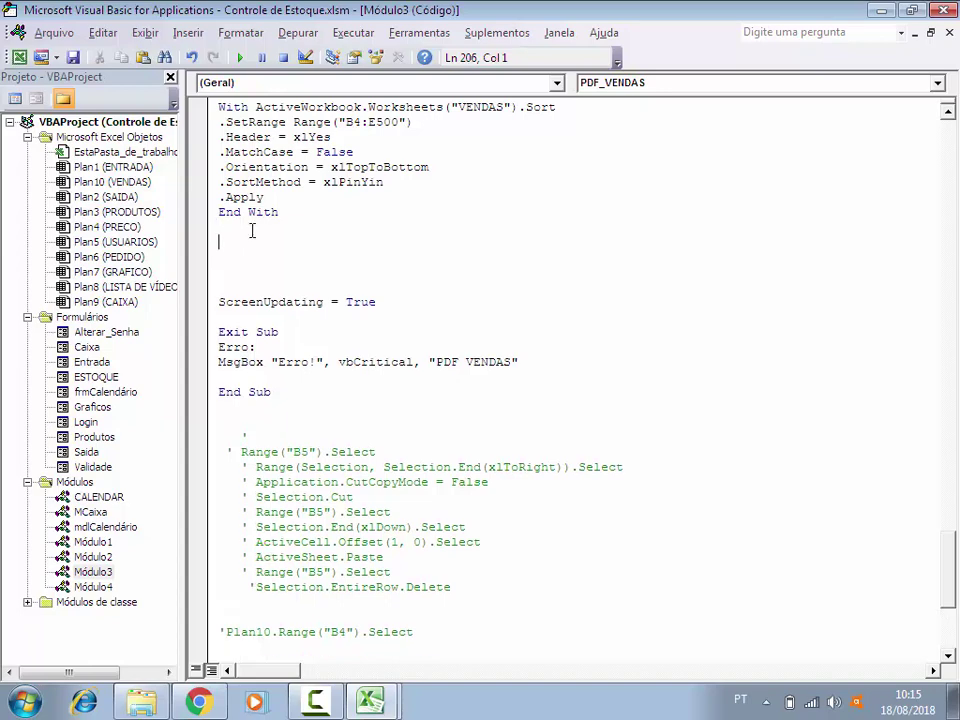
pyautogui.click(19, 58)
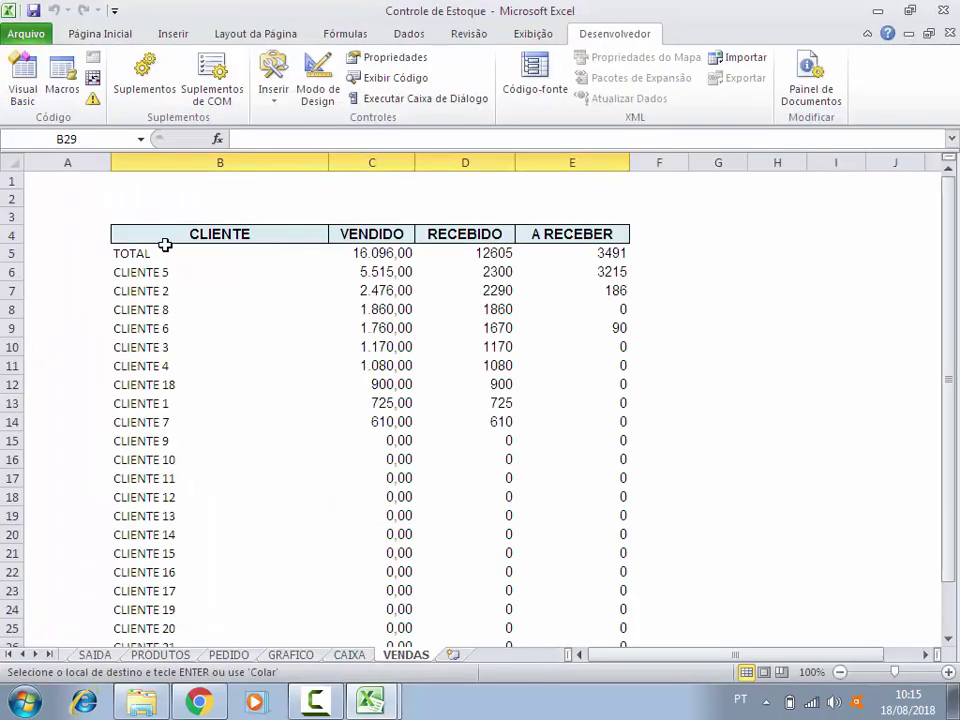
pyautogui.moveTo(165, 250); pyautogui.dragTo(581, 255)
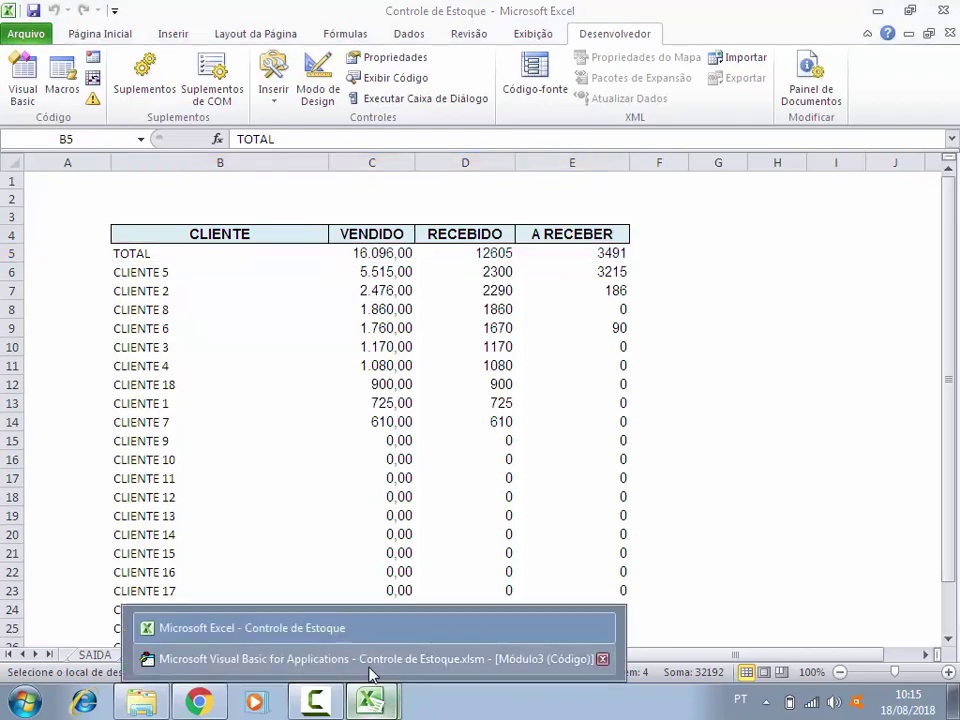
pyautogui.click(372, 660)
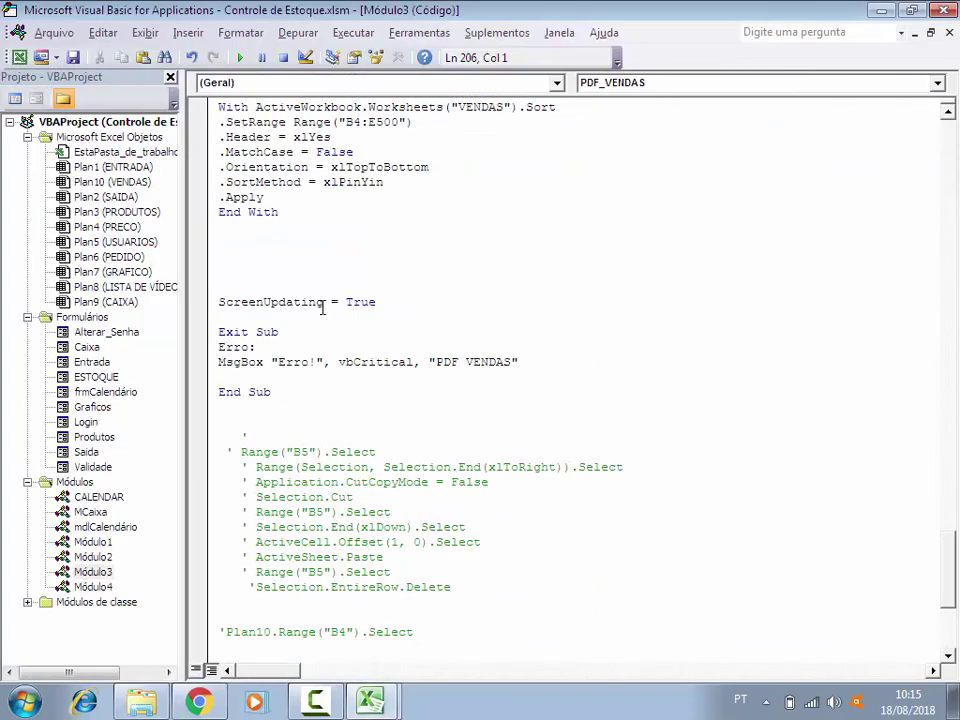
# Step: Add Range("B5").Select and Range(Selection, Selection.End(xlToRight)).Select lines
pyautogui.write('Range')
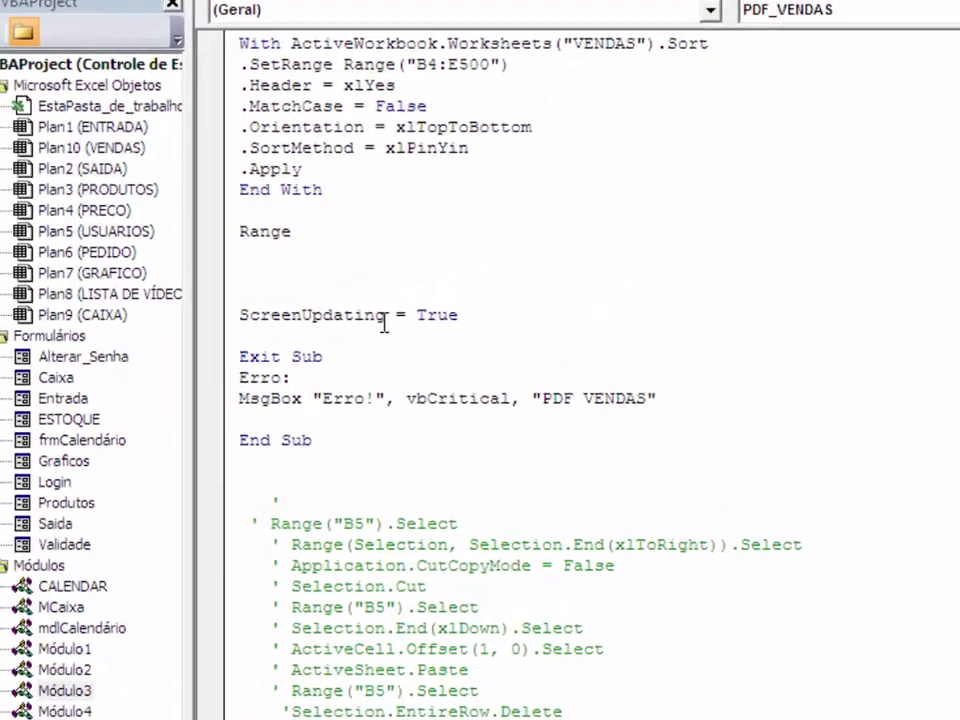
pyautogui.write('("B')
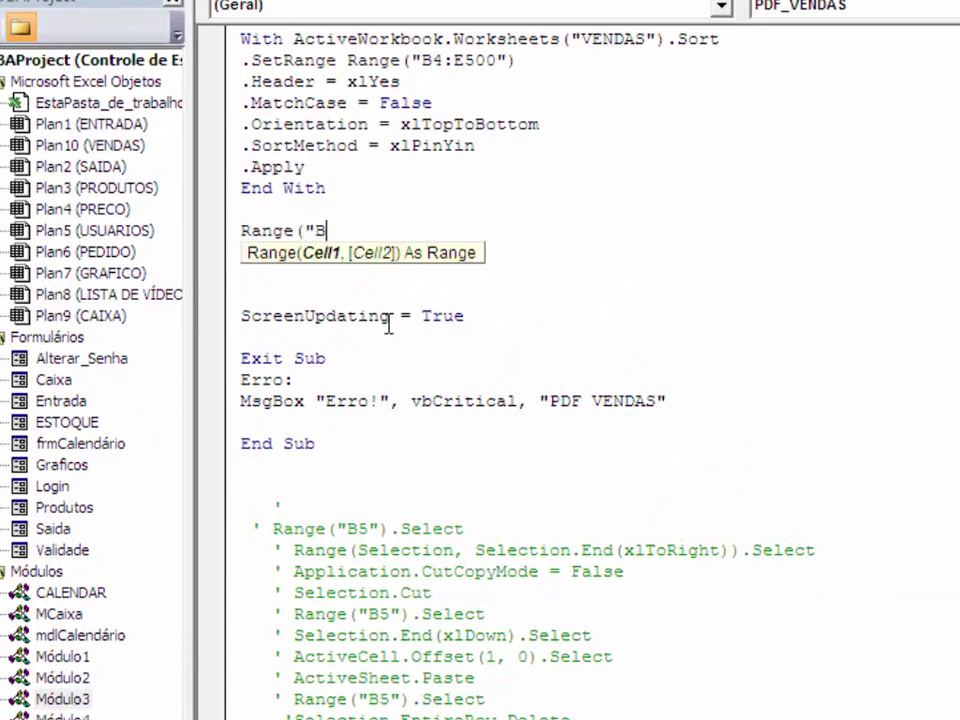
pyautogui.write('5')
pyautogui.write(')')
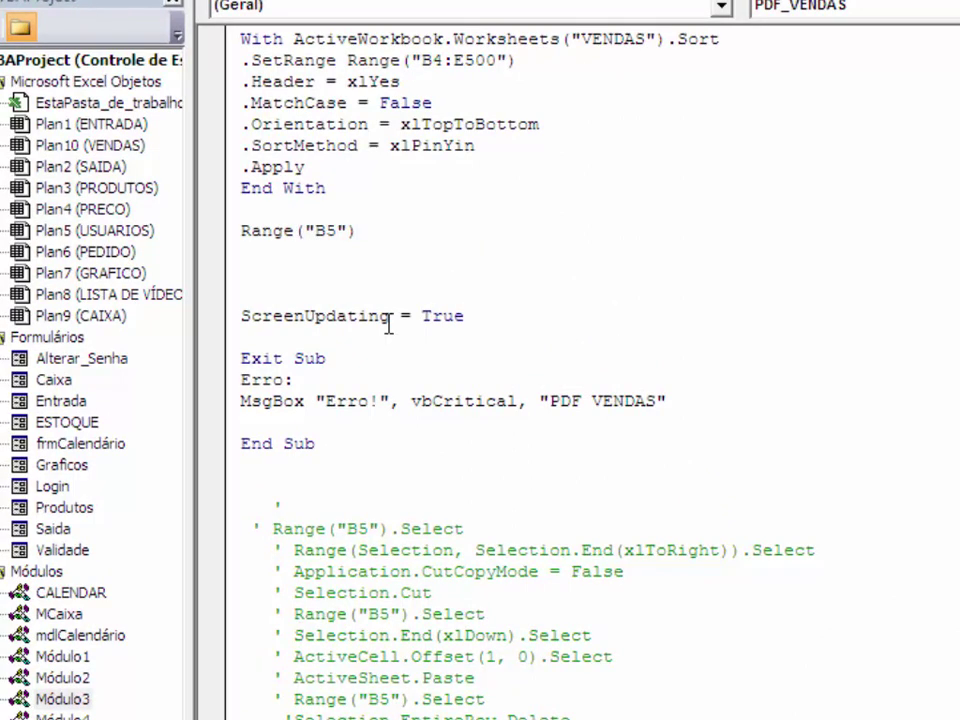
pyautogui.write('.Select')
pyautogui.press('Return')
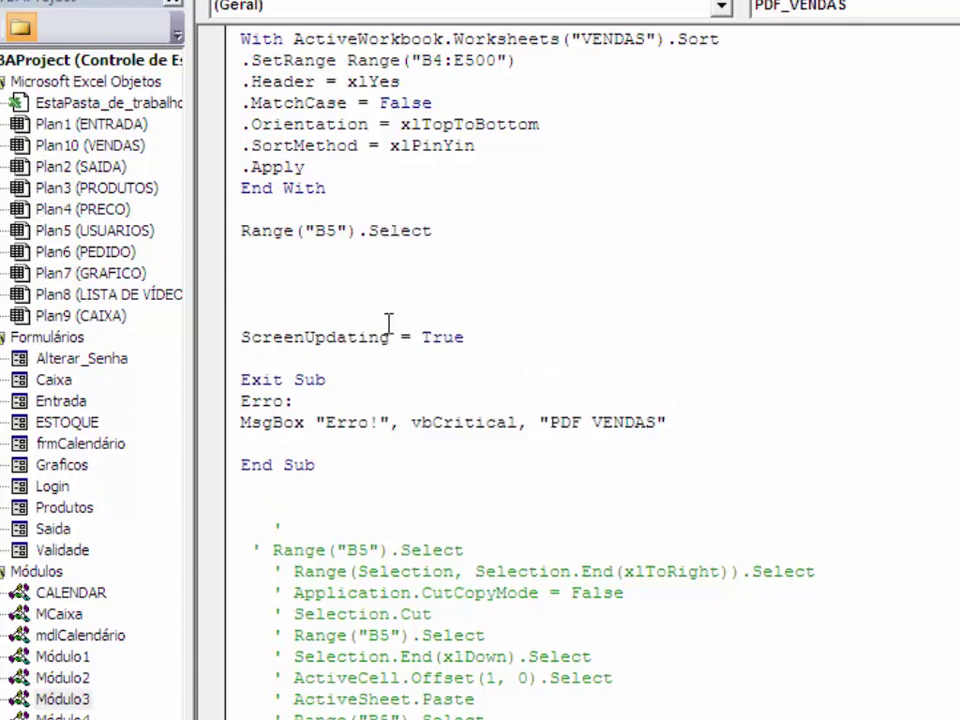
pyautogui.write('Range')
pyautogui.write('(')
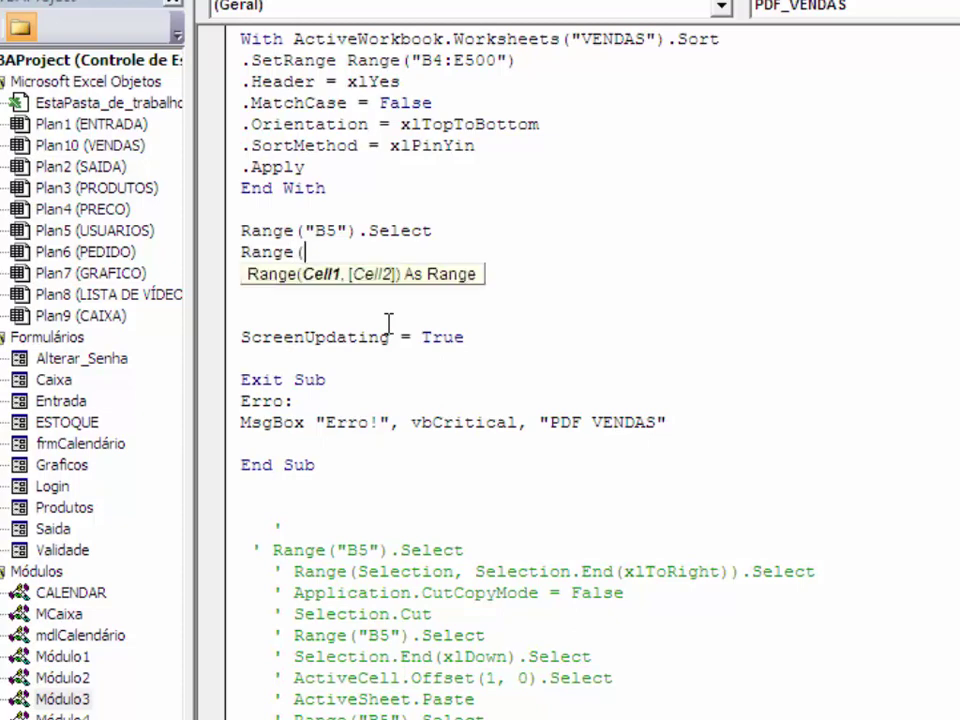
pyautogui.write('Sel')
pyautogui.write('ection')
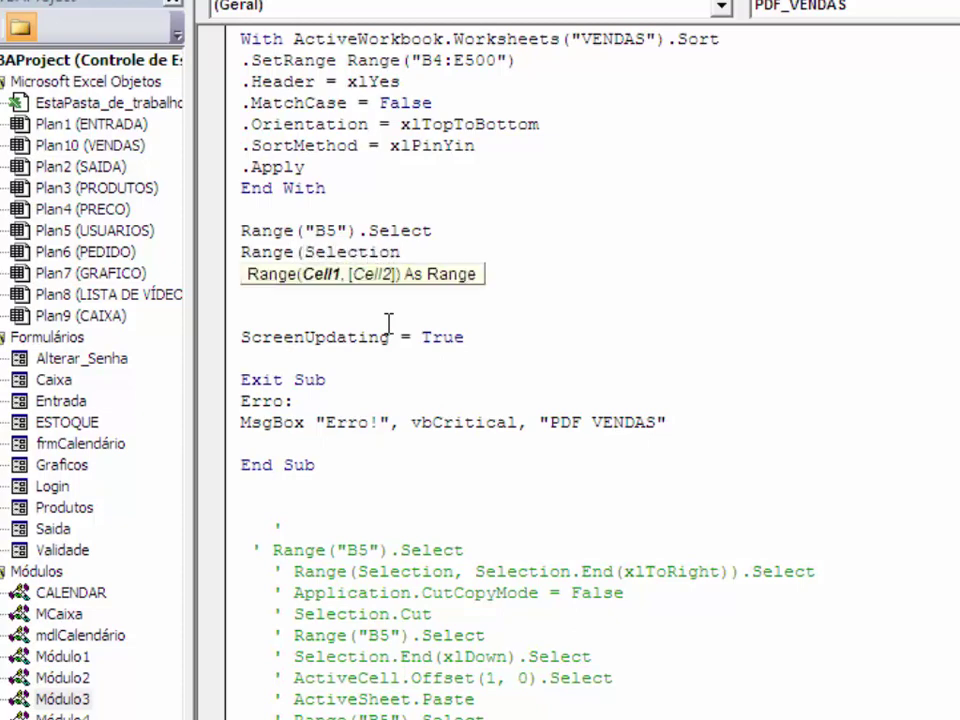
pyautogui.write(', Selec')
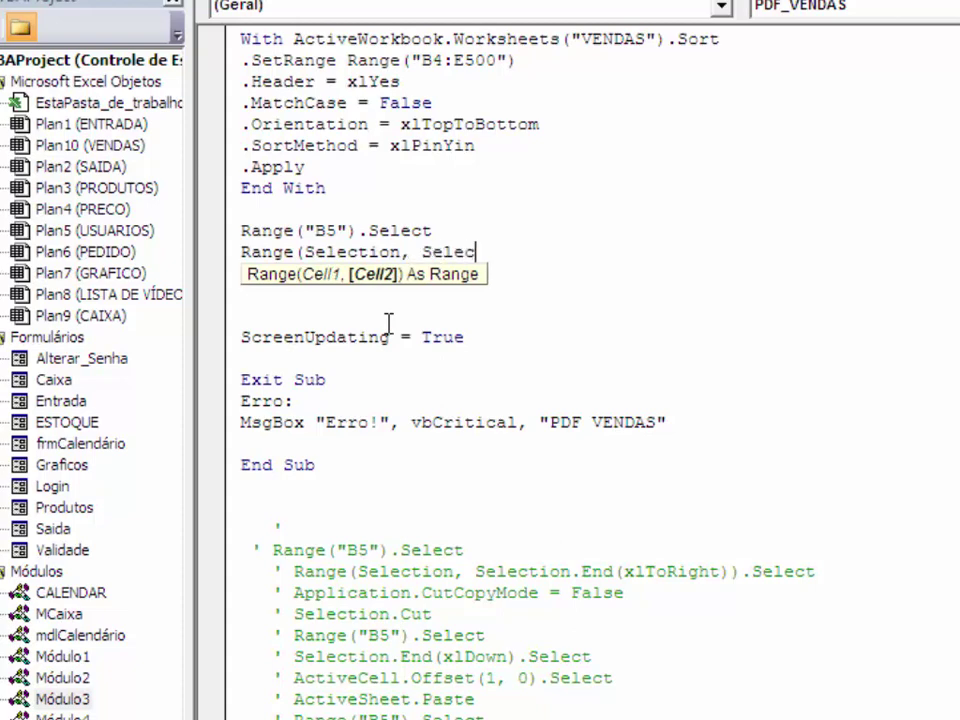
pyautogui.write('tion.')
pyautogui.write('End')
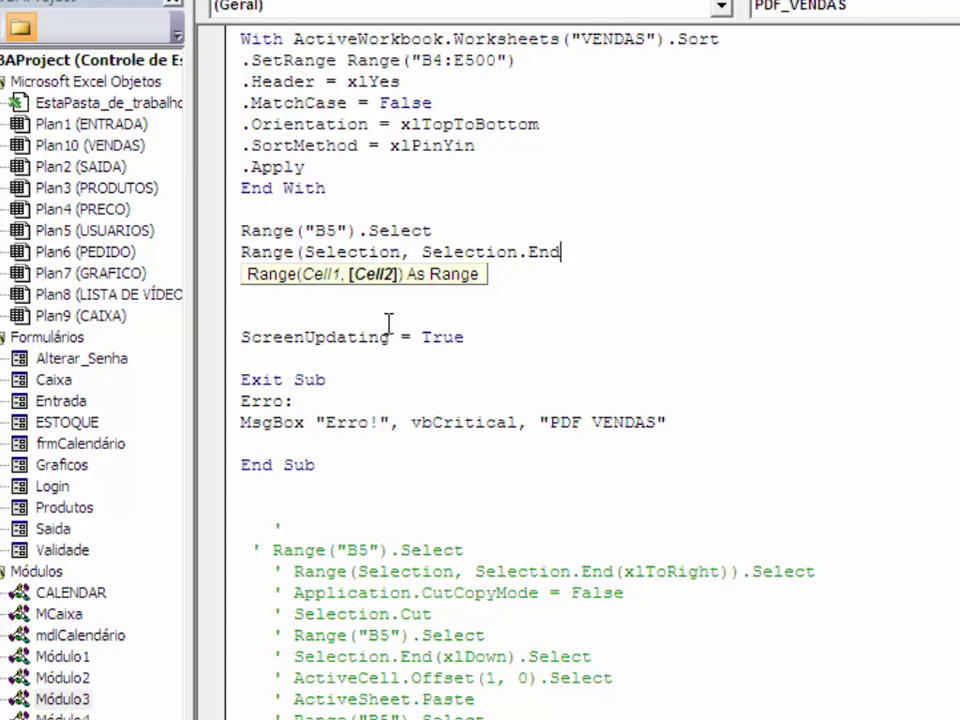
pyautogui.write('(xl')
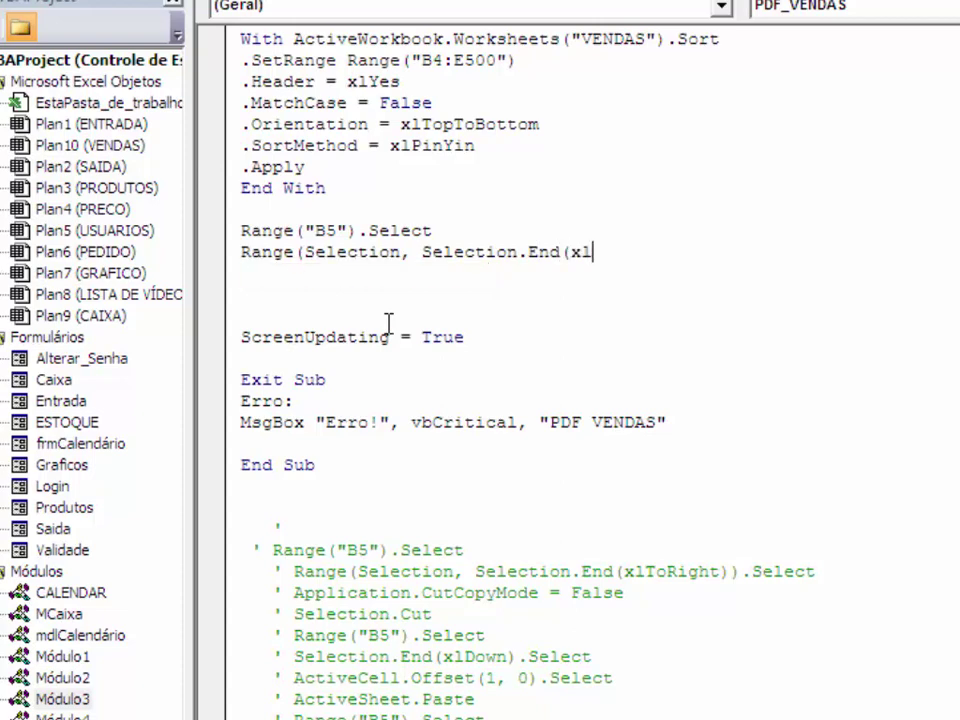
pyautogui.write('tori')
pyautogui.hotkey('ctrl', 'space')
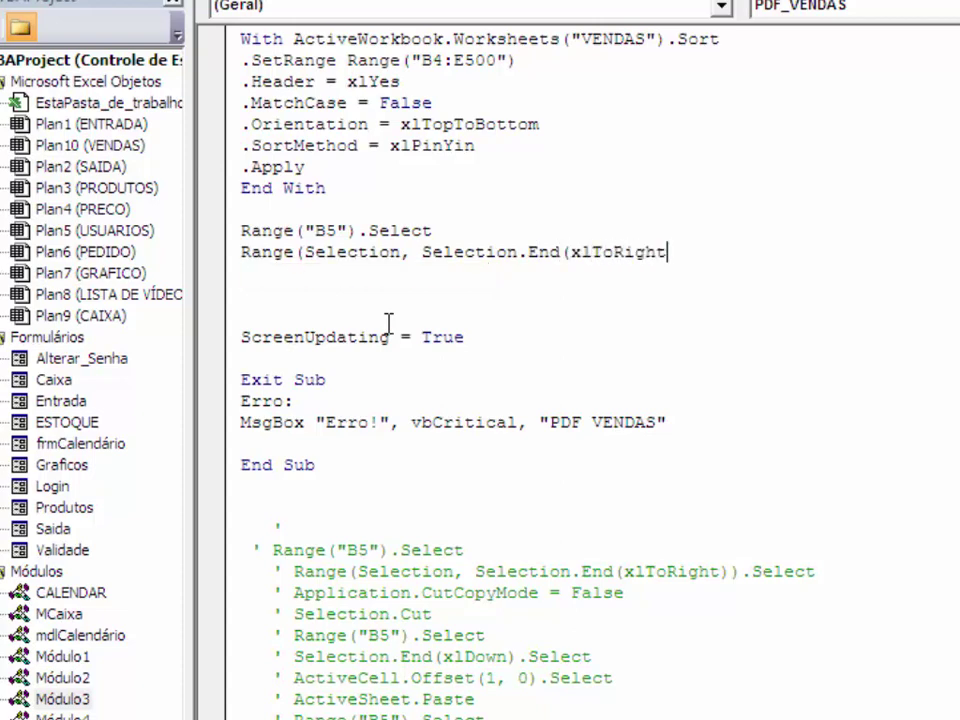
pyautogui.write('))')
pyautogui.write('.sel')
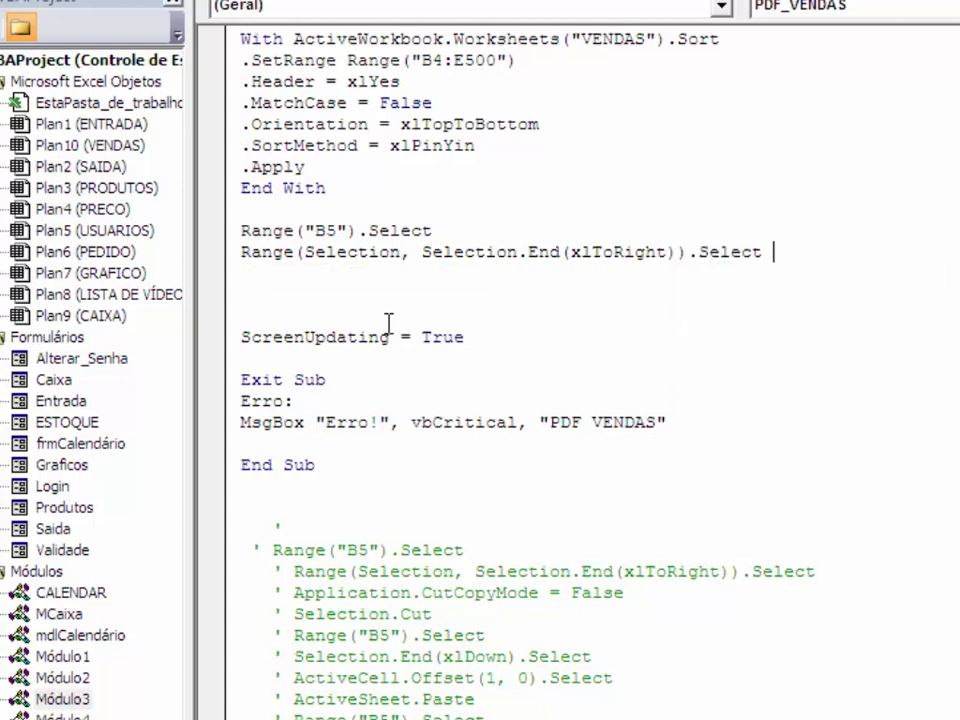
pyautogui.press('Return')
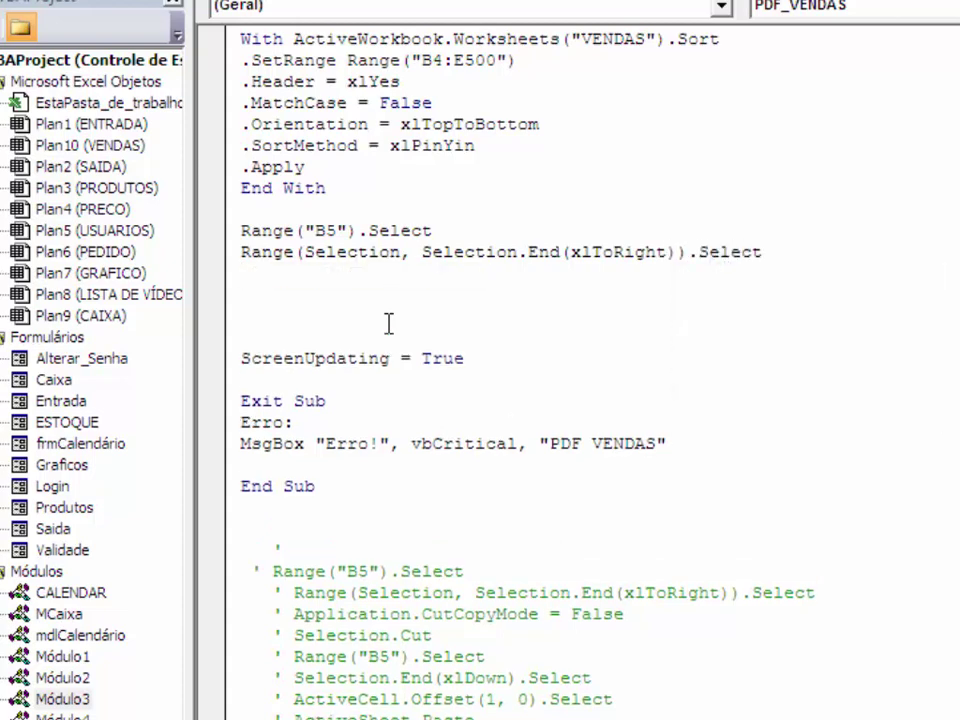
# Step: Add Application.CutCopyMode = False and Selection.Cut lines
pyautogui.write('Applica')
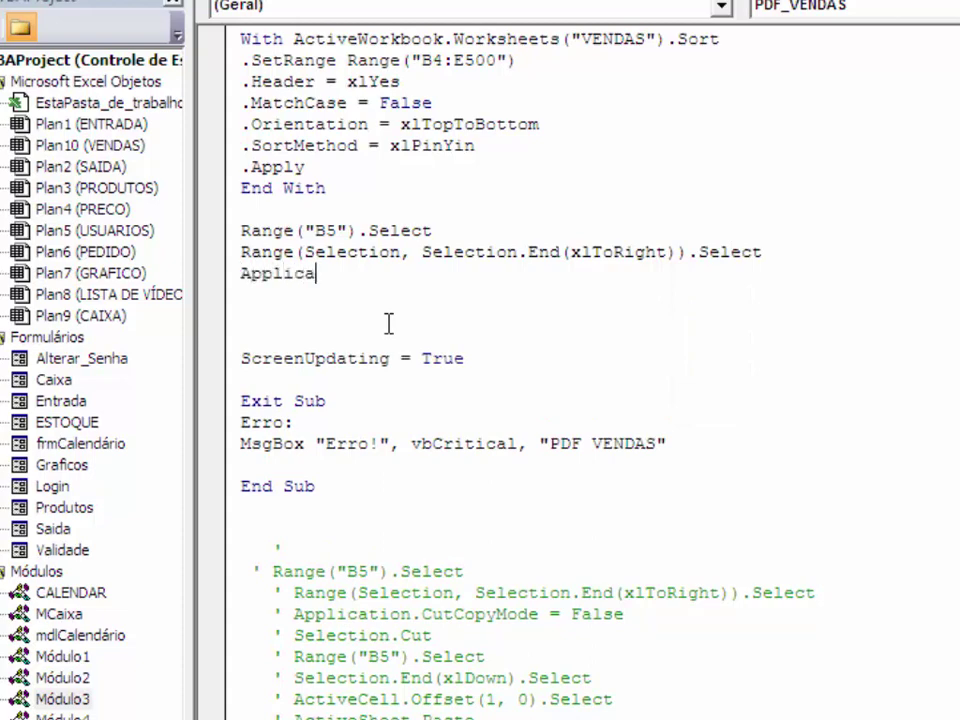
pyautogui.write('tion')
pyautogui.write('.Cut')
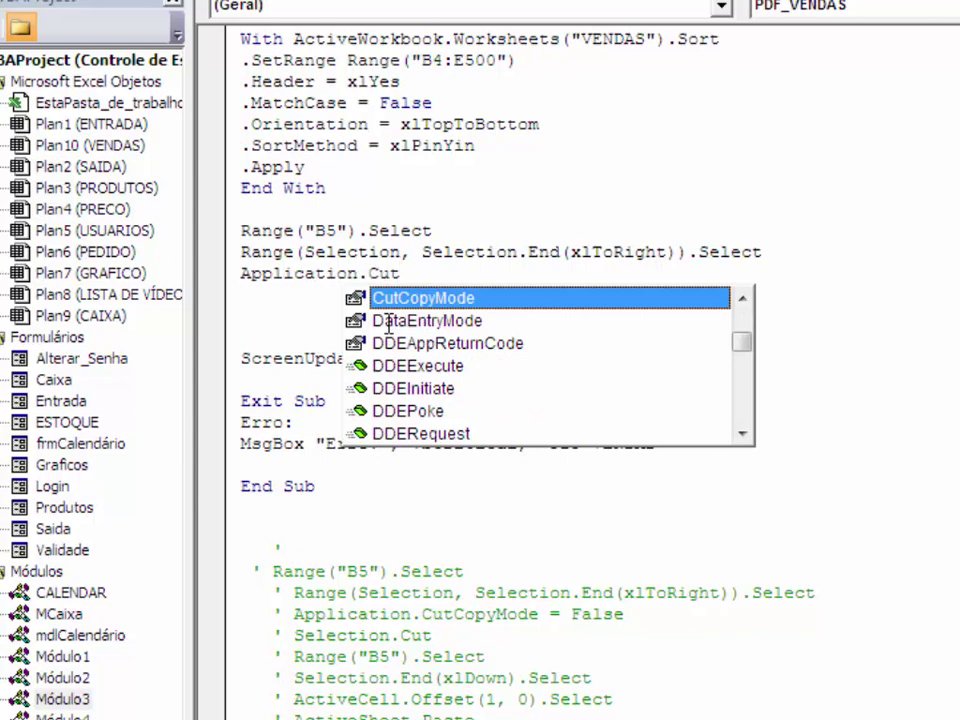
pyautogui.write('CopyMode = ')
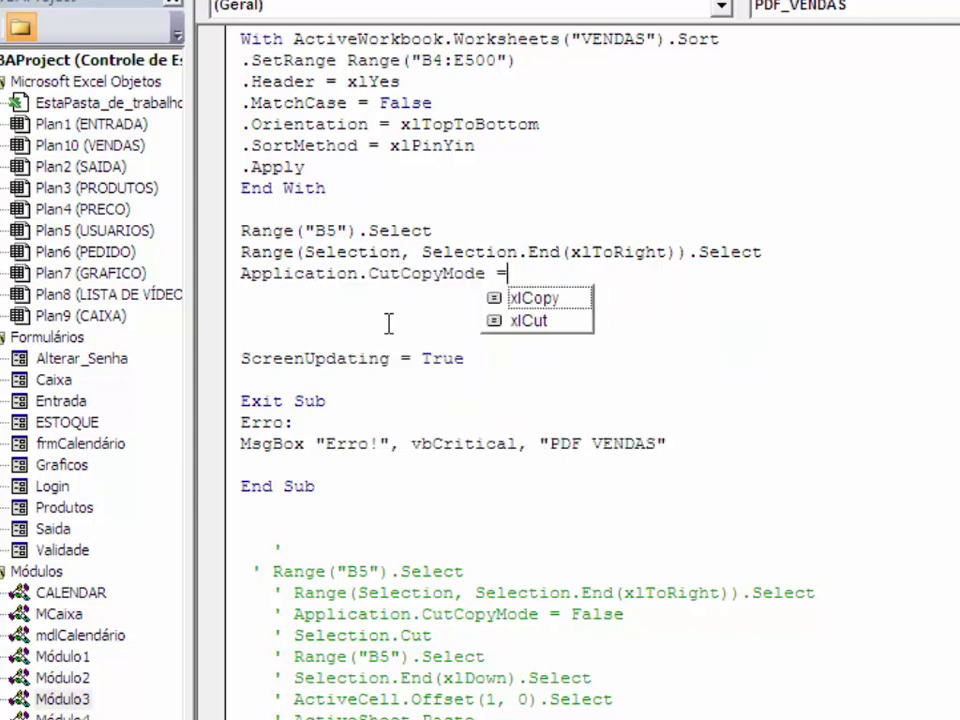
pyautogui.write('false')
pyautogui.press('Return')
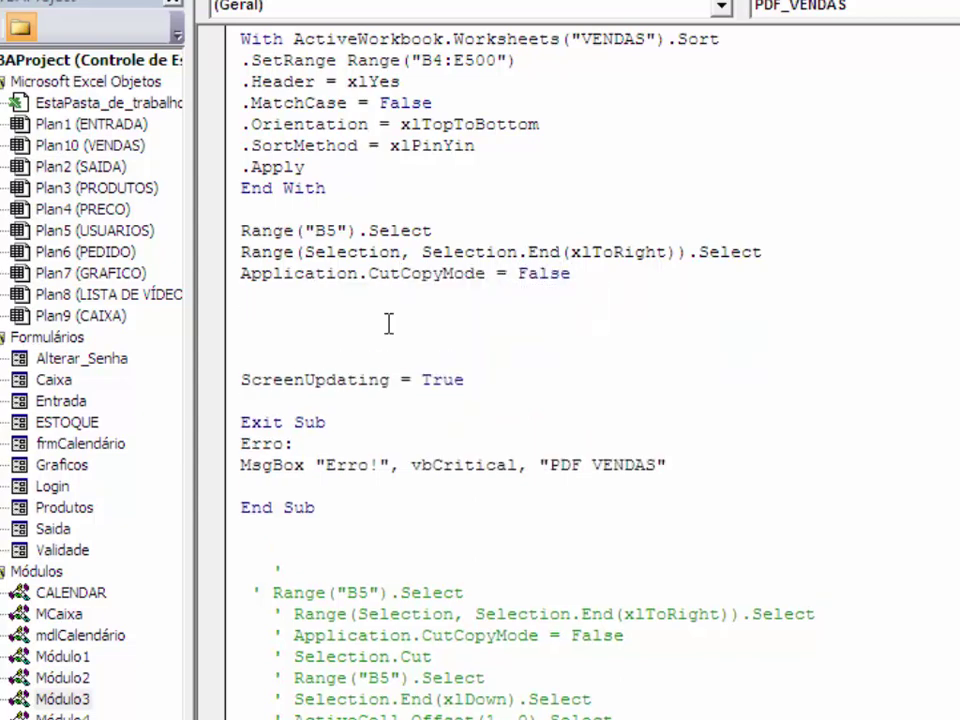
pyautogui.write('Sel')
pyautogui.write('ection.')
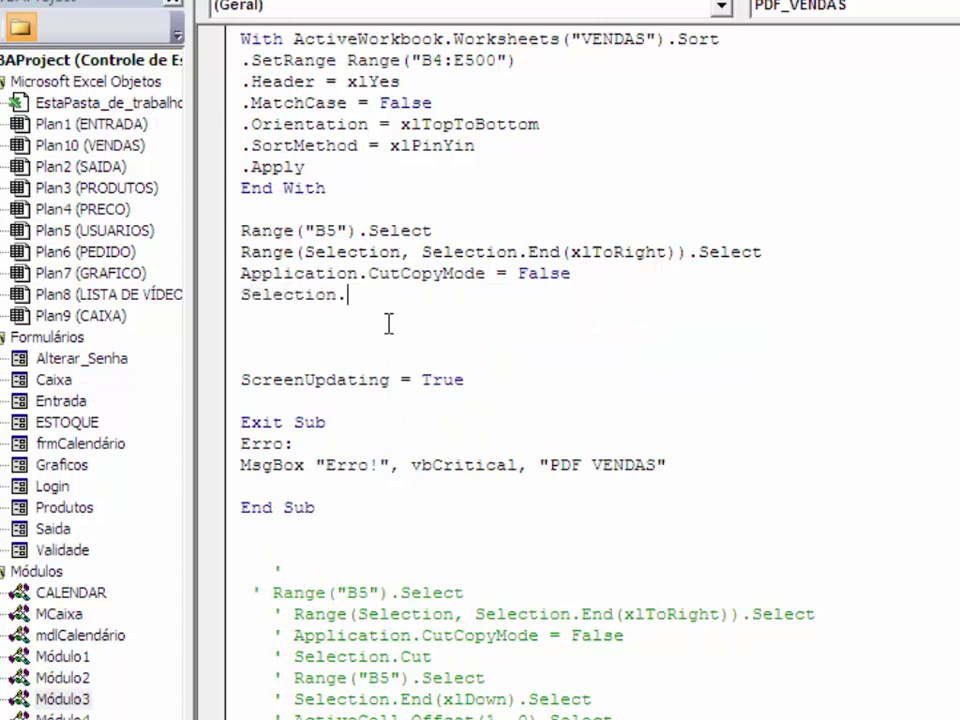
pyautogui.write('Cut')
pyautogui.press('Return')
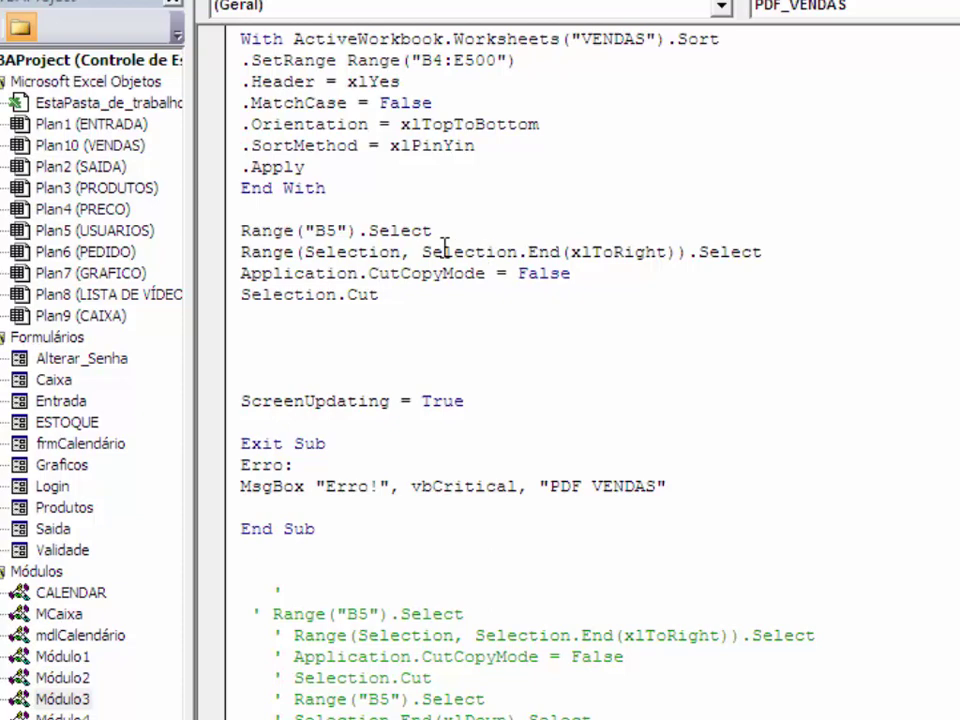
# Step: Copy the Range("B5").Select statement to the line below Selection.Cut
pyautogui.moveTo(433, 231); pyautogui.dragTo(232, 234)
pyautogui.hotkey('ctrl', 'c')
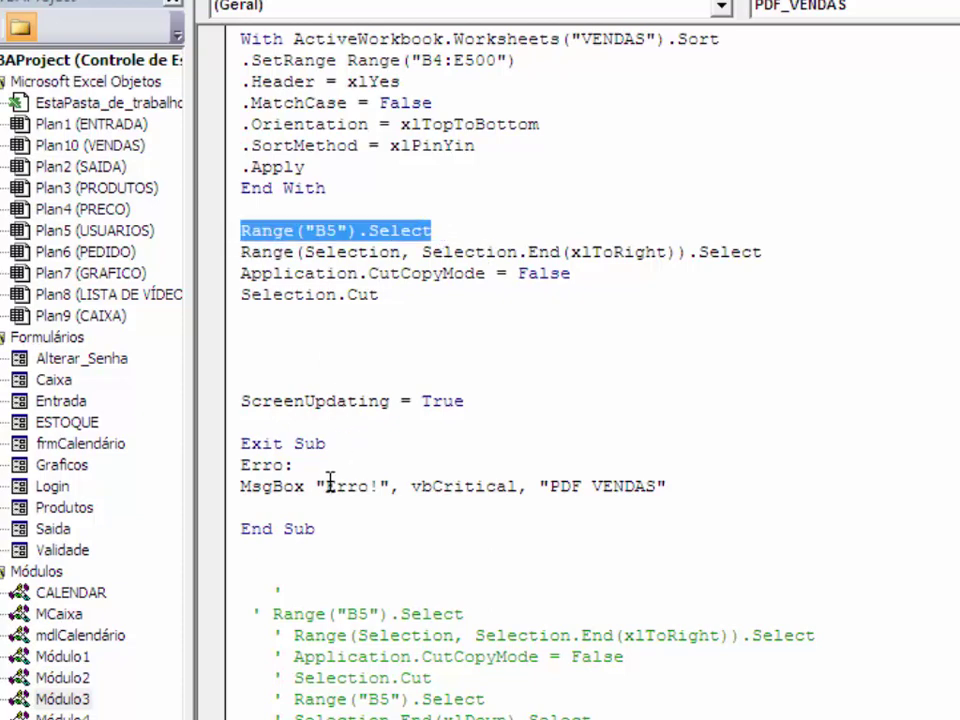
pyautogui.click(268, 317)
pyautogui.hotkey('ctrl', 'v')
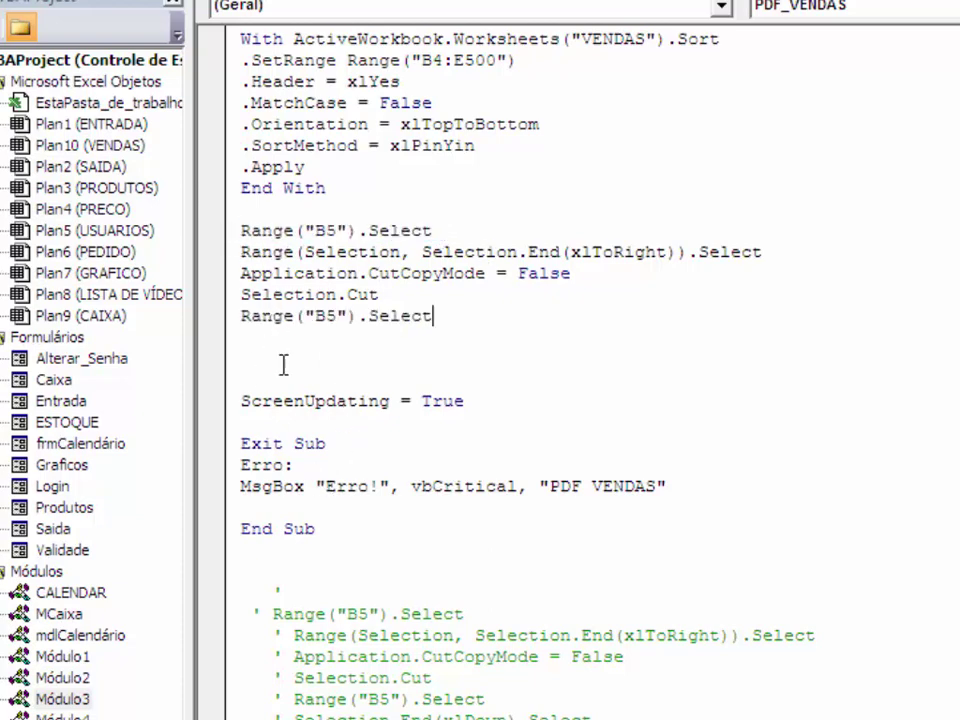
pyautogui.press('Return')
pyautogui.press('Return')
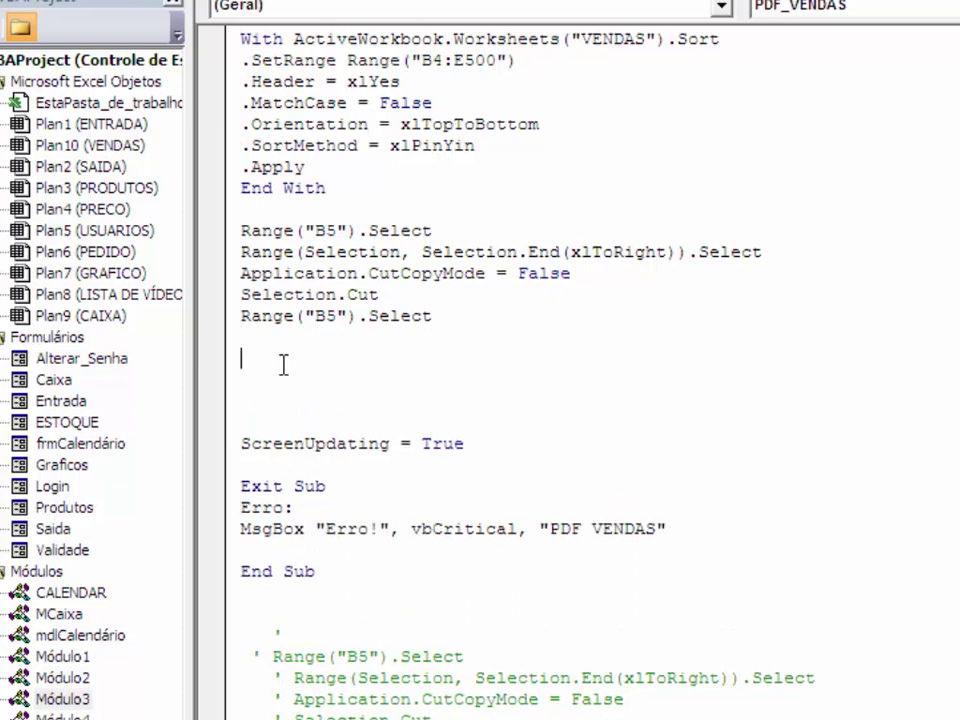
# Step: Add Selection.End(xlDown).Select, removing the extra parenthesis that caused a compile error
pyautogui.scroll(-1, 291, 360)
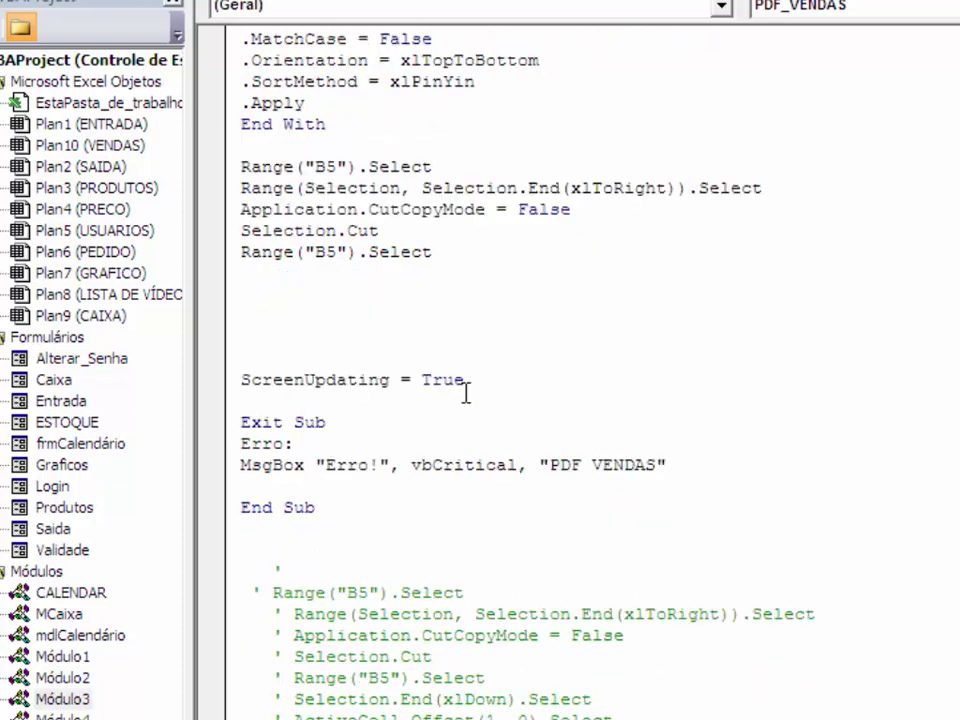
pyautogui.press('Up')
pyautogui.write('Selectio')
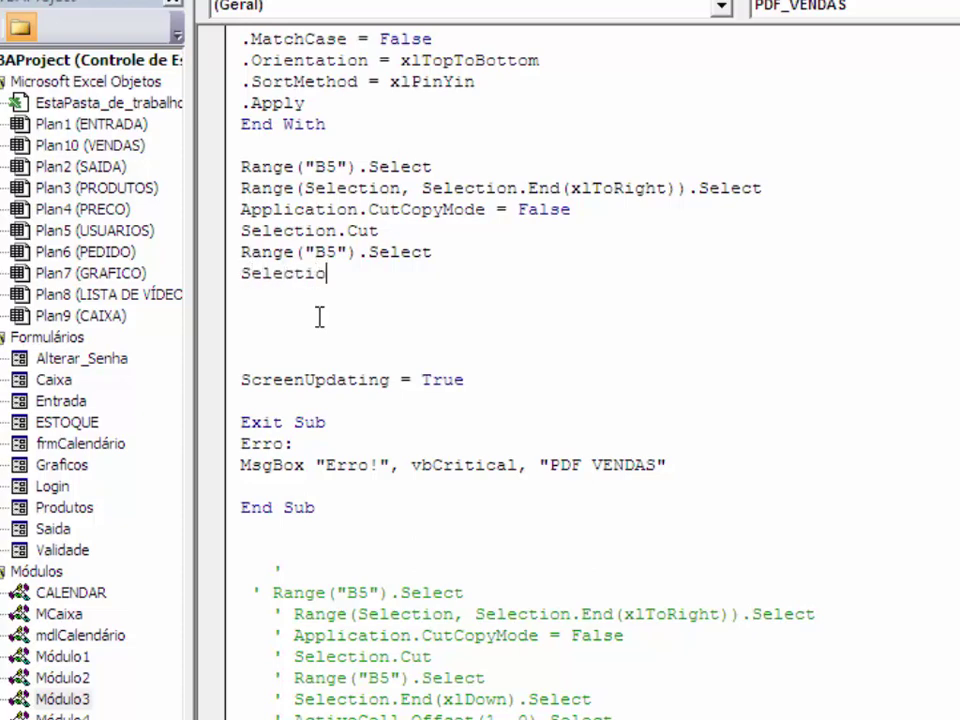
pyautogui.write('n.')
pyautogui.write('End')
pyautogui.write('(xld')
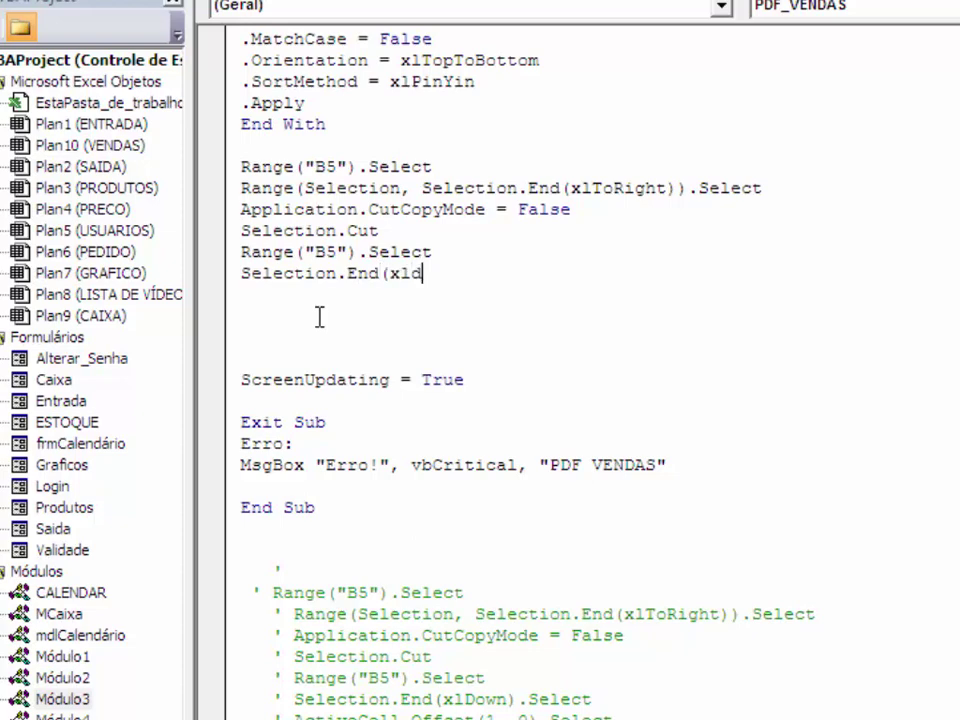
pyautogui.write('own')
pyautogui.write(')).sel')
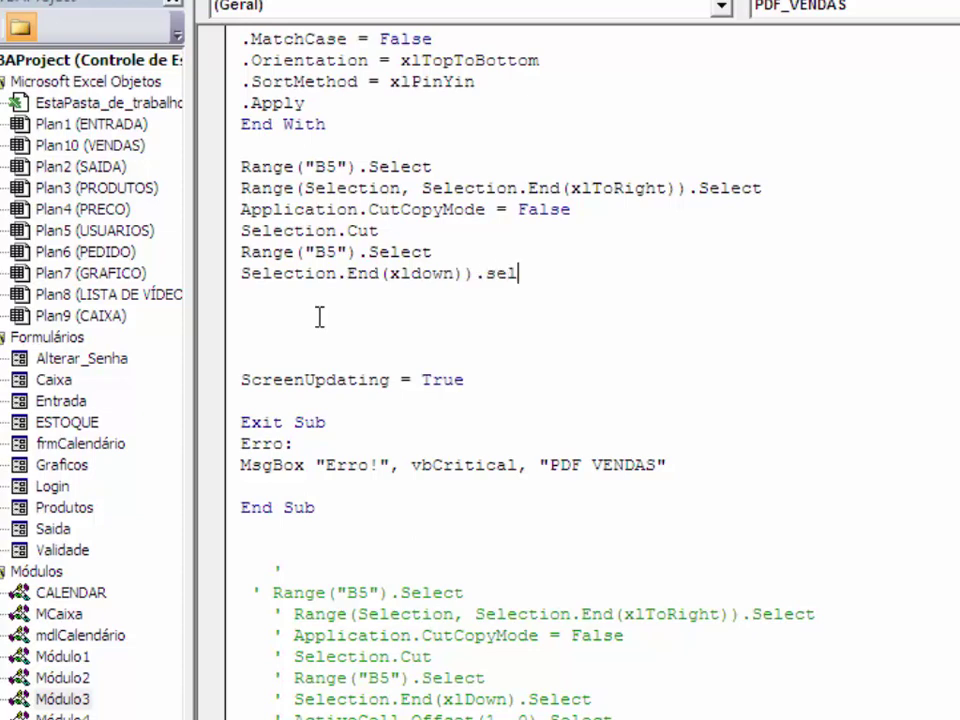
pyautogui.write('e ct')
pyautogui.press('Return')
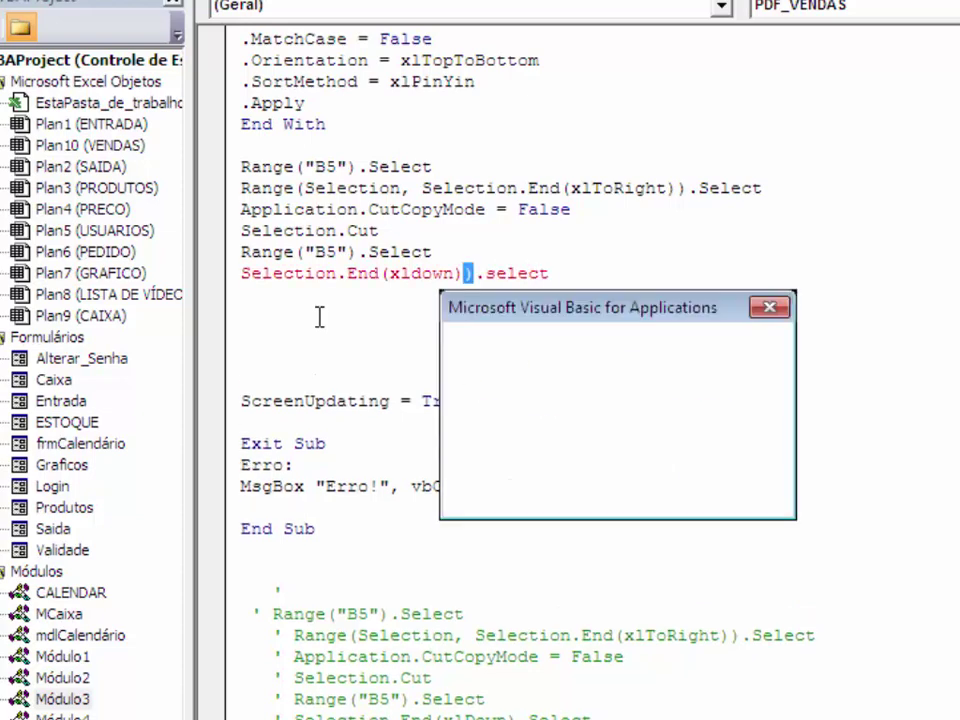
pyautogui.press('Return')
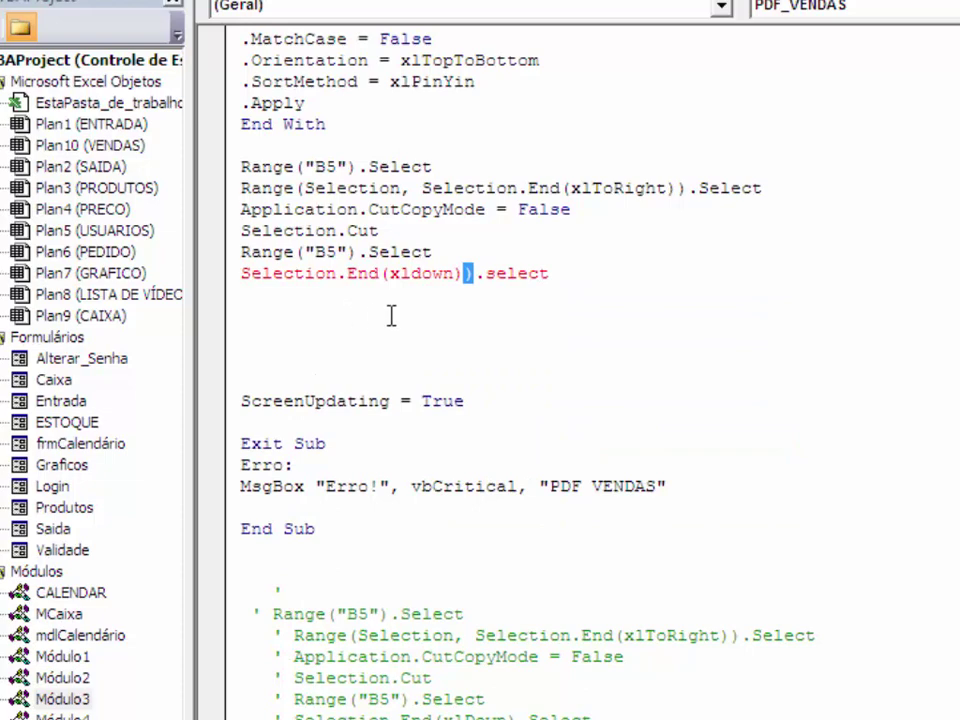
pyautogui.press('Delete')
pyautogui.click(398, 321)
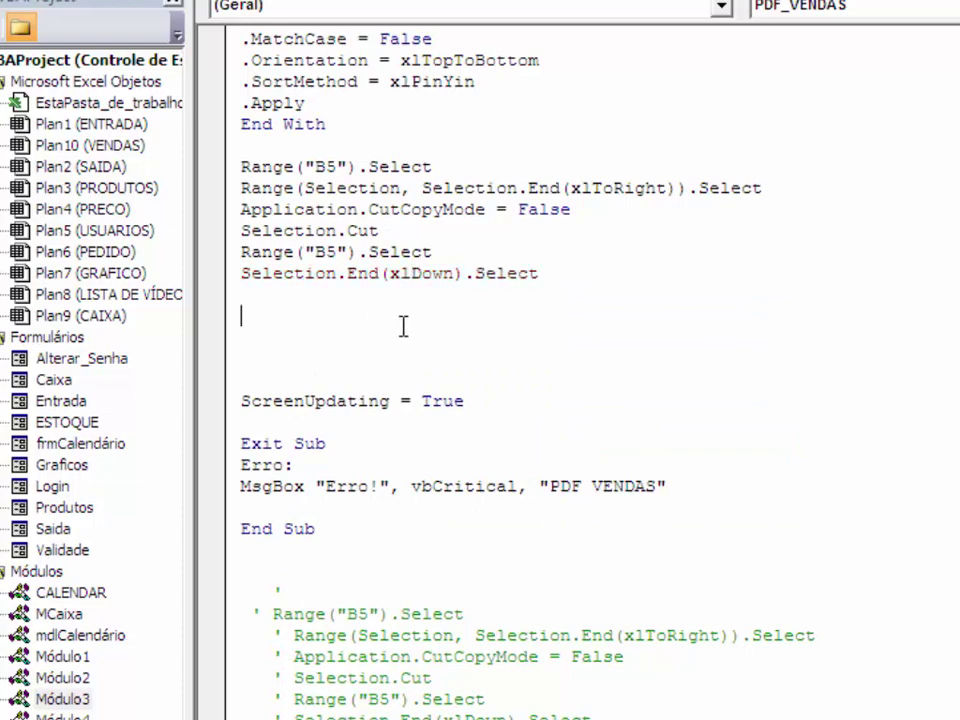
pyautogui.click(266, 297)
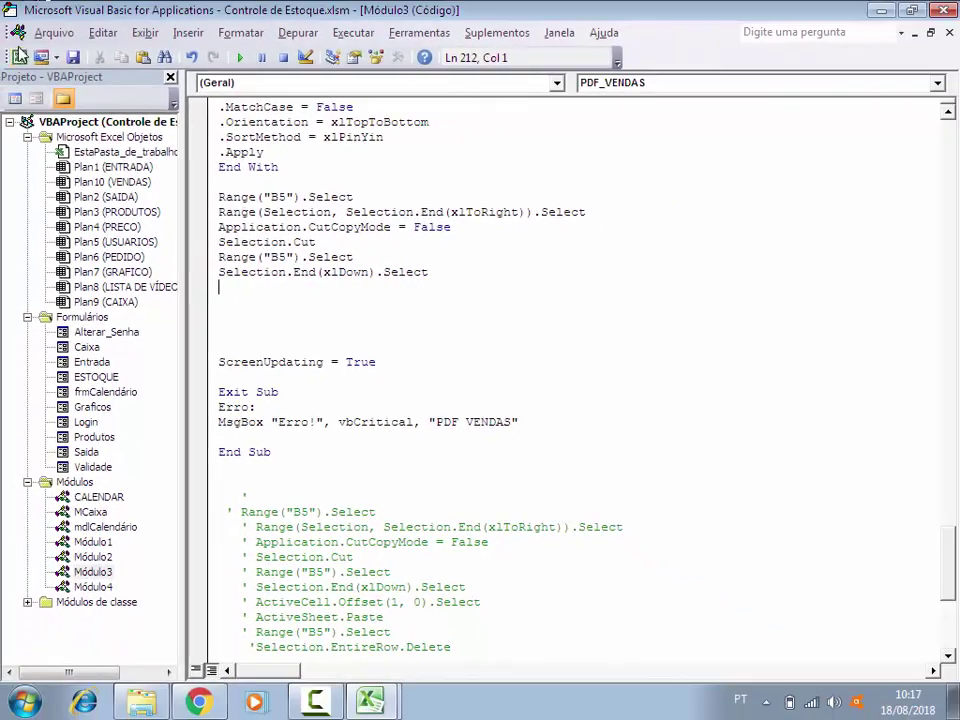
pyautogui.click(15, 42)
pyautogui.scroll(-6, 240, 448)
pyautogui.click(190, 356)
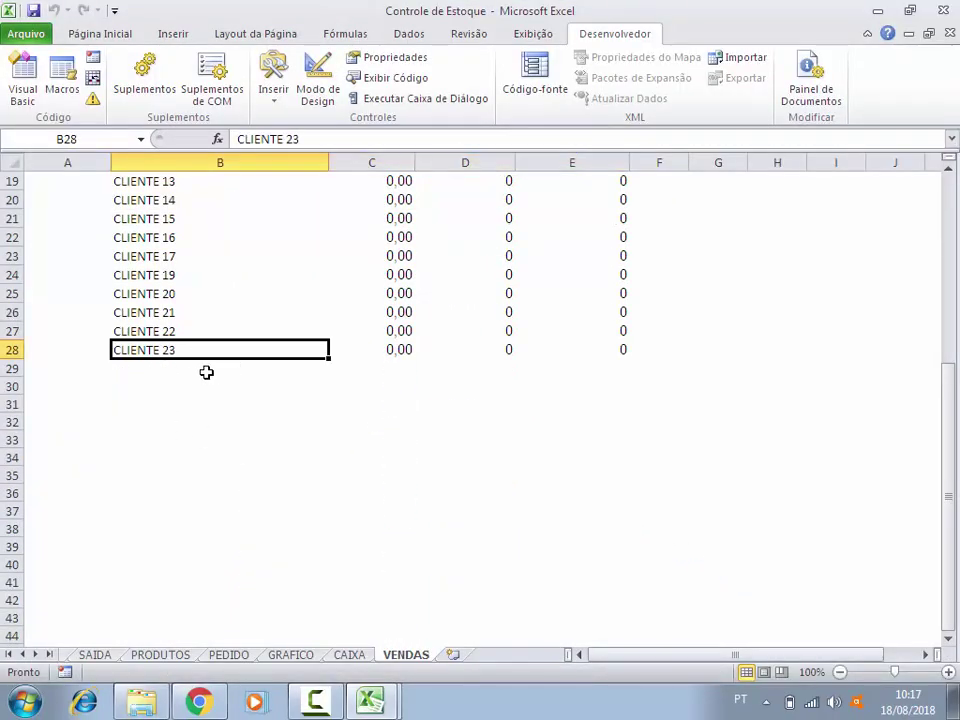
pyautogui.click(206, 372)
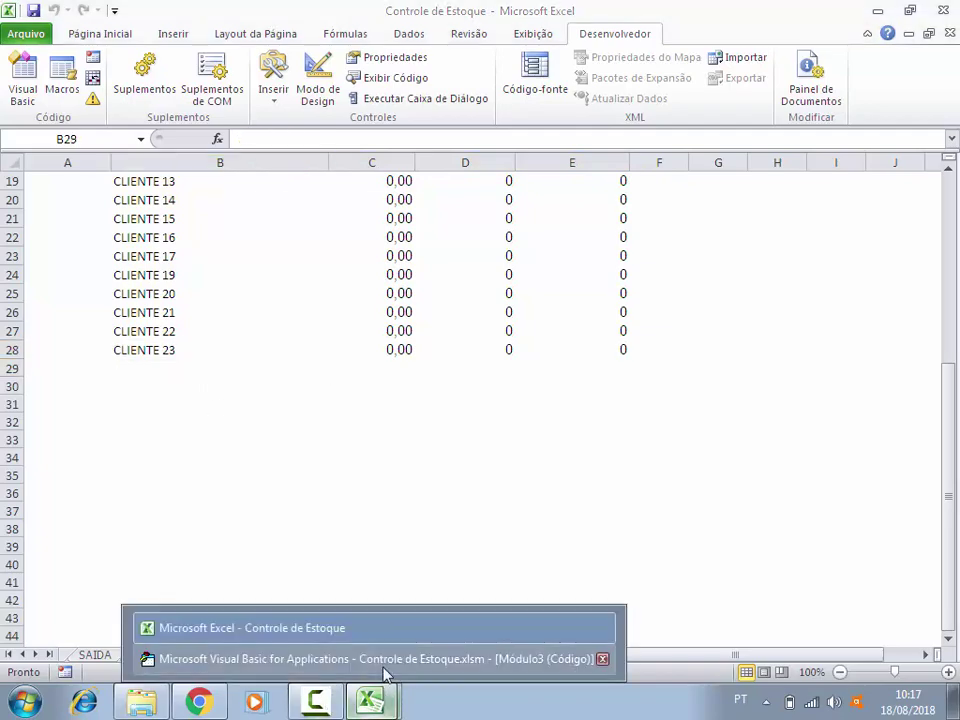
pyautogui.click(384, 660)
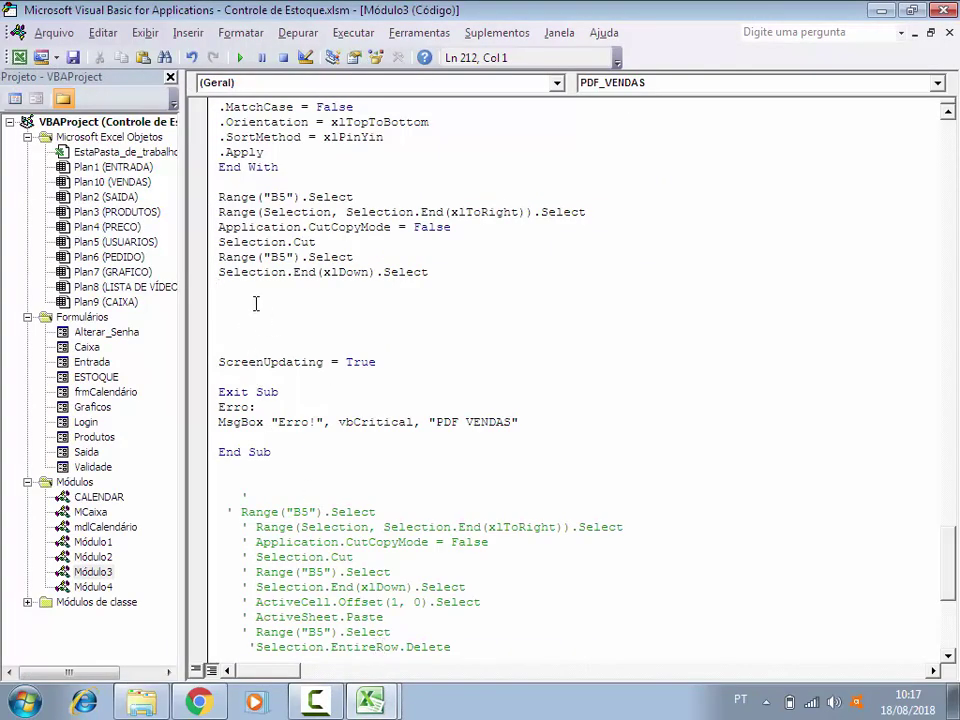
# Step: Add ActiveCell.Offset(1, 0).Select and ActiveSheet.Paste below the xlDown line
pyautogui.write('Ac')
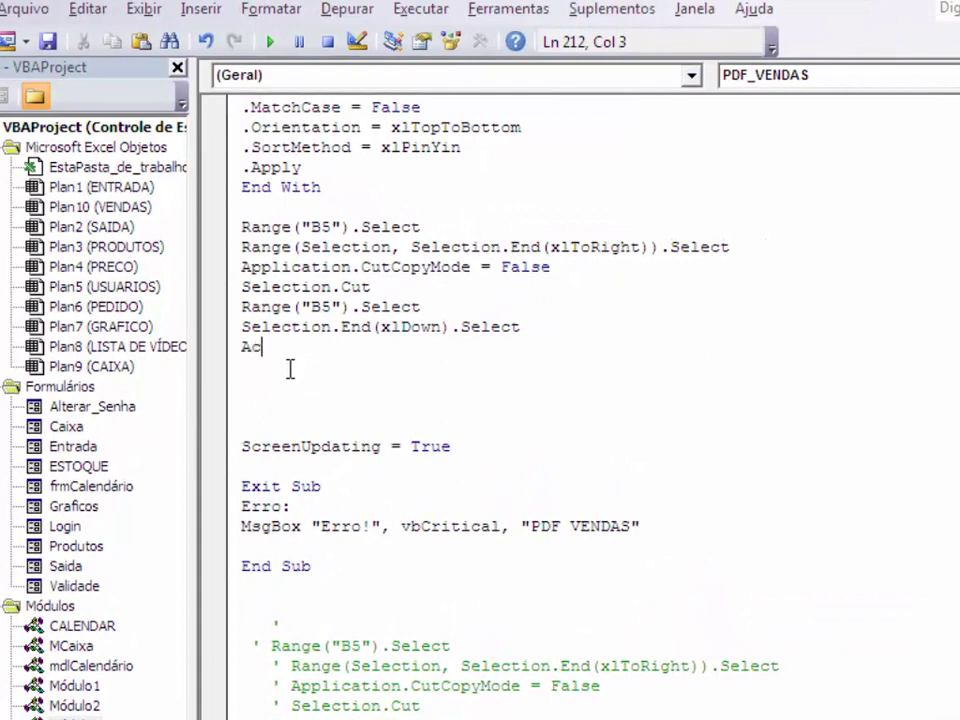
pyautogui.write('tivecel')
pyautogui.write('l.')
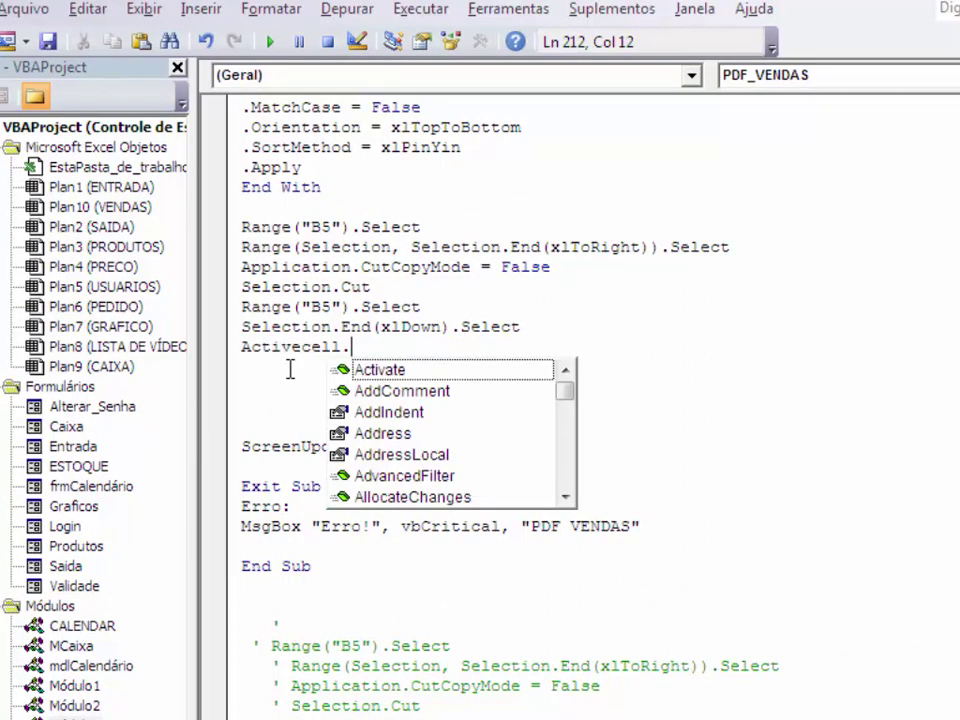
pyautogui.write('o')
pyautogui.press('space')
pyautogui.write('(')
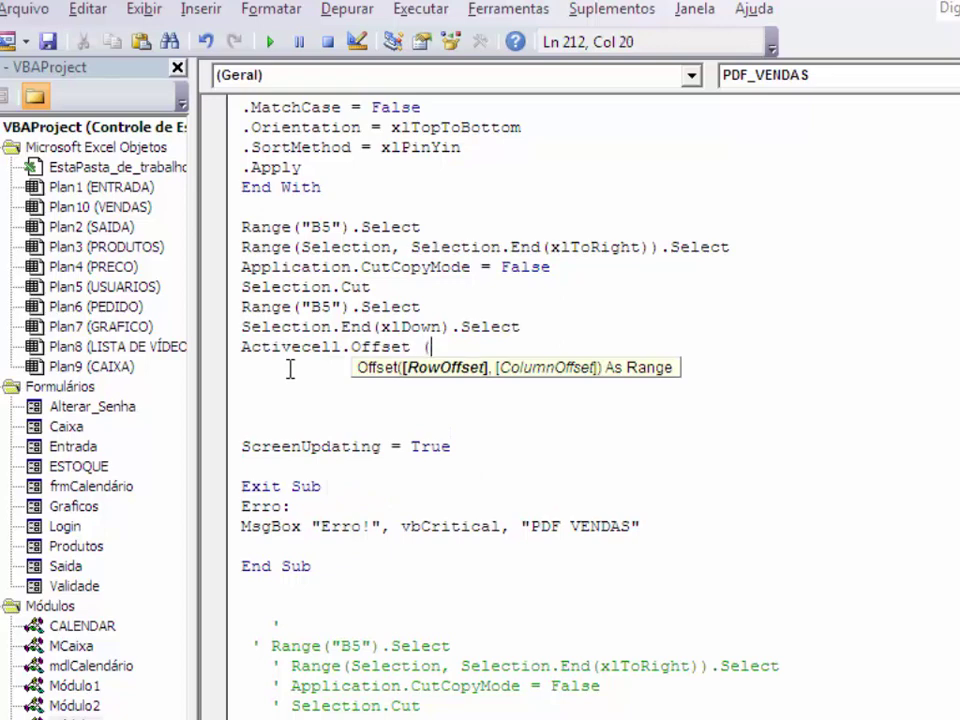
pyautogui.write('1,0')
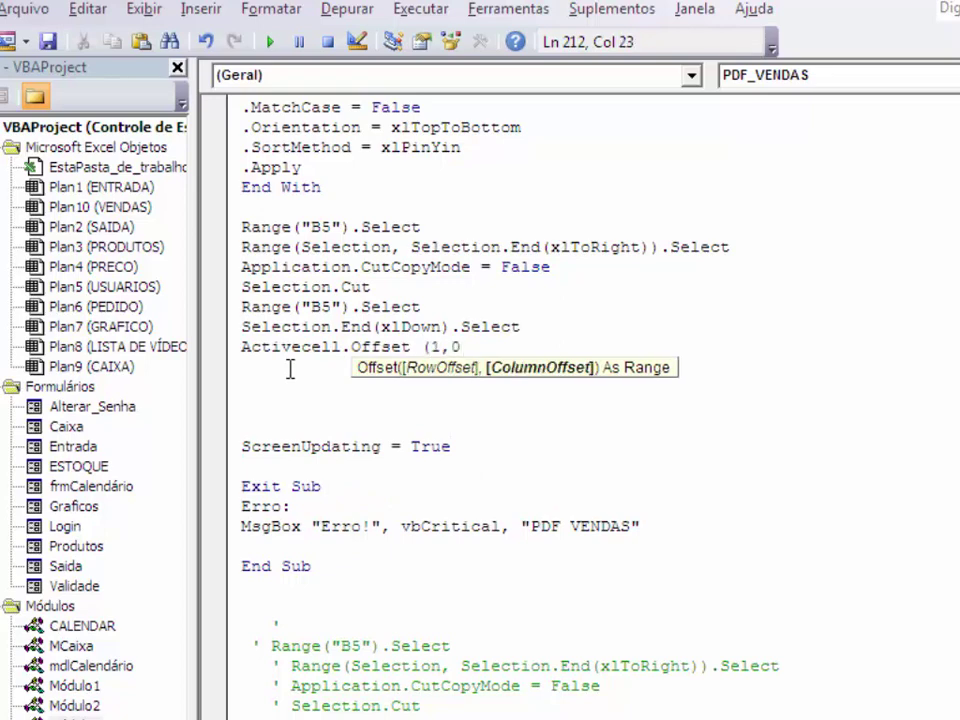
pyautogui.write(').se')
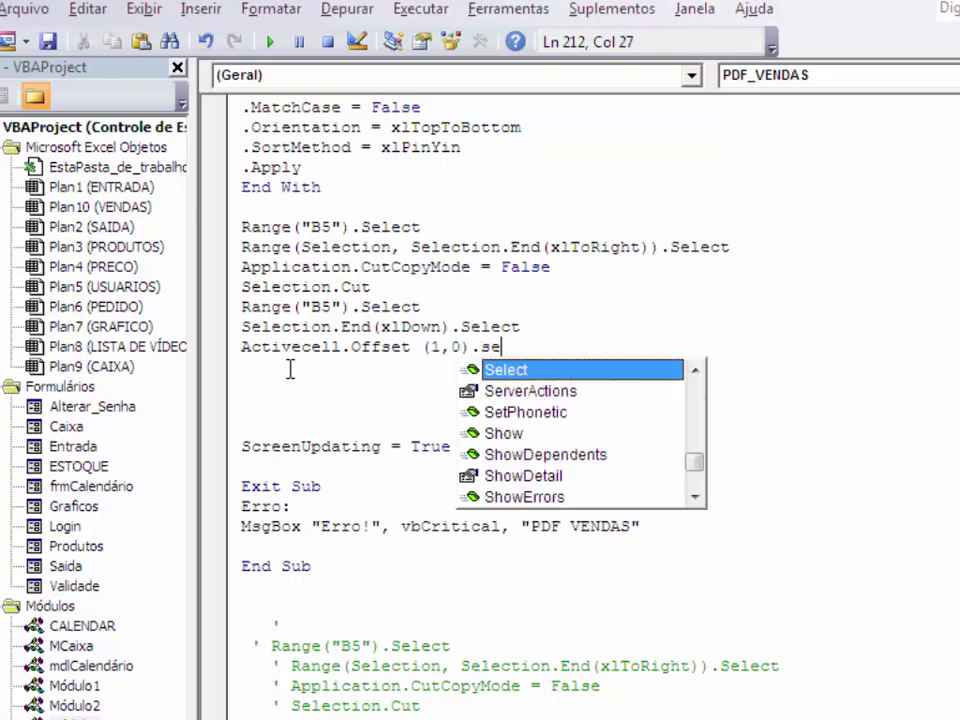
pyautogui.press('space')
pyautogui.press('Return')
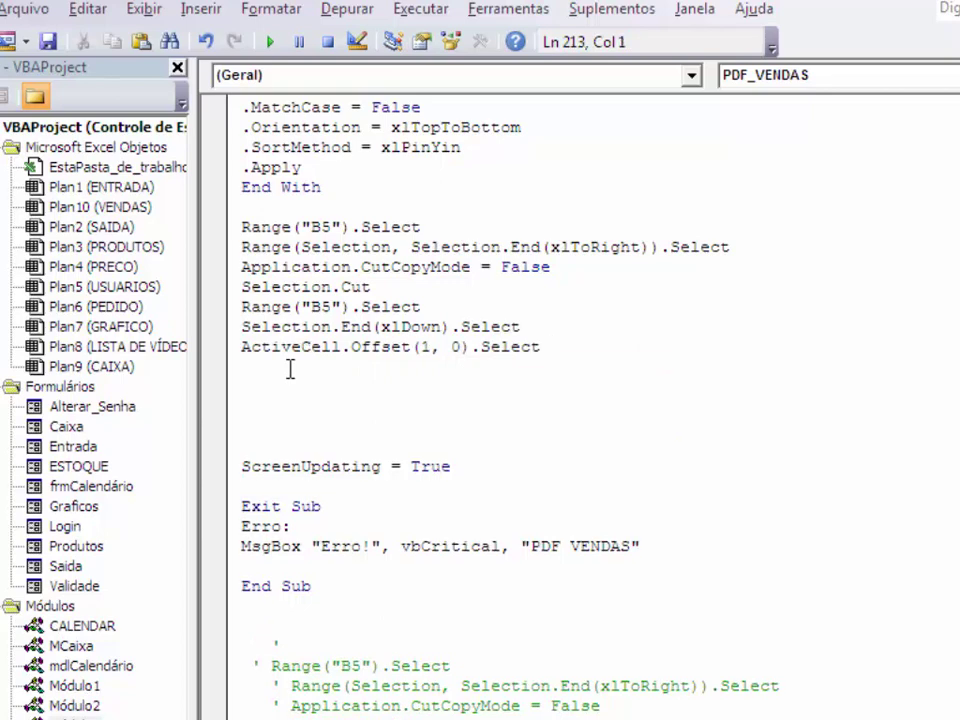
pyautogui.write('Active')
pyautogui.write('sheet.')
pyautogui.write('Paste')
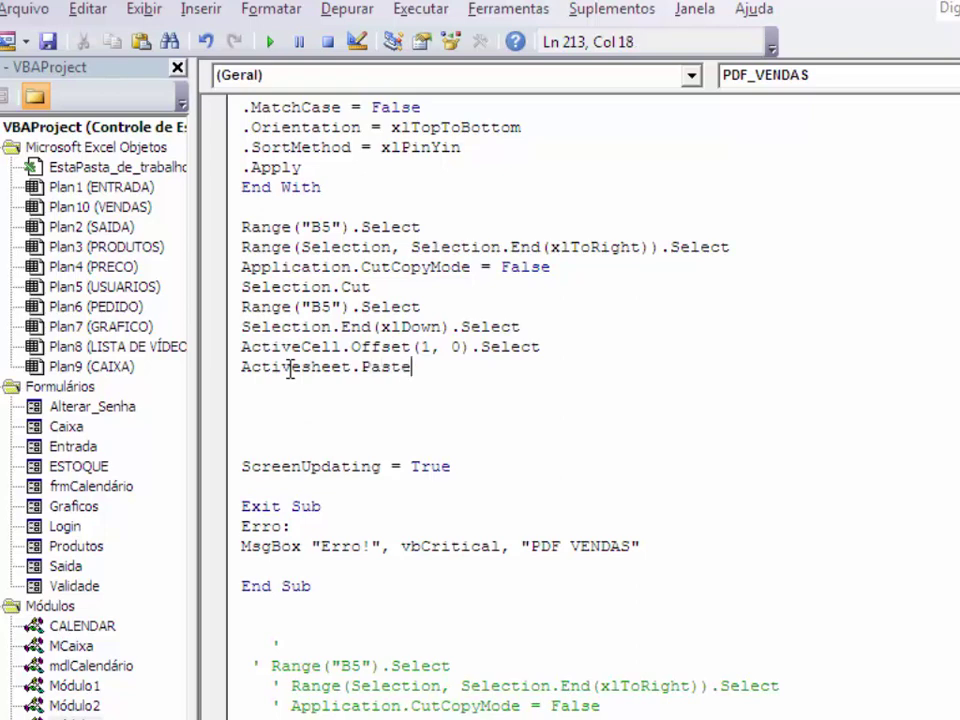
pyautogui.press('Return')
# Step: Paste Range("B5").Select below ActiveSheet.Paste and add Selection.EntireRow.Delete
pyautogui.scroll(-4, 289, 370)
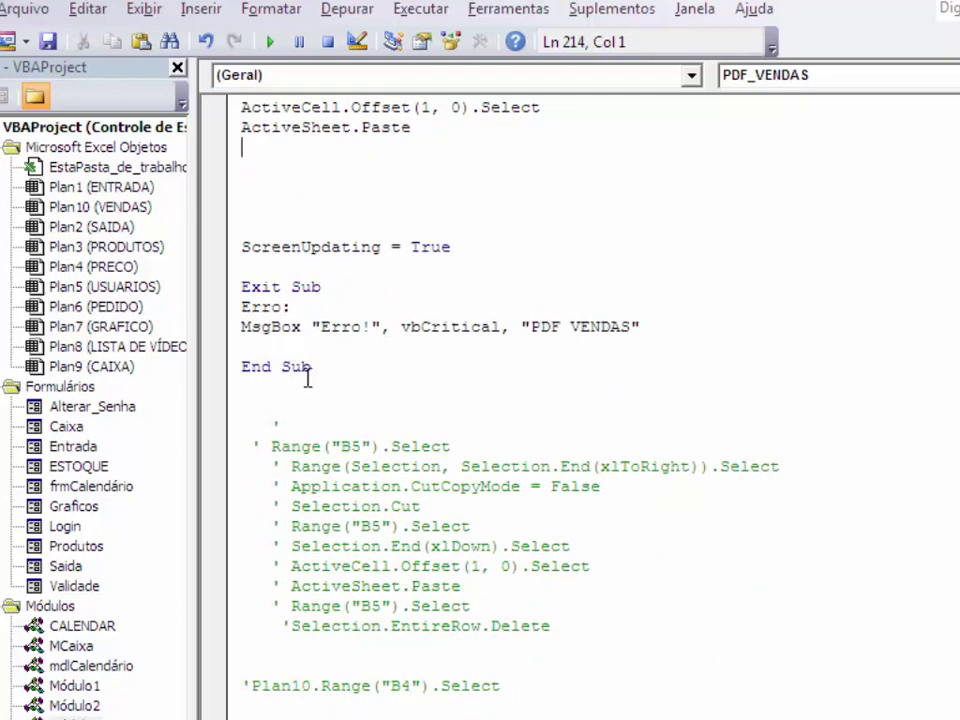
pyautogui.scroll(3, 315, 350)
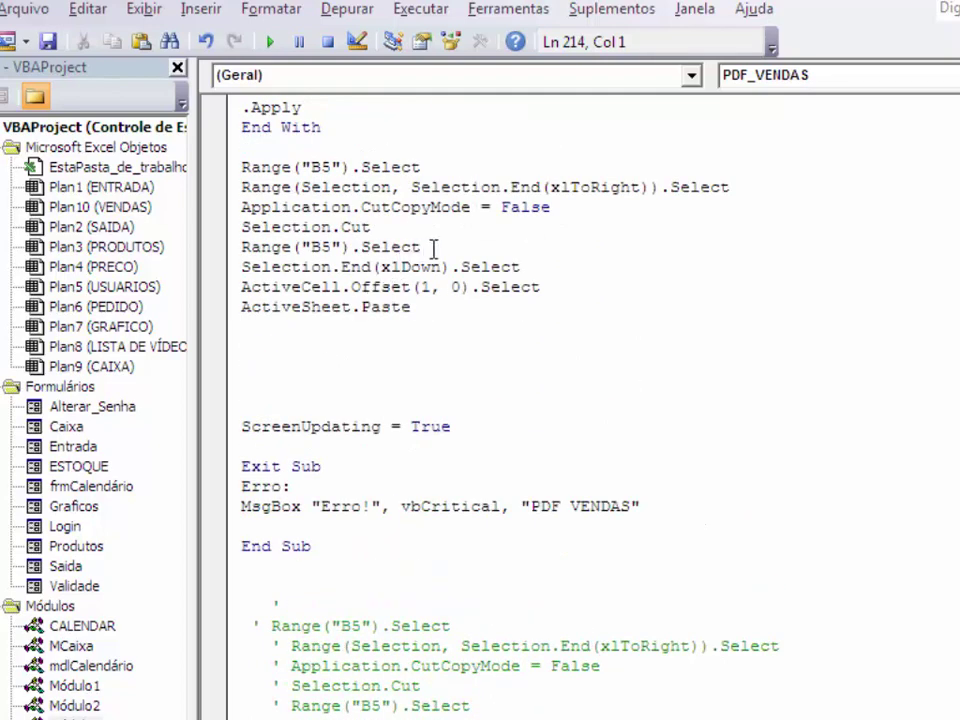
pyautogui.moveTo(422, 246); pyautogui.dragTo(242, 246)
pyautogui.hotkey('ctrl', 'c')
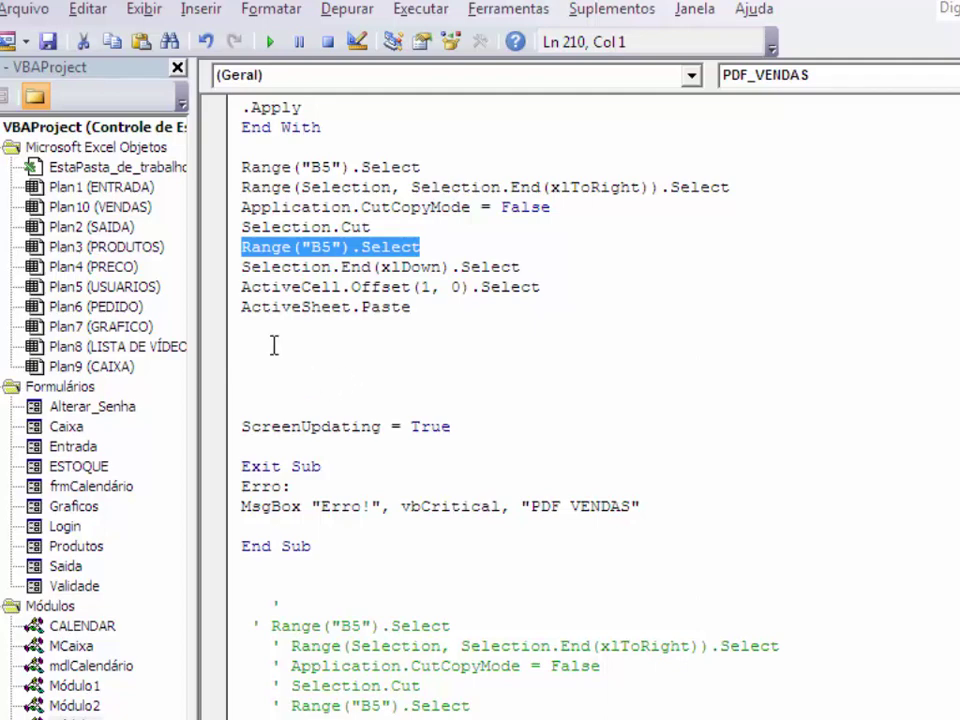
pyautogui.click(268, 335)
pyautogui.hotkey('ctrl', 'v')
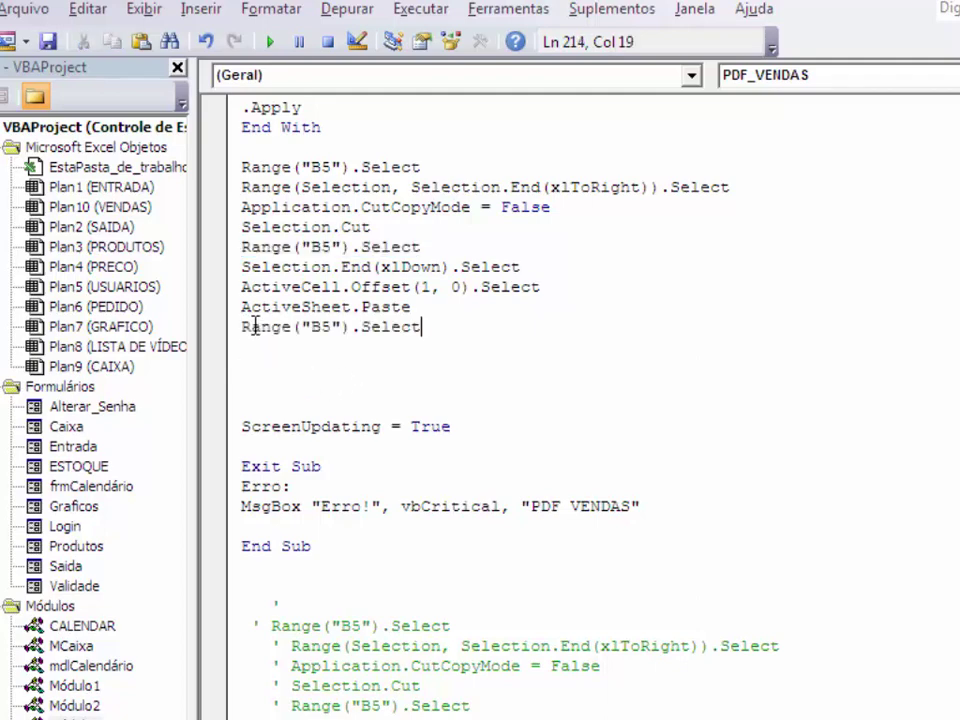
pyautogui.press('Return')
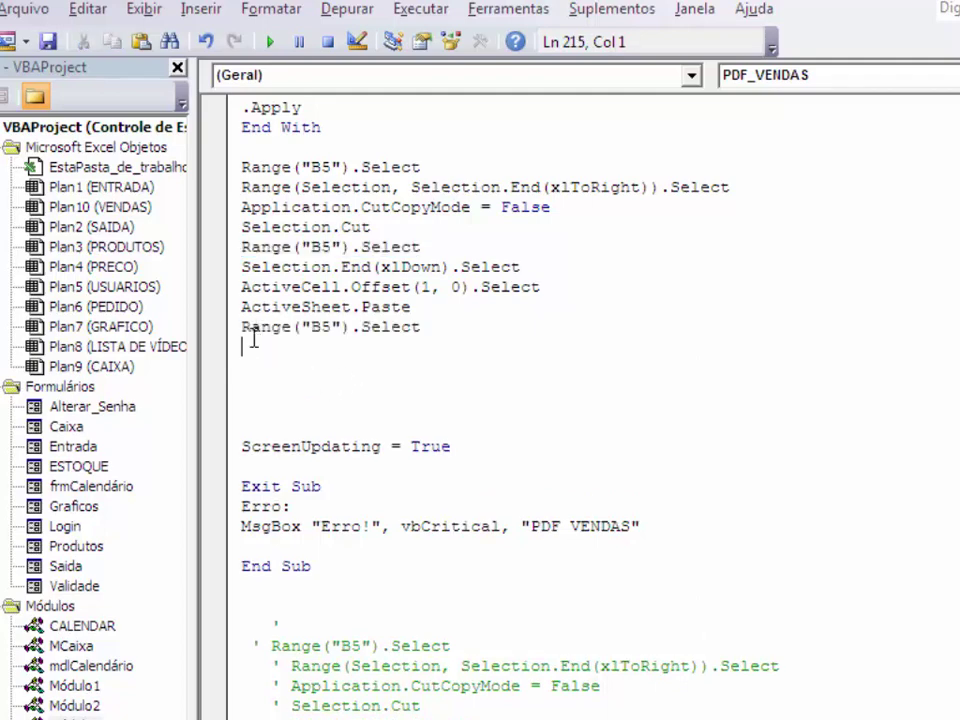
pyautogui.scroll(-1, 262, 335)
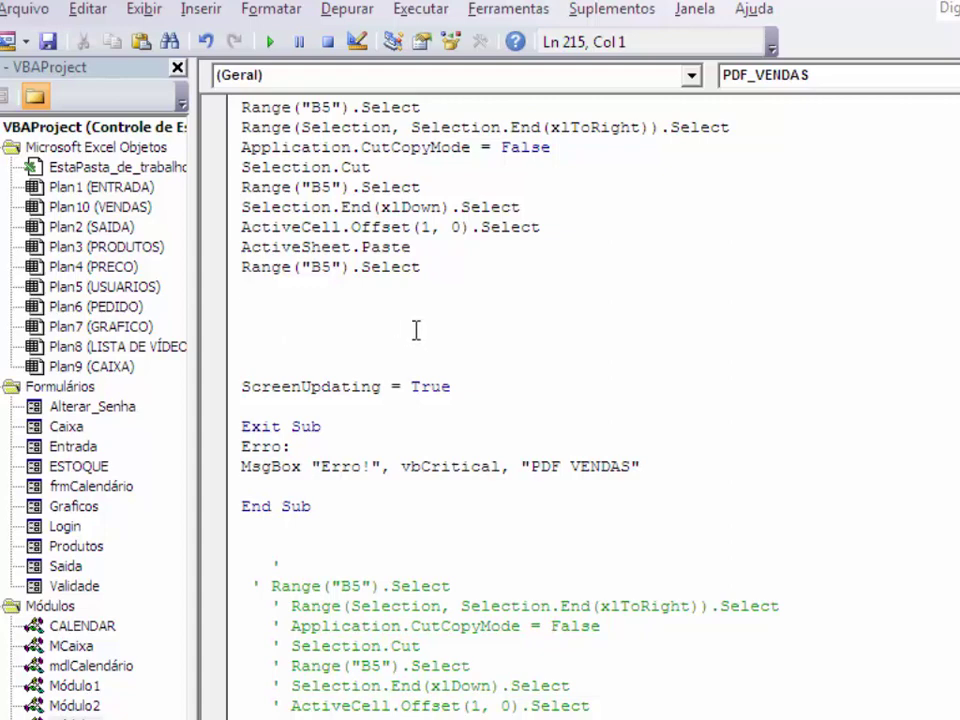
pyautogui.write('Selectio')
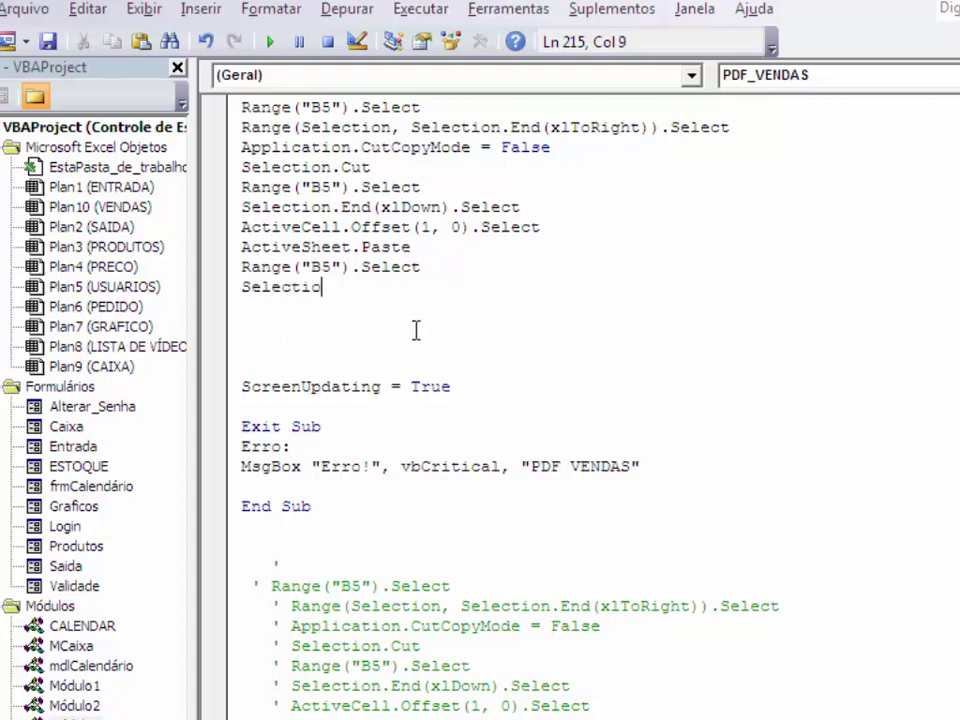
pyautogui.write('n.E')
pyautogui.write('ntire')
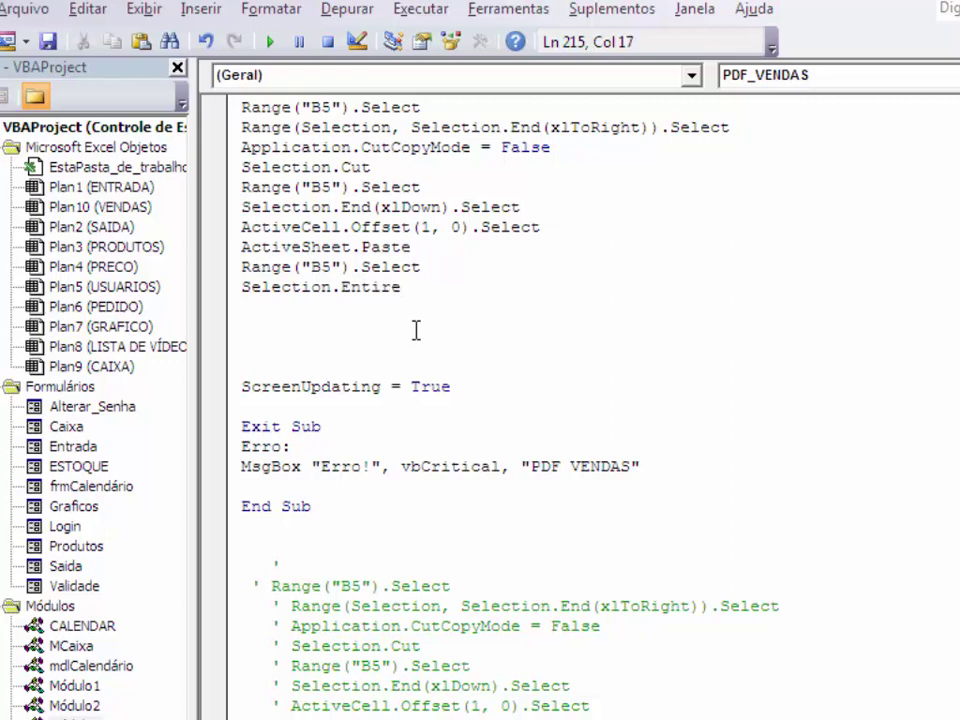
pyautogui.write('R')
pyautogui.write('ow.Delete')
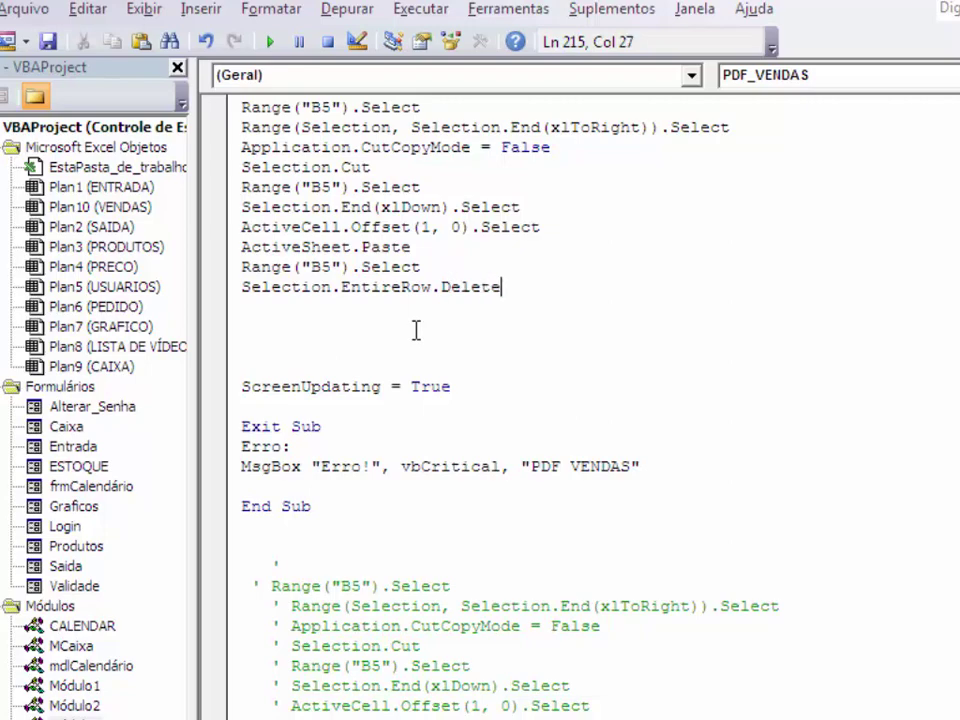
pyautogui.press('Return')
pyautogui.scroll(-2, 416, 330)
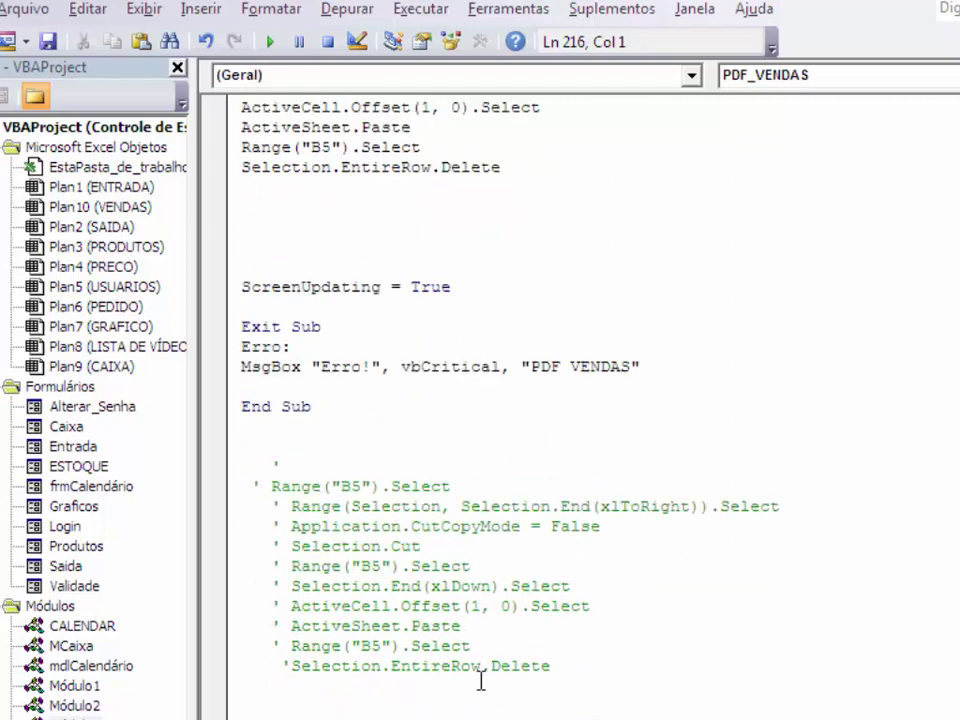
pyautogui.scroll(3, 424, 523)
pyautogui.scroll(1, 459, 544)
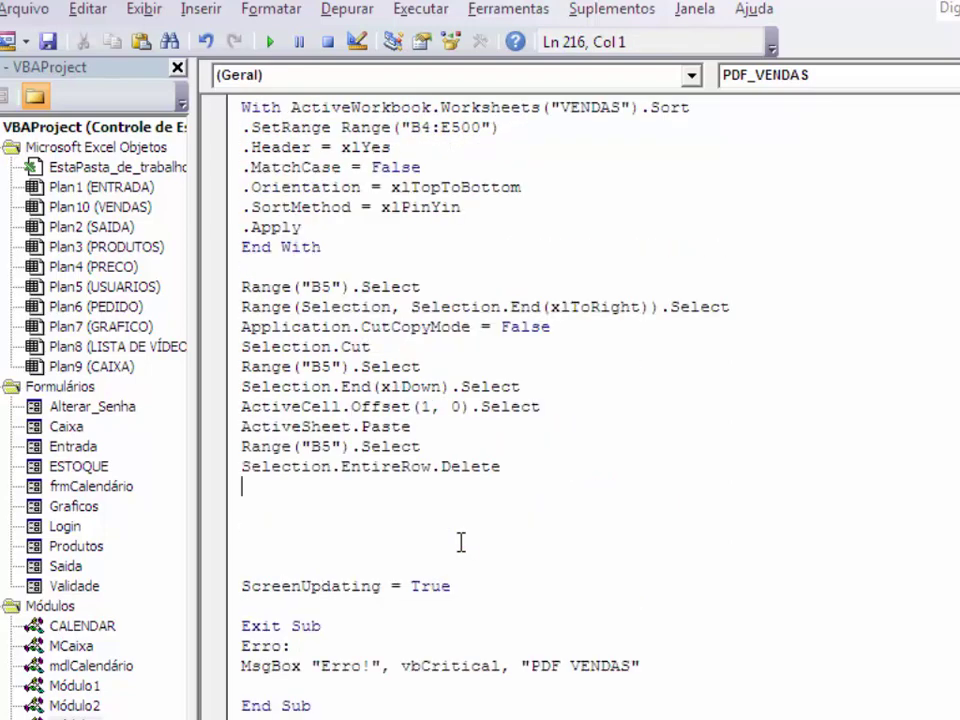
pyautogui.scroll(2, 372, 510)
pyautogui.scroll(1, 372, 510)
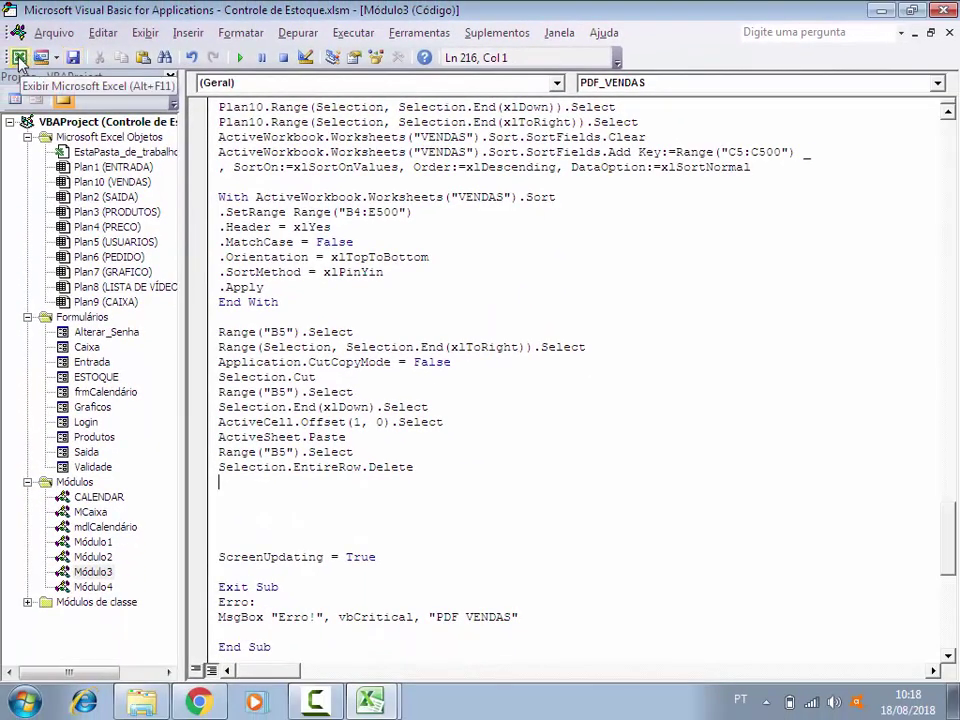
# Step: Move the TOTAL row B5:E5 to B29, below the last client
pyautogui.click(20, 57)
pyautogui.scroll(6, 230, 324)
pyautogui.click(171, 255)
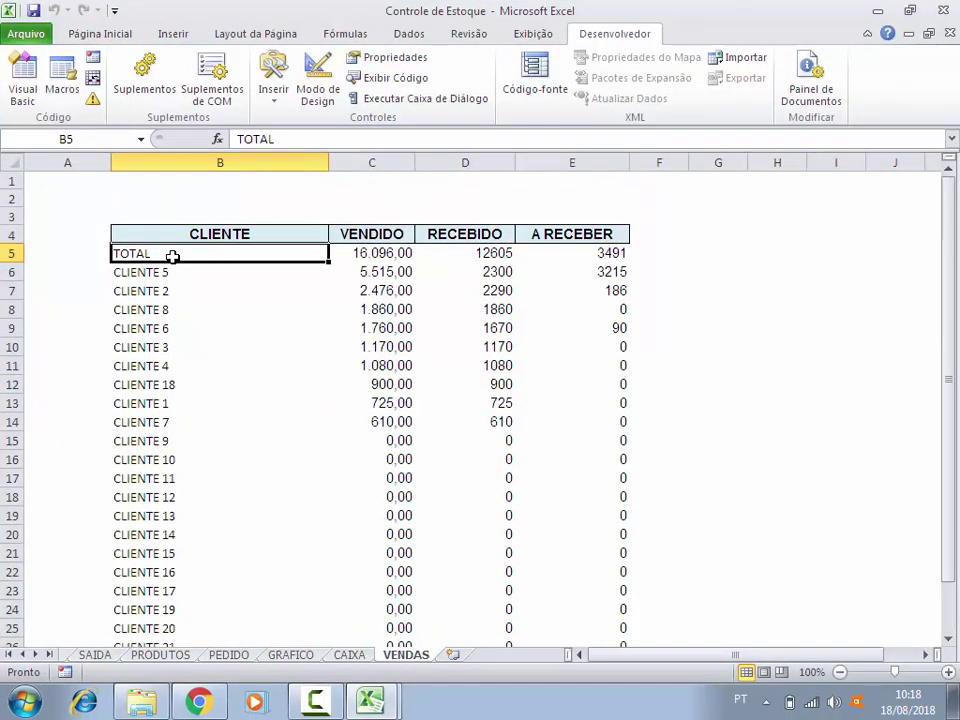
pyautogui.hotkey('ctrl', 'shift', 'Right')
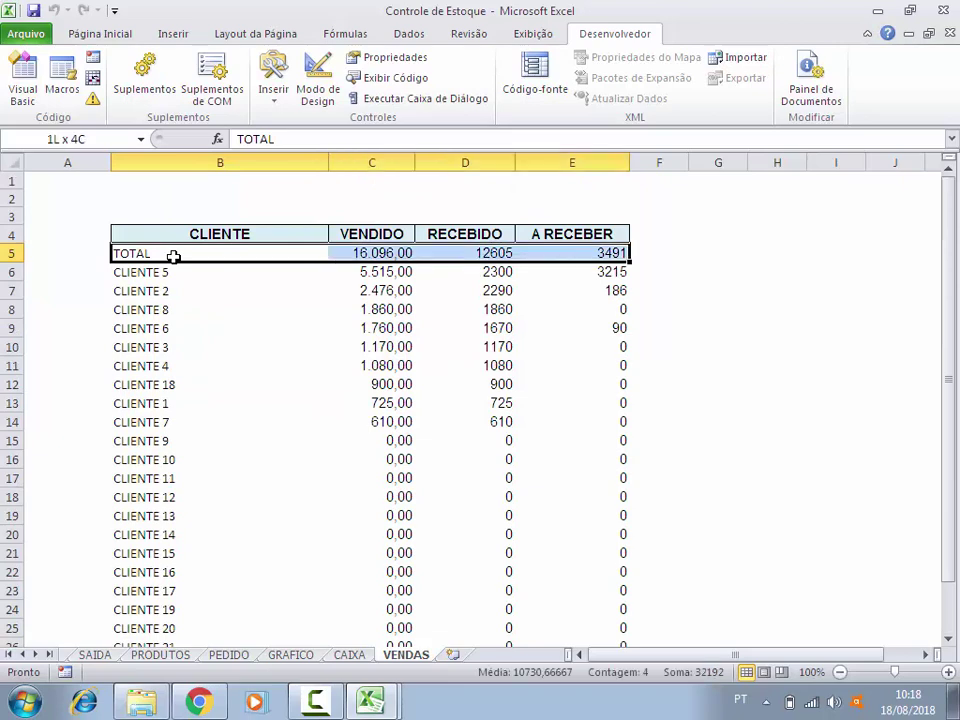
pyautogui.hotkey('ctrl', 'c')
pyautogui.scroll(-4, 185, 310)
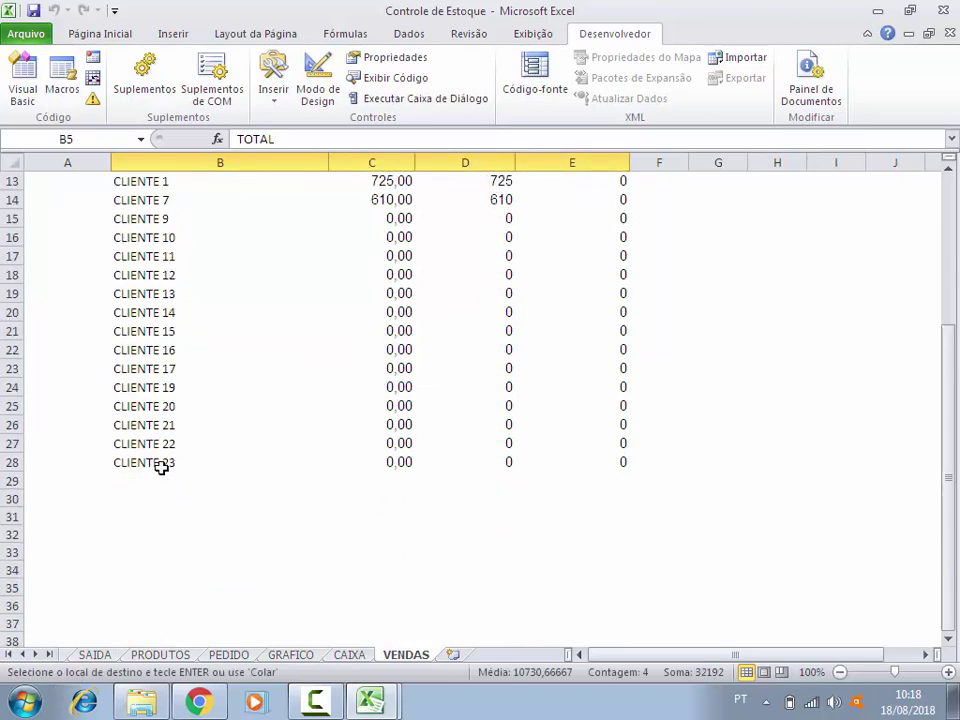
pyautogui.click(156, 480)
pyautogui.press('Return')
pyautogui.click(739, 422)
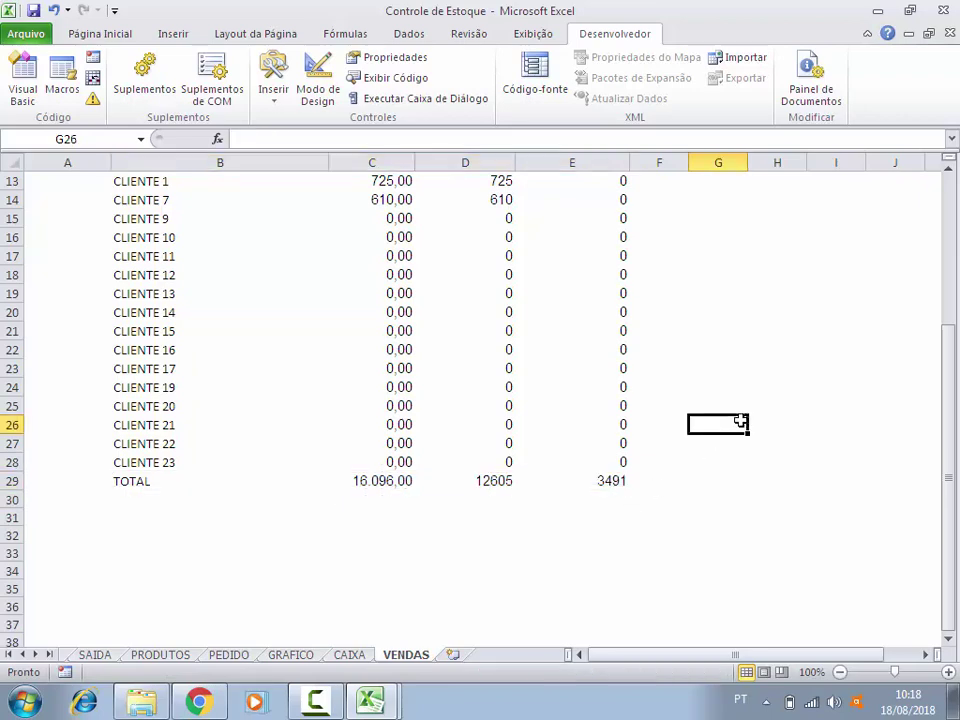
pyautogui.scroll(4, 744, 418)
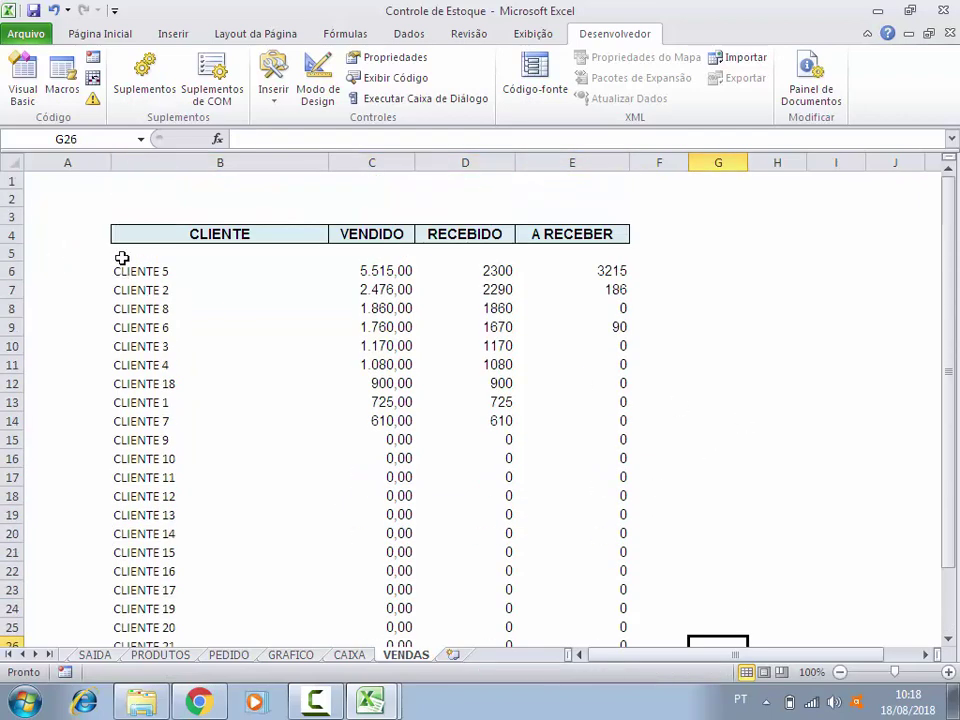
# Step: Delete the now-empty row 5 as an entire row
pyautogui.click(161, 255)
pyautogui.rightClick(163, 255)
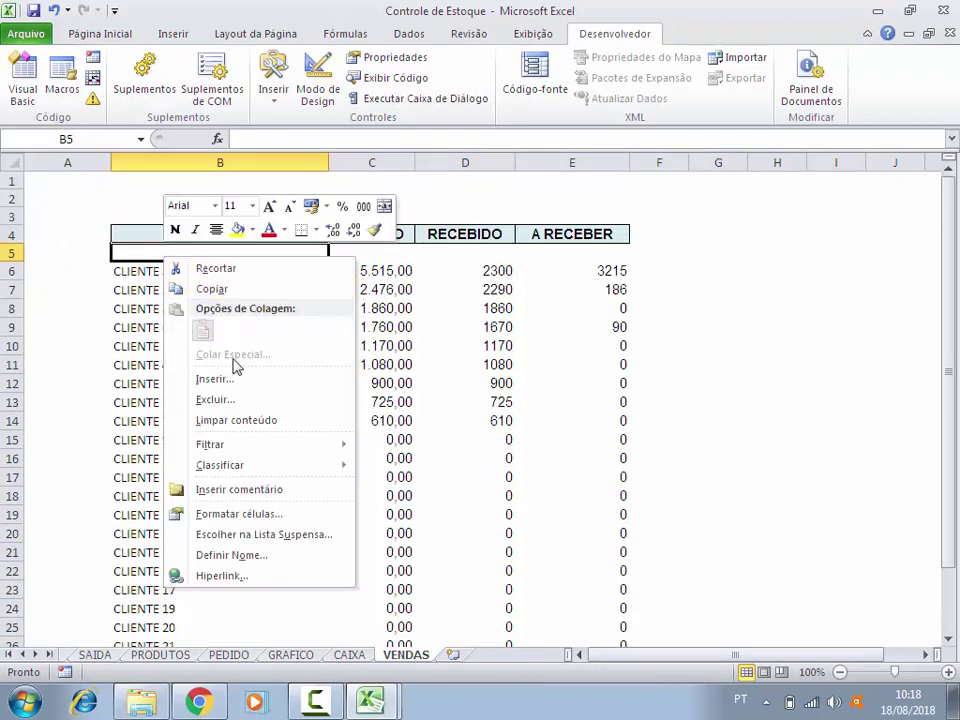
pyautogui.click(215, 400)
pyautogui.click(215, 398)
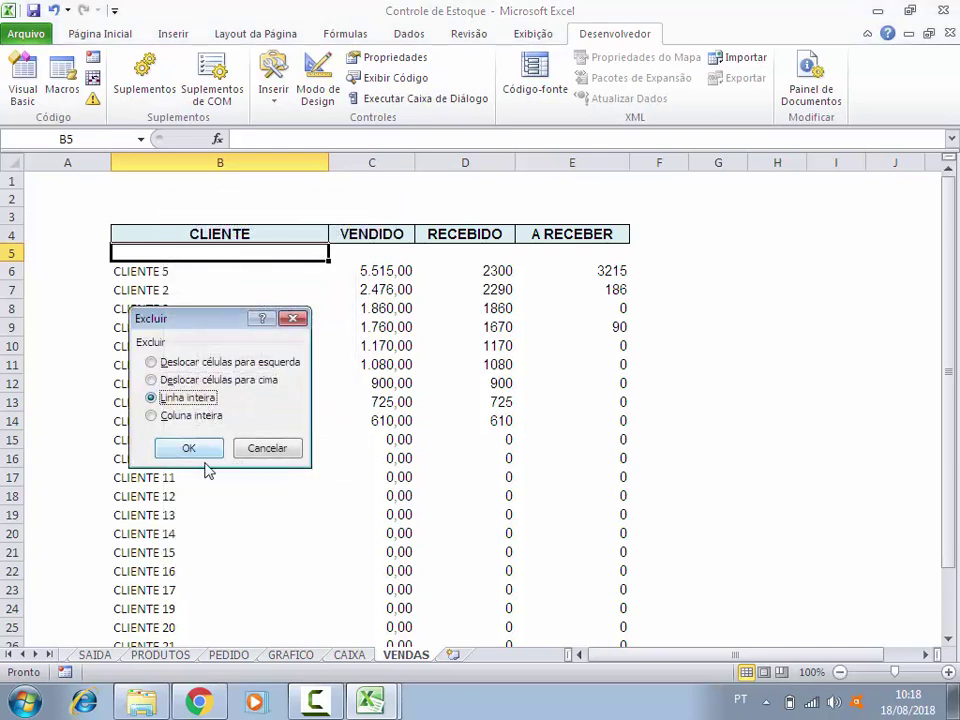
pyautogui.click(195, 448)
# Step: Check the updated table, save the workbook, and return to the macro code
pyautogui.click(665, 402)
pyautogui.scroll(-1, 700, 401)
pyautogui.scroll(-4, 700, 401)
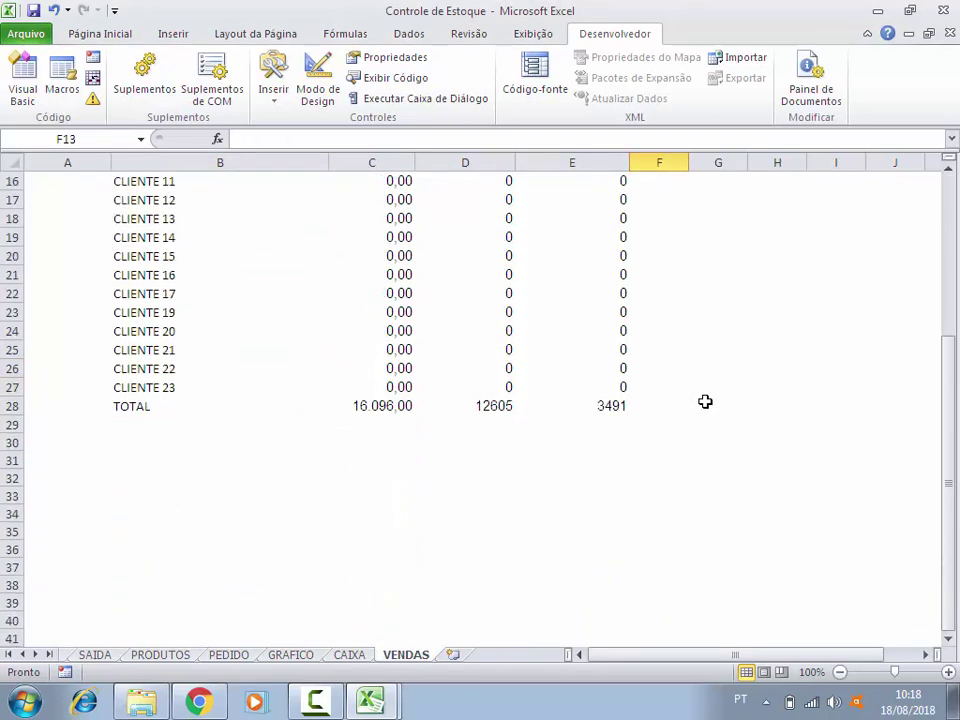
pyautogui.scroll(5, 514, 481)
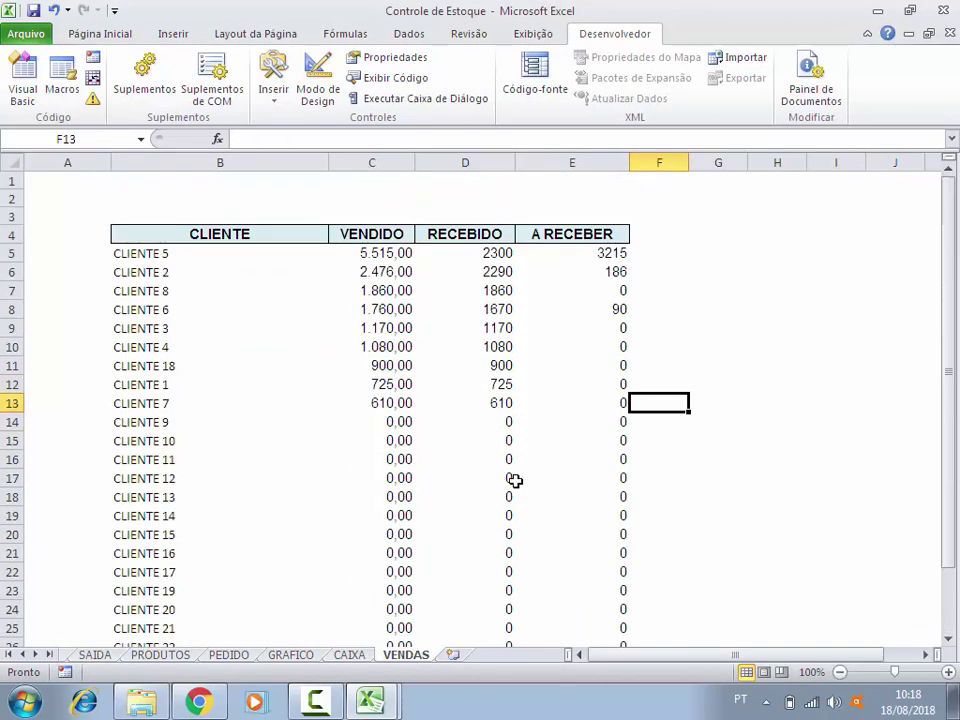
pyautogui.click(33, 11)
pyautogui.moveTo(372, 700)
pyautogui.click(370, 658)
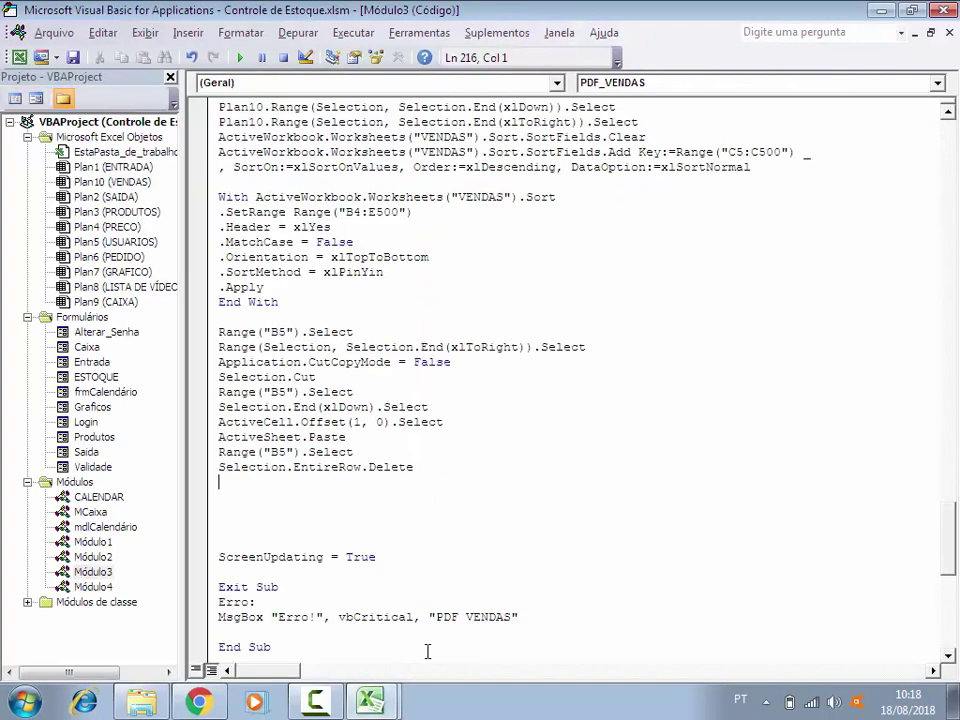
# Step: Run the PDF_VENDAS macro from the code editor
pyautogui.click(910, 10)
pyautogui.click(672, 259)
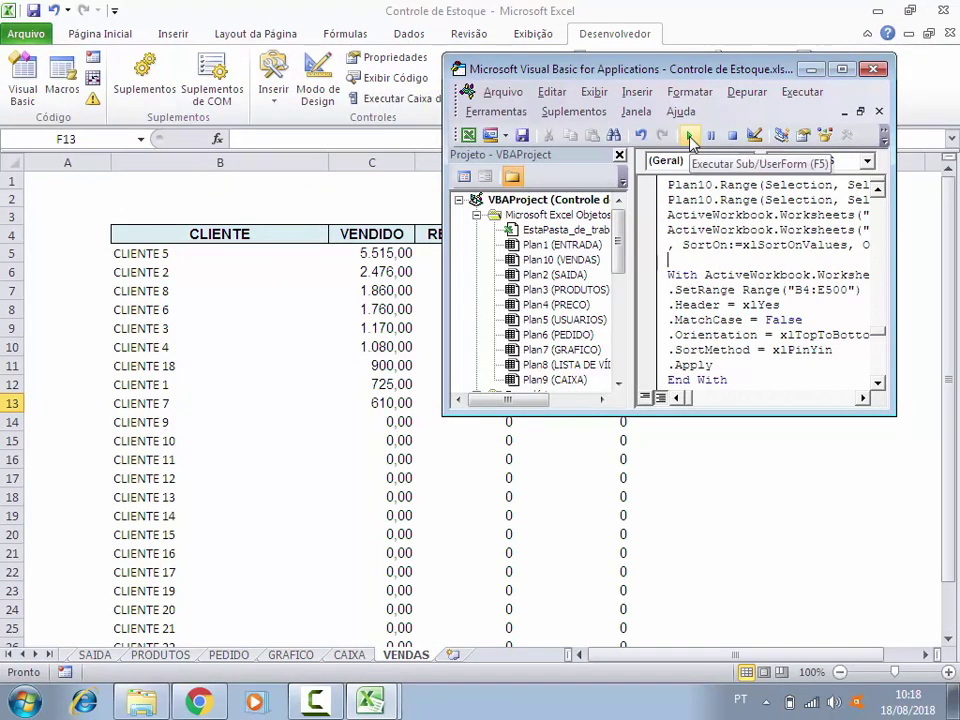
pyautogui.click(689, 136)
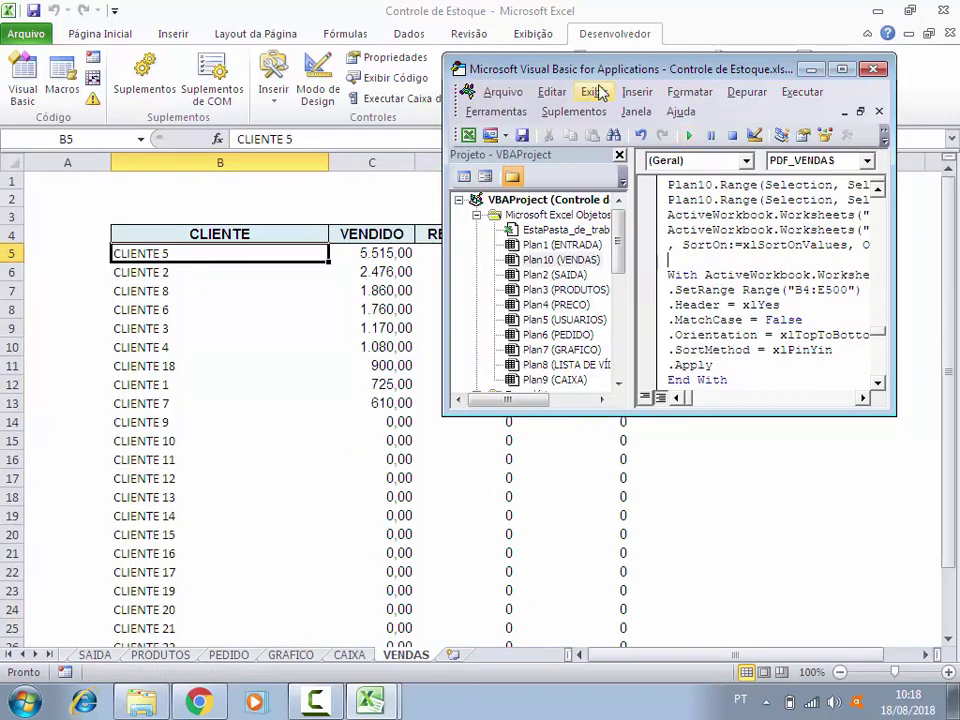
# Step: Verify VENDAS is sorted with CLIENTE 5 first and TOTAL 16.096,00 in row 28
pyautogui.click(811, 69)
pyautogui.click(236, 456)
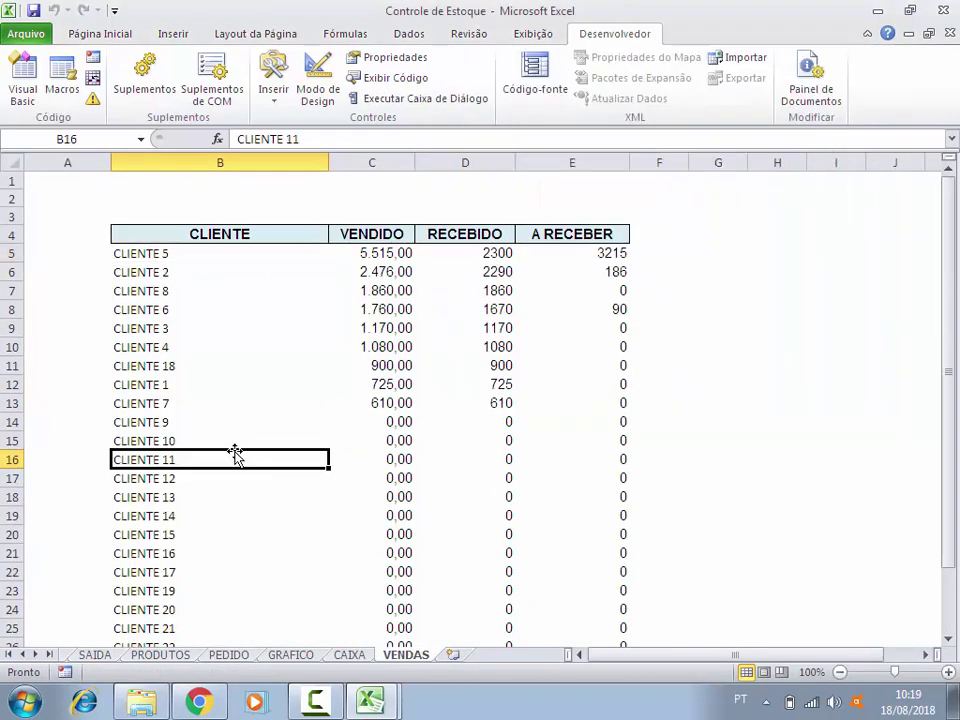
pyautogui.scroll(-3, 287, 452)
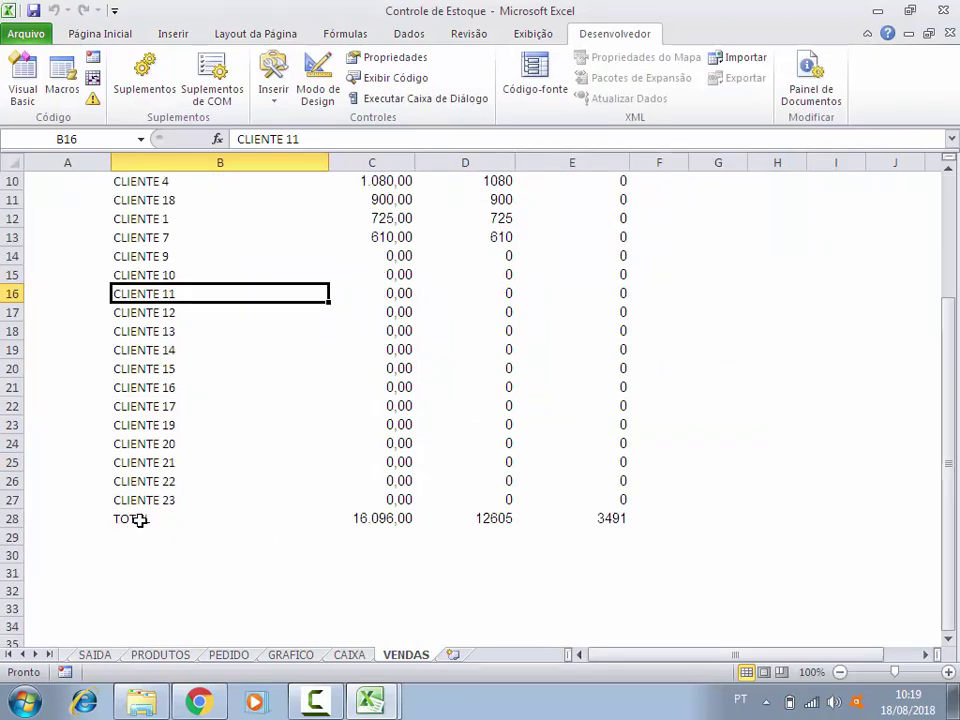
pyautogui.moveTo(136, 518); pyautogui.dragTo(575, 515)
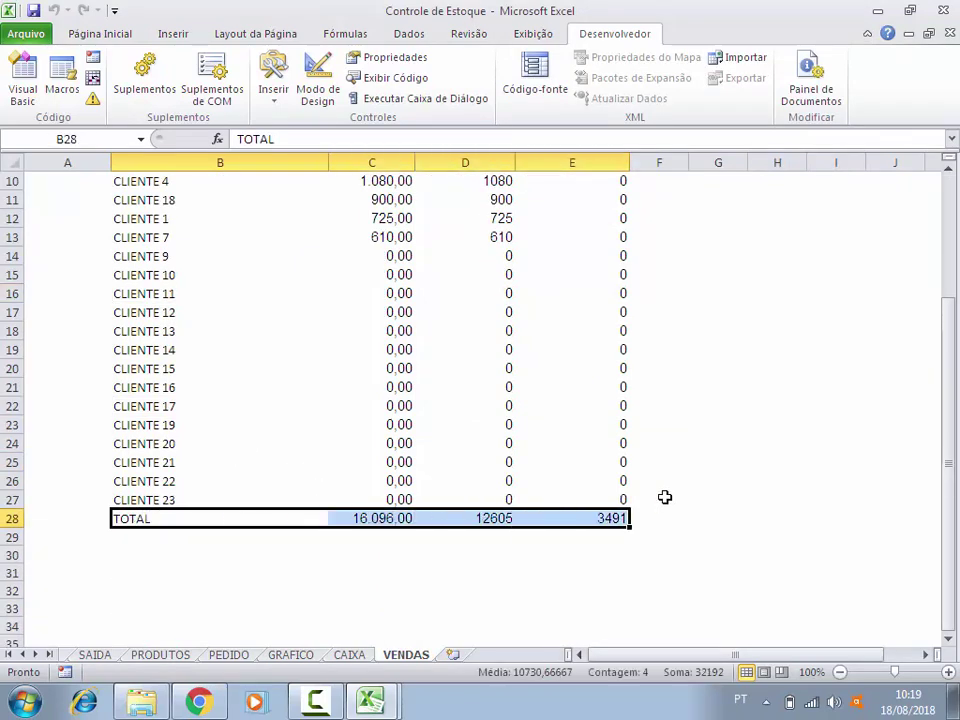
pyautogui.scroll(3, 691, 478)
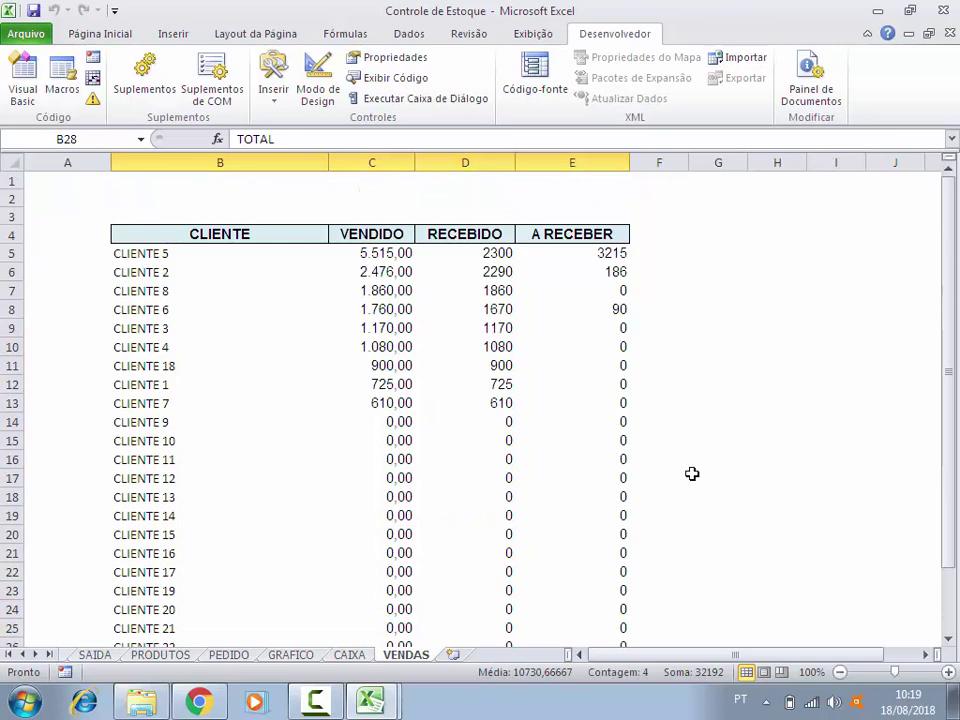
# Step: Maximize the code editor and delete the commented-out Range("B5") cut-and-paste block
pyautogui.moveTo(372, 700)
pyautogui.click(375, 662)
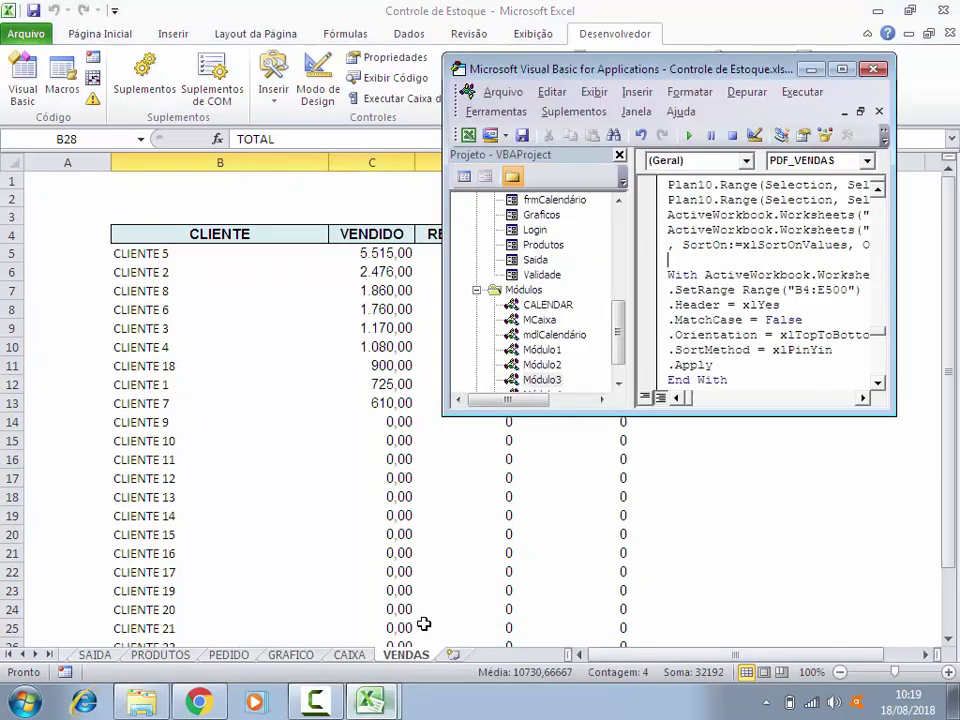
pyautogui.click(841, 69)
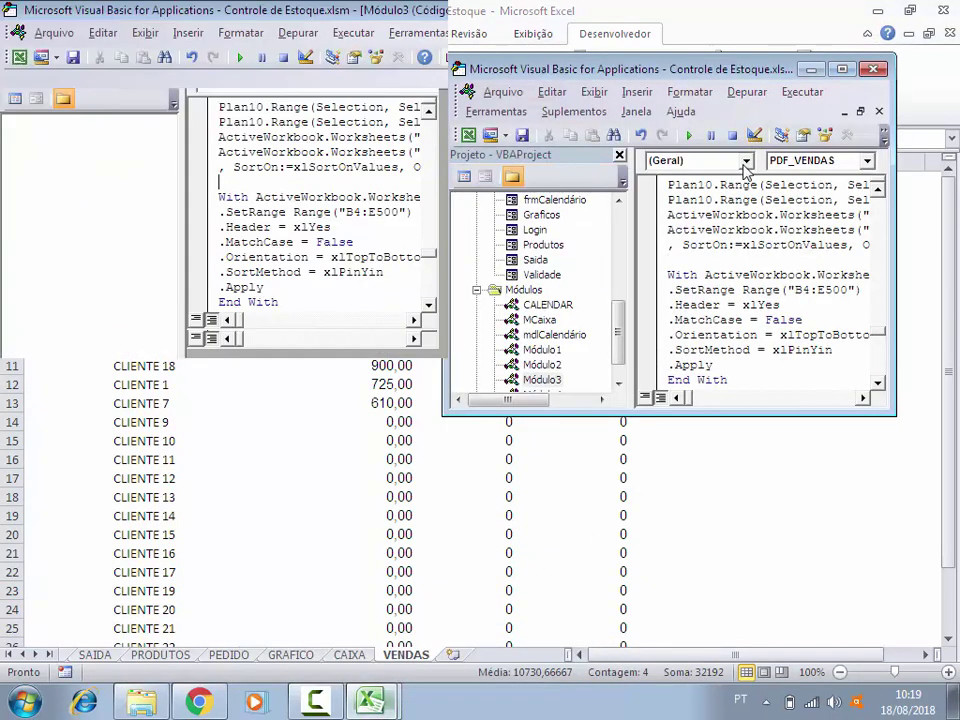
pyautogui.scroll(-2, 398, 525)
pyautogui.scroll(-4, 398, 525)
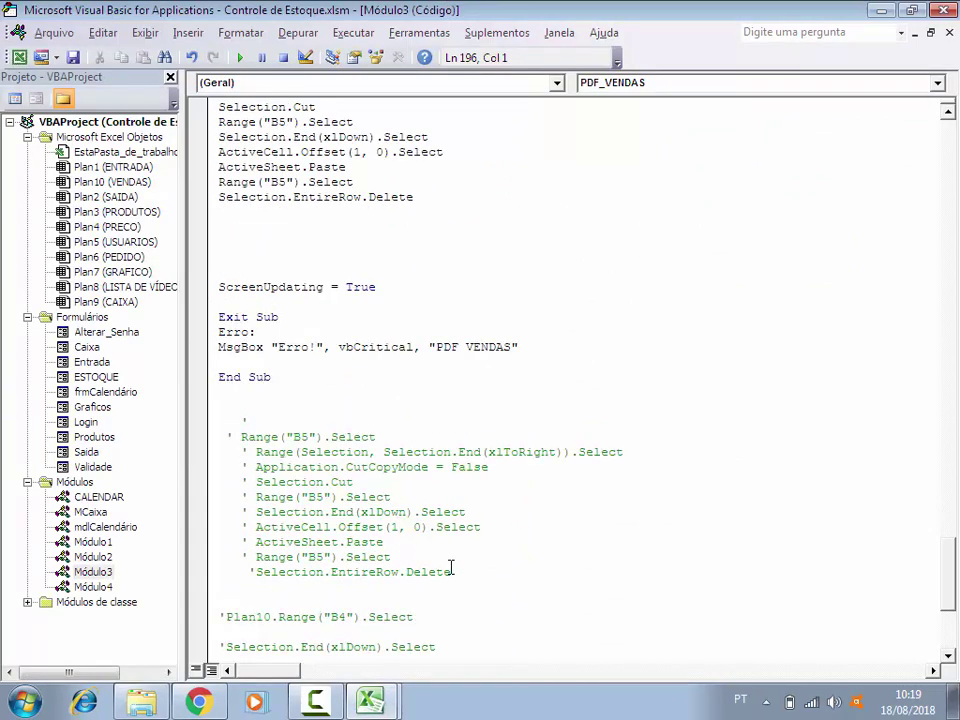
pyautogui.moveTo(451, 571); pyautogui.dragTo(225, 406)
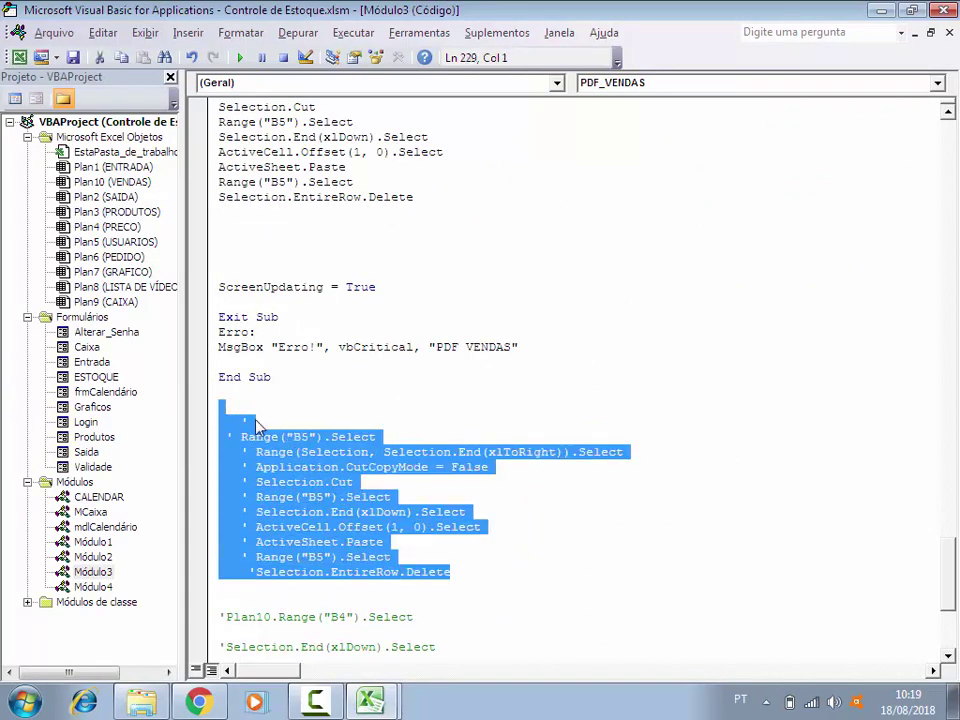
pyautogui.press('Delete')
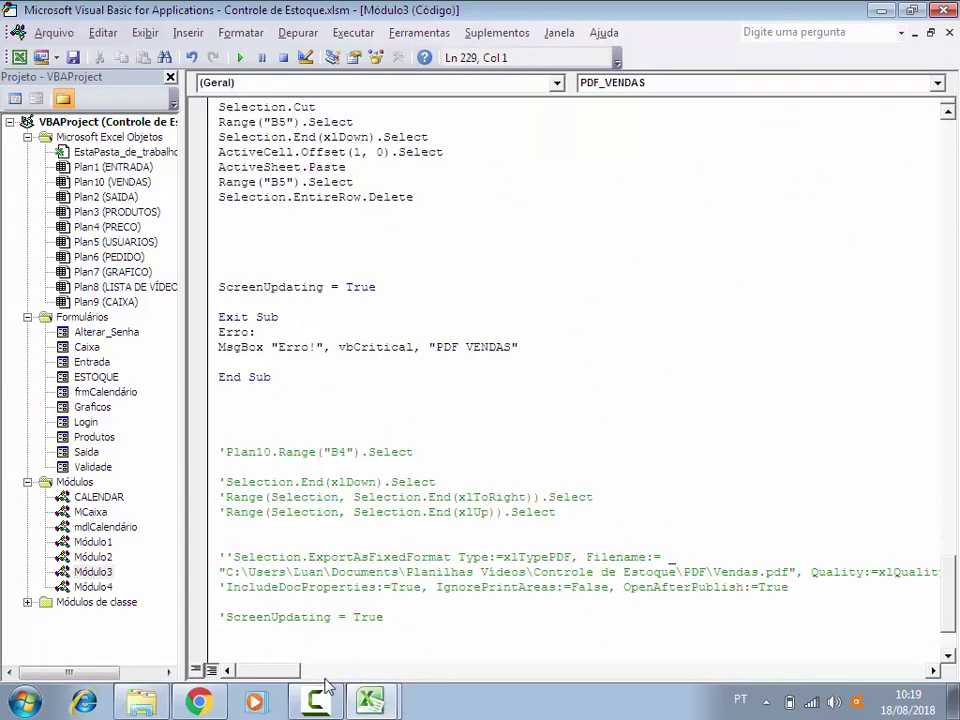
# Step: Remove the two blank lines after the row-delete line
pyautogui.click(315, 700)
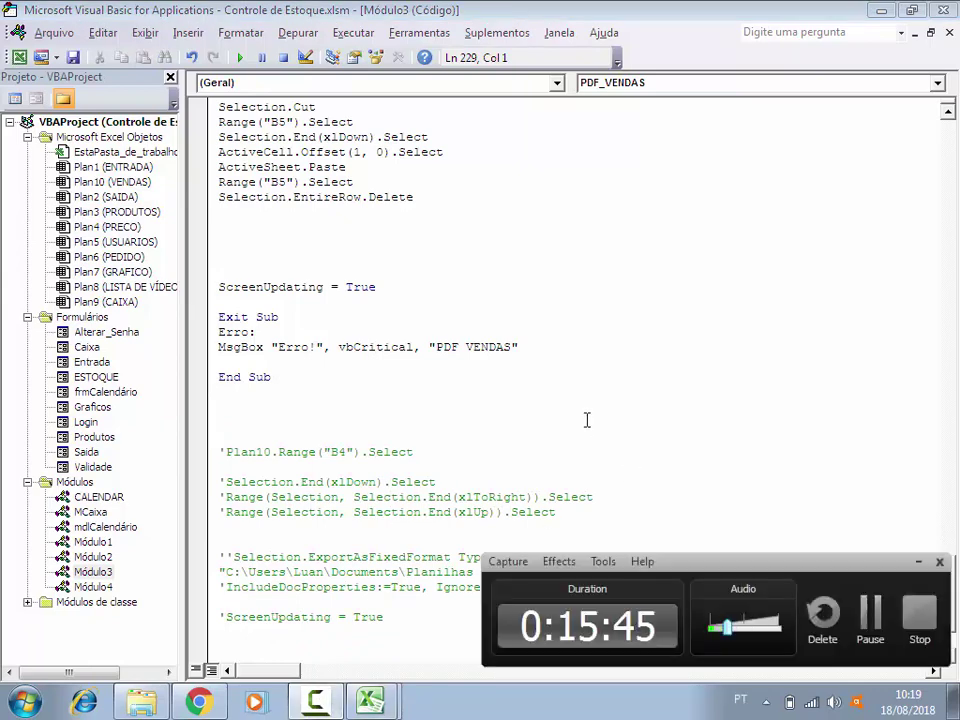
pyautogui.click(918, 561)
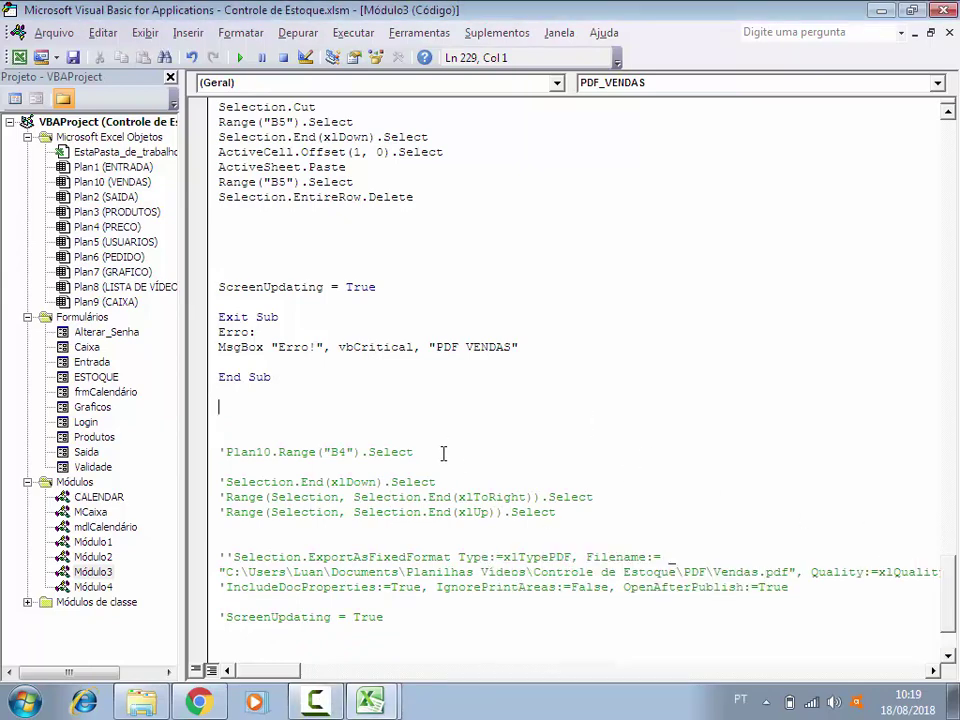
pyautogui.scroll(-2, 443, 453)
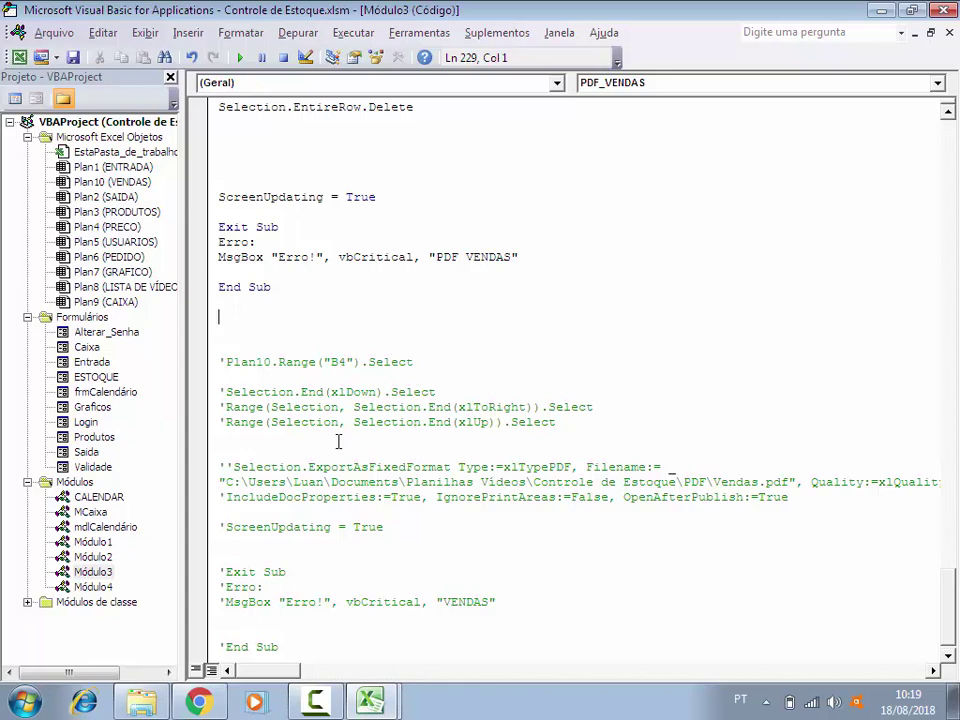
pyautogui.scroll(1, 339, 456)
pyautogui.scroll(2, 339, 456)
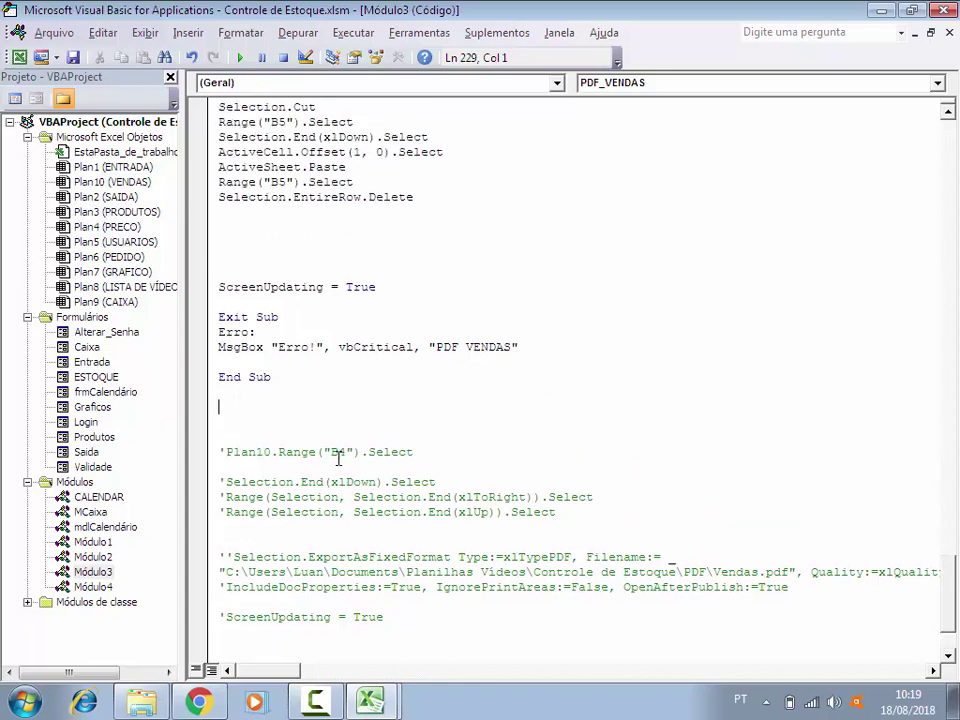
pyautogui.scroll(2, 339, 456)
pyautogui.scroll(4, 339, 456)
pyautogui.scroll(5, 339, 456)
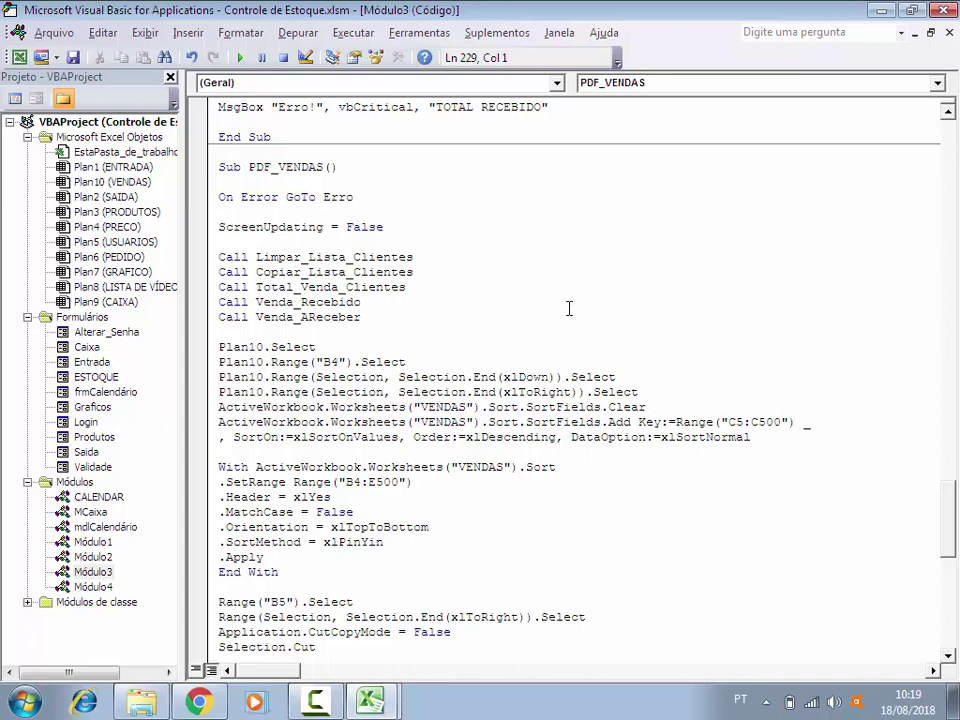
pyautogui.scroll(-4, 565, 307)
pyautogui.scroll(-5, 555, 302)
pyautogui.scroll(-6, 543, 296)
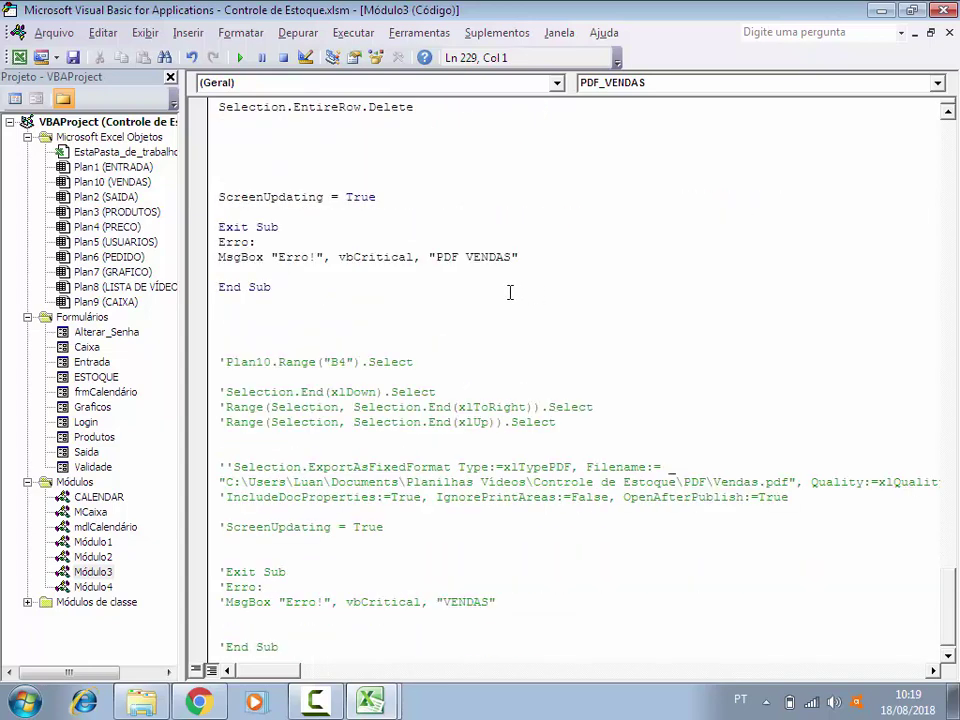
pyautogui.scroll(3, 436, 363)
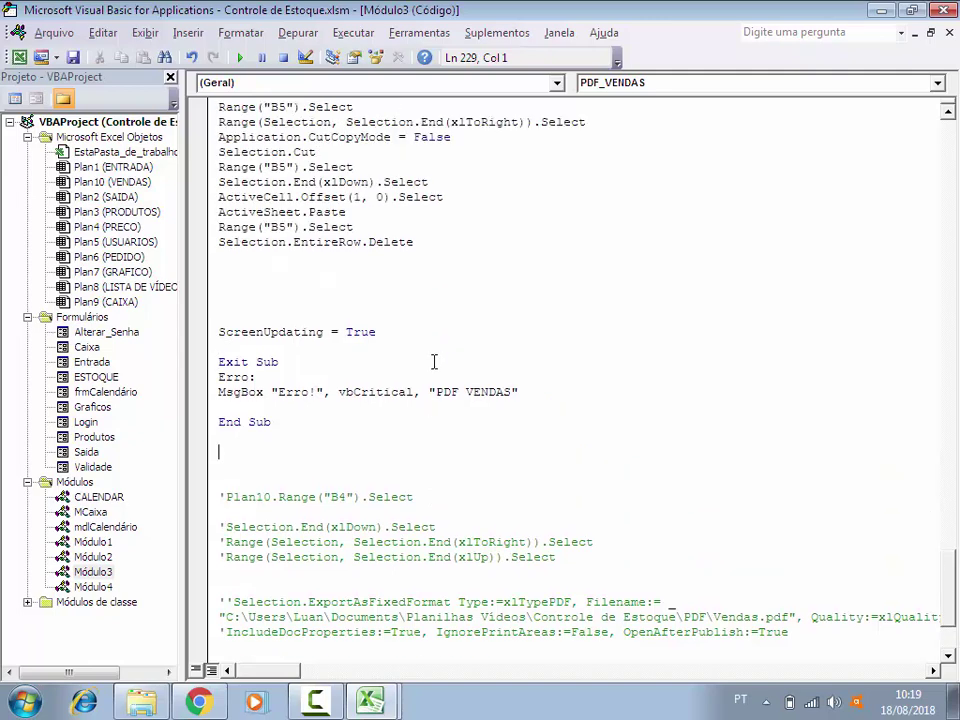
pyautogui.click(249, 267)
pyautogui.press('Delete')
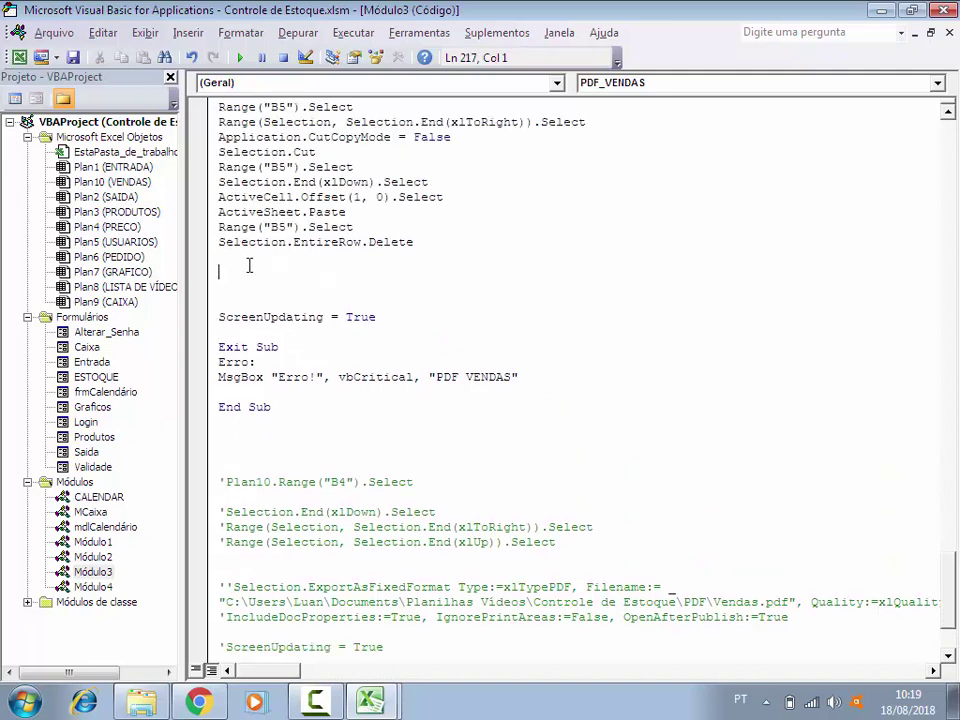
pyautogui.press('Delete')
pyautogui.press('Delete')
# Step: Remove the blank line before the Sub PDF_VENDAS line
pyautogui.scroll(2, 305, 287)
pyautogui.scroll(2, 305, 287)
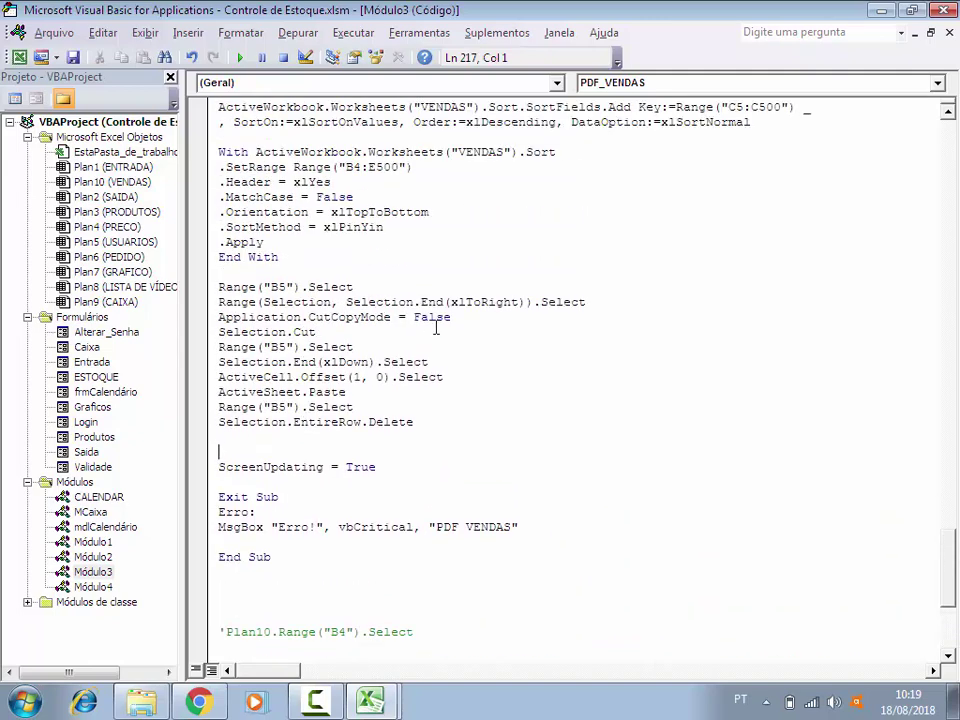
pyautogui.scroll(3, 490, 370)
pyautogui.scroll(3, 490, 370)
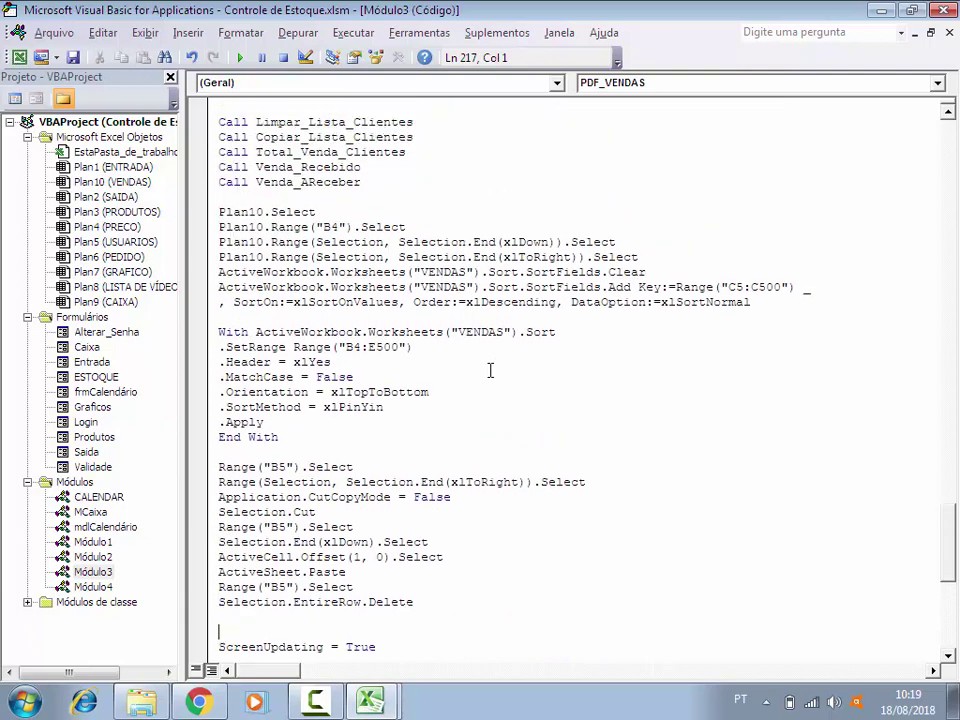
pyautogui.scroll(3, 490, 371)
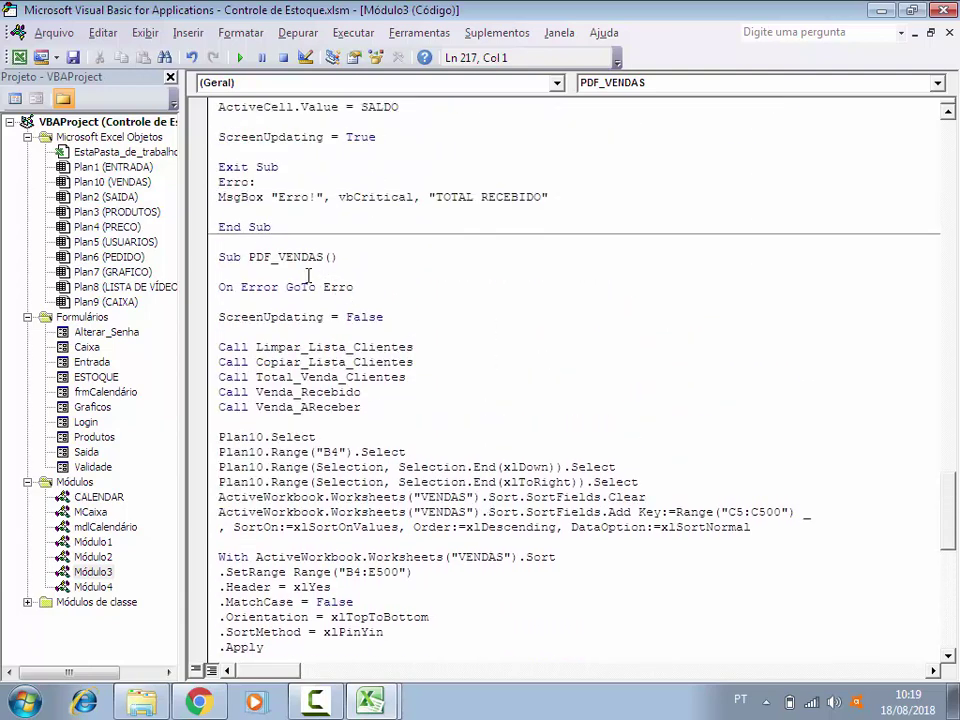
pyautogui.click(252, 242)
pyautogui.press('Delete')
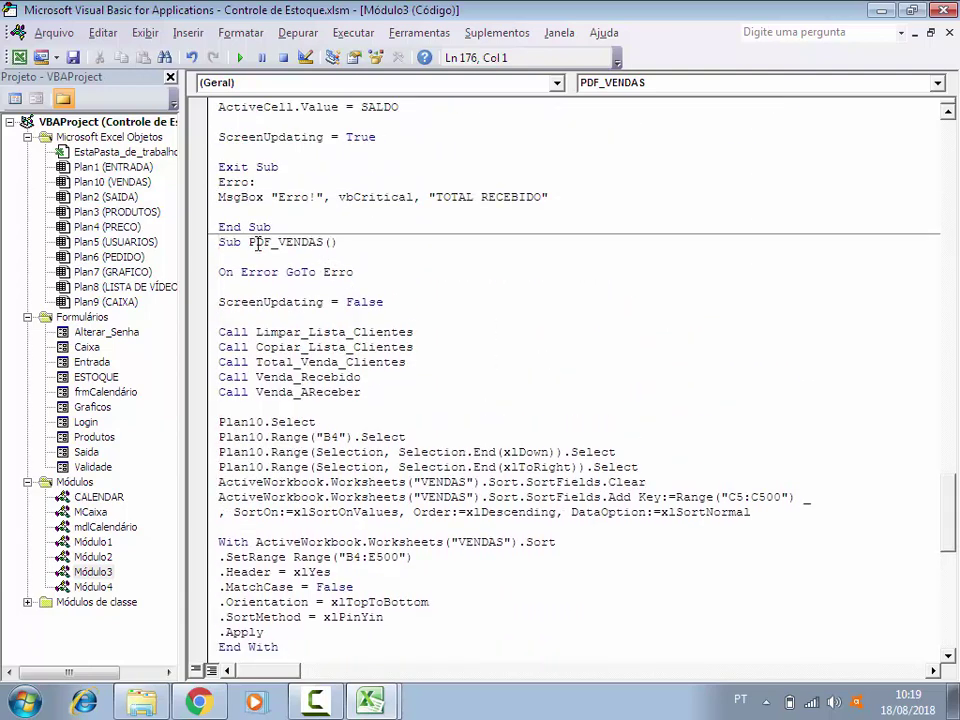
pyautogui.click(254, 315)
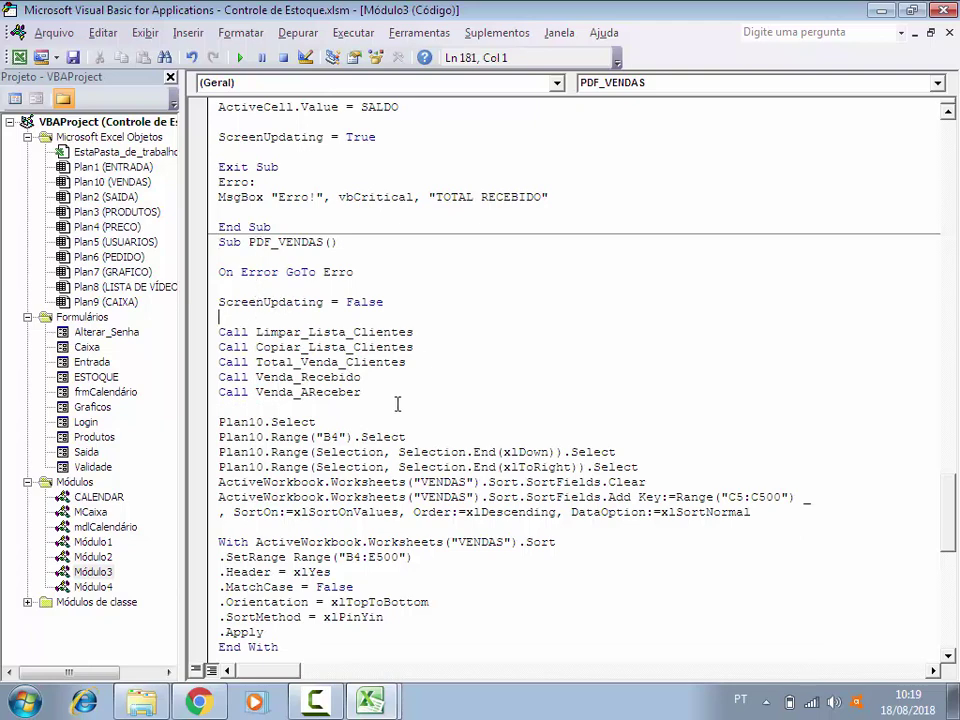